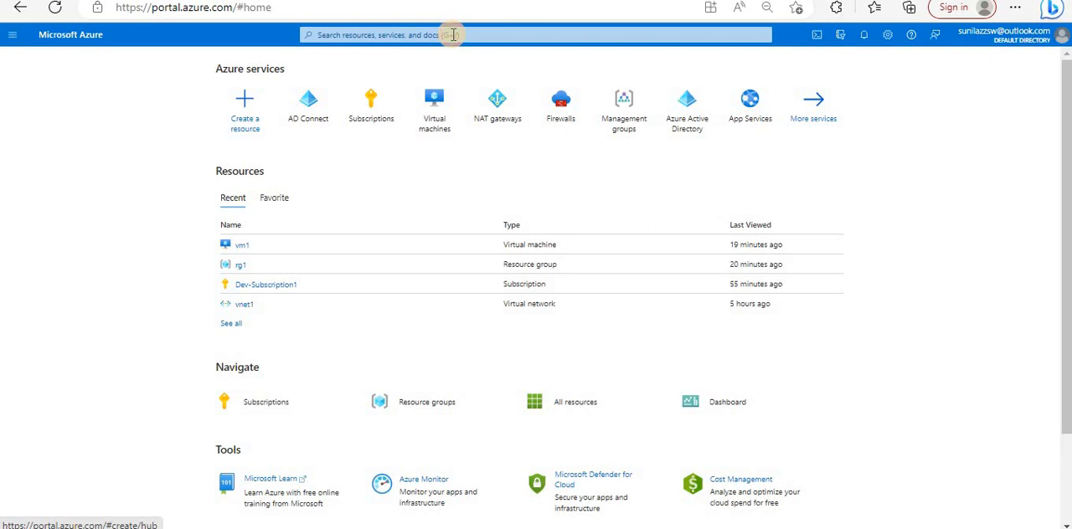
- Search the portal for "vi" and open the Virtual machines service
{"action": "left_click", "coordinate": [452, 34]}
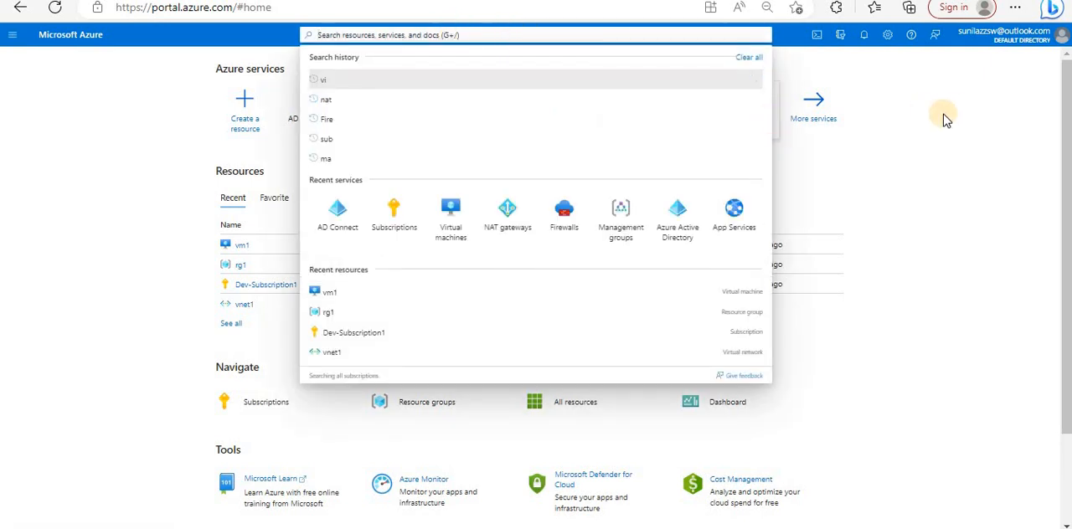
{"action": "type", "text": "vi"}
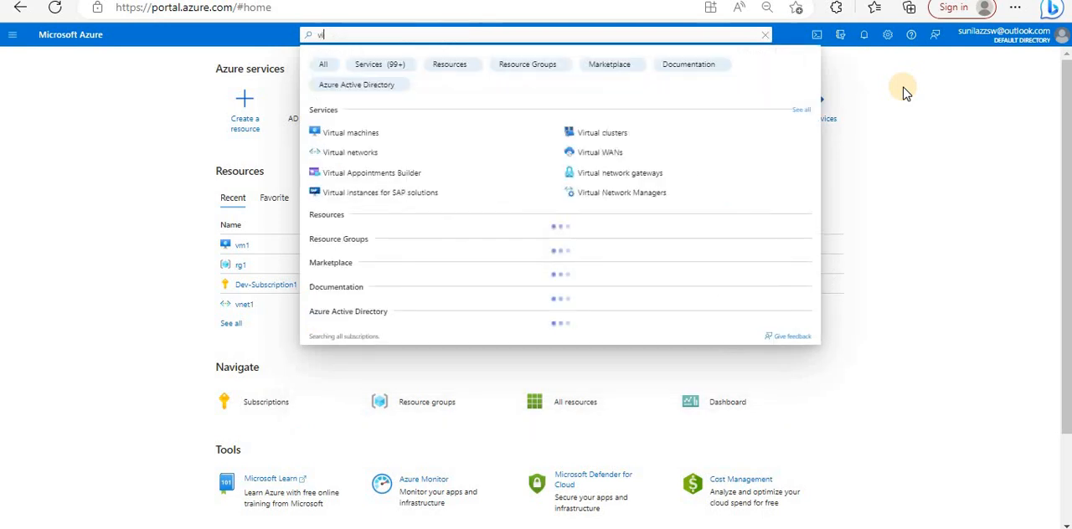
{"action": "left_click", "coordinate": [358, 132]}
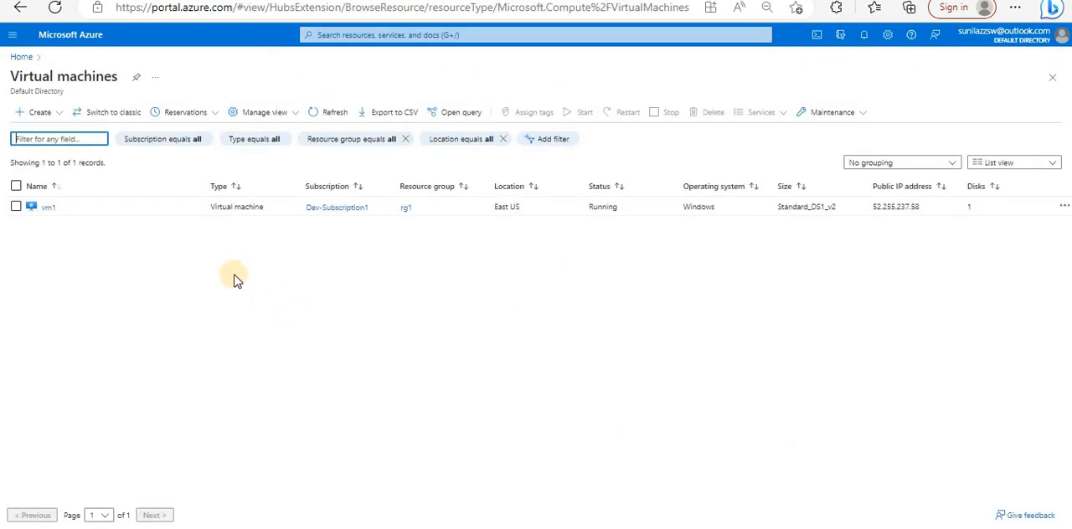
- Search the portal for "fir" and open the Firewalls service
{"action": "left_click", "coordinate": [459, 35]}
{"action": "type", "text": "fire"}
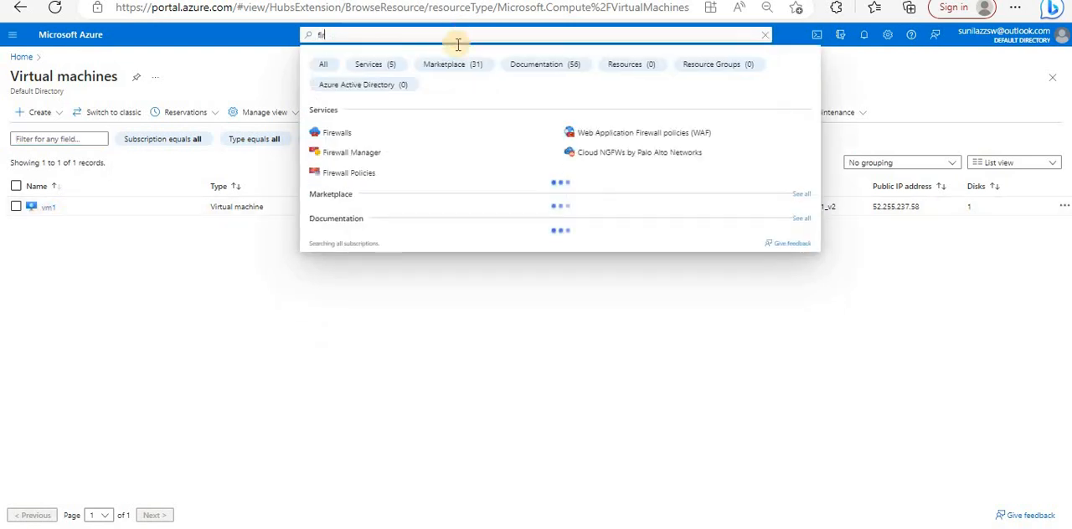
{"action": "left_click", "coordinate": [404, 134]}
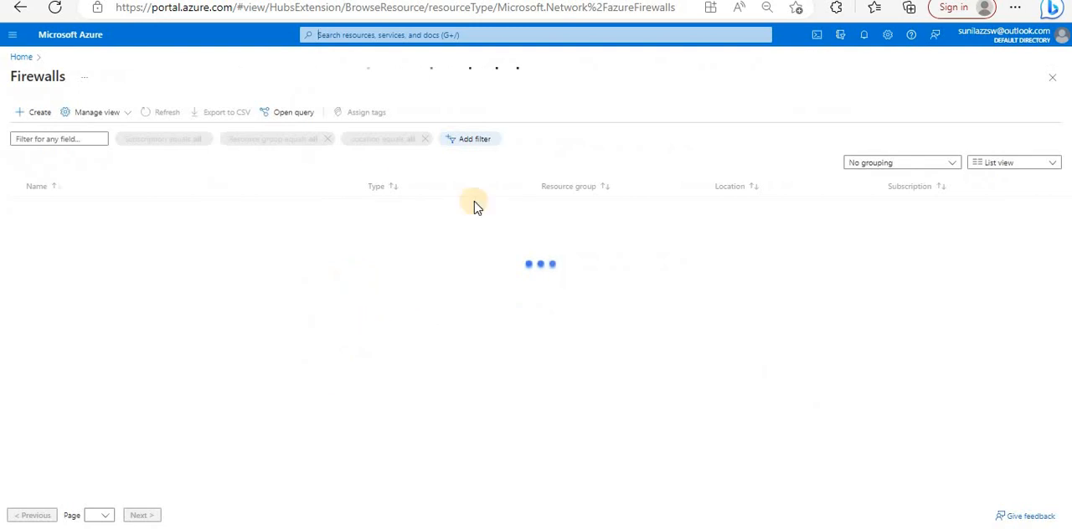
- Search the portal for "nat" and open the NAT gateways service
{"action": "left_click", "coordinate": [449, 34]}
{"action": "type", "text": "nat"}
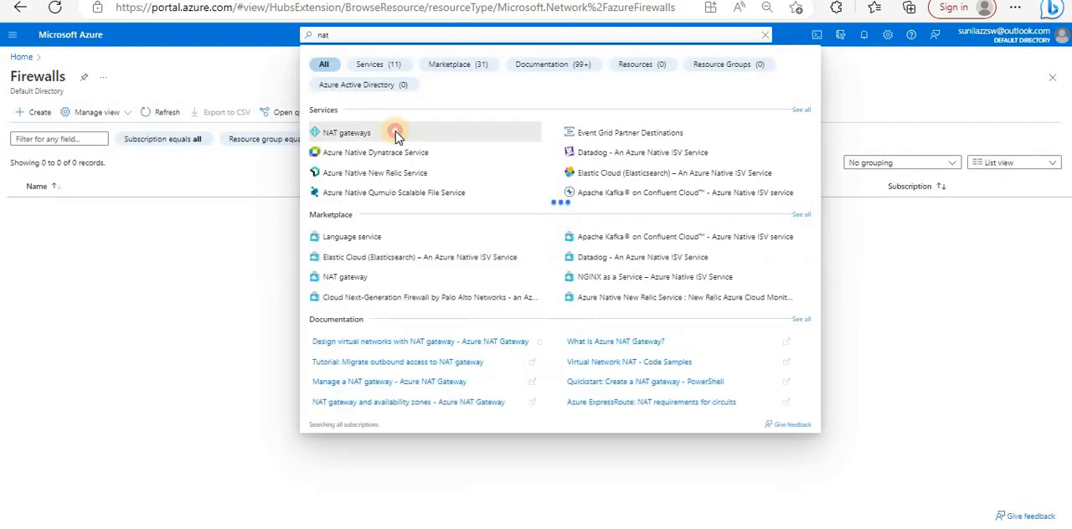
{"action": "left_click", "coordinate": [396, 134]}
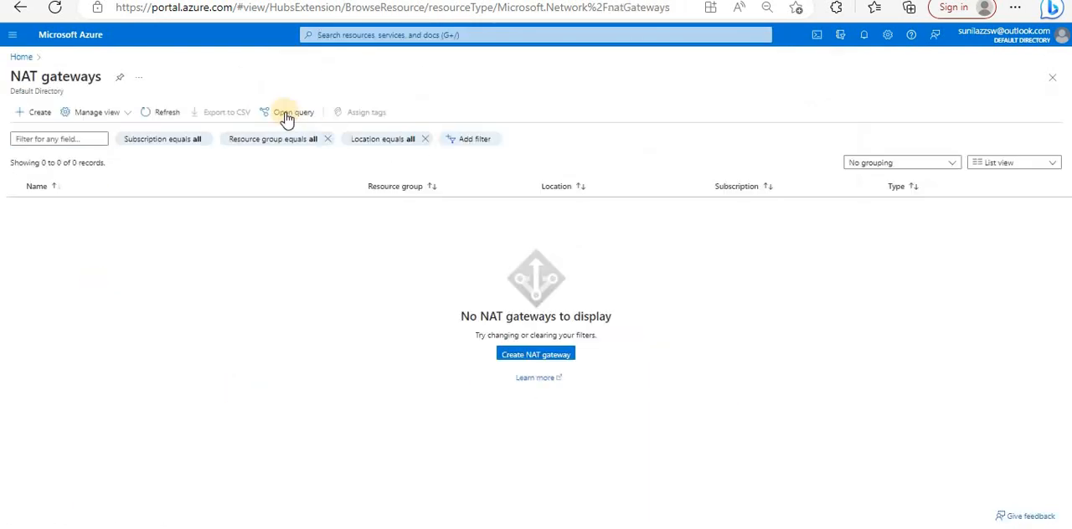
- Search the portal for "vm" and open the vm1 virtual machine from the matching resources
{"action": "left_click", "coordinate": [380, 37]}
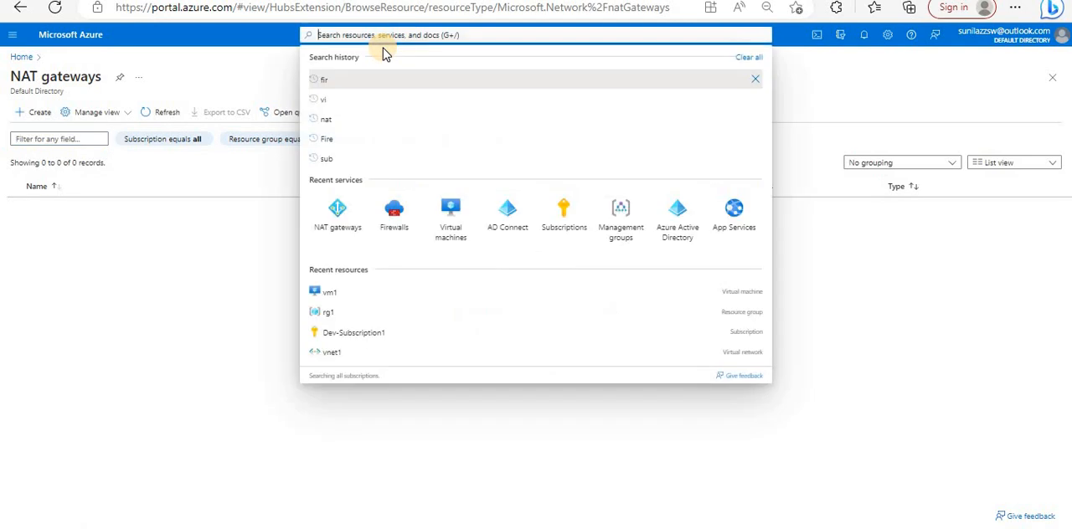
{"action": "type", "text": "vm"}
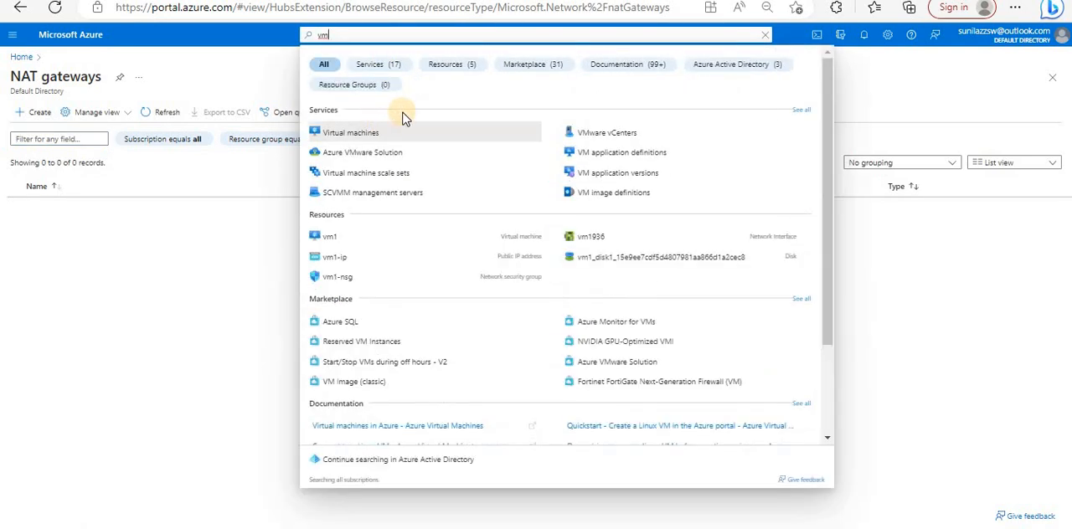
{"action": "left_click", "coordinate": [333, 237]}
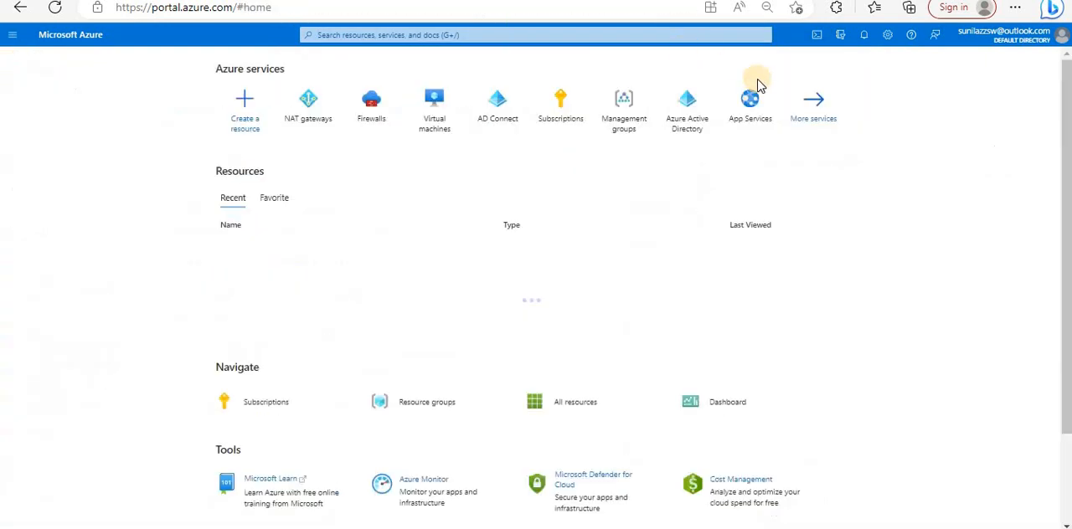
- Start Cloud Shell, switch its session from PowerShell to Bash, and close the shell
{"action": "left_click", "coordinate": [816, 42]}
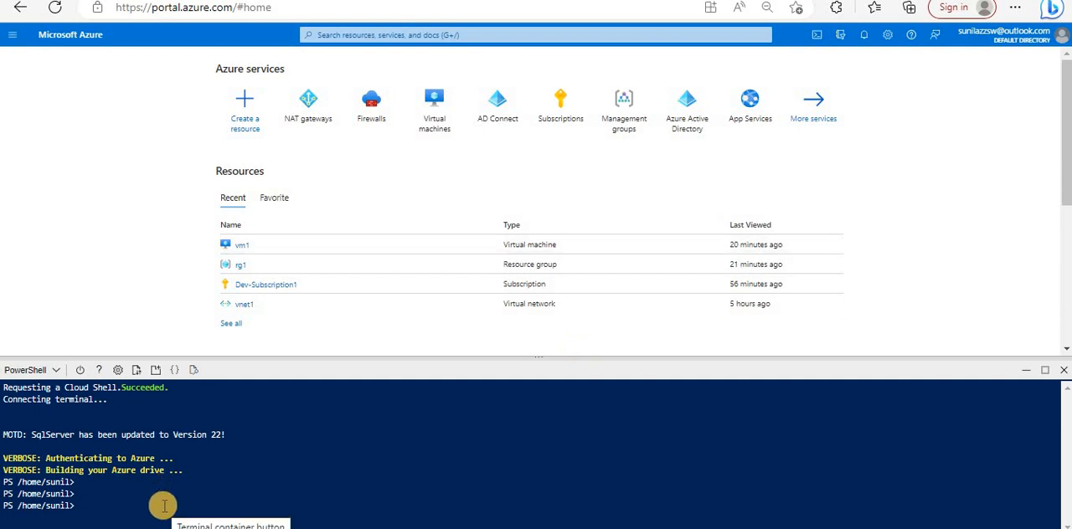
{"action": "left_click", "coordinate": [33, 369]}
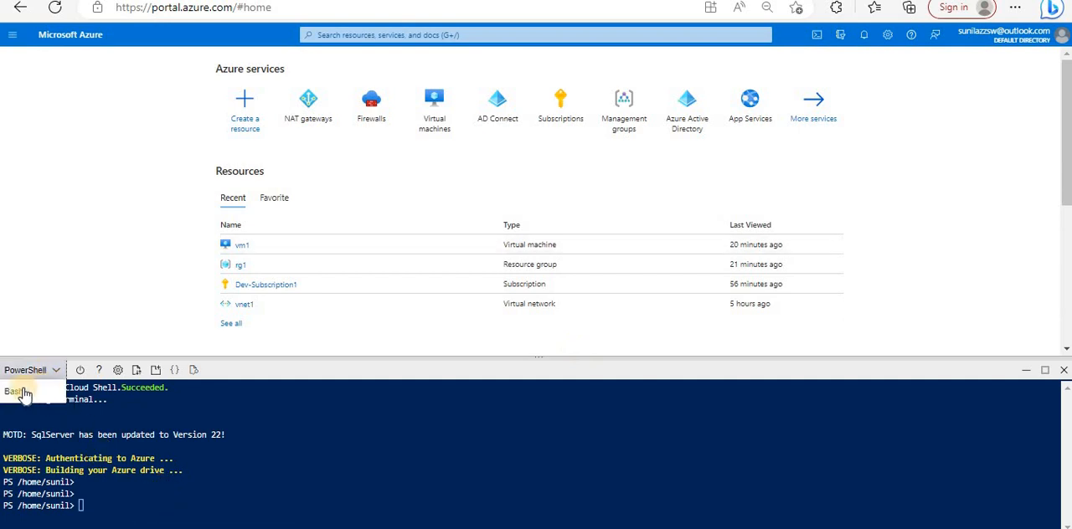
{"action": "left_click", "coordinate": [15, 393]}
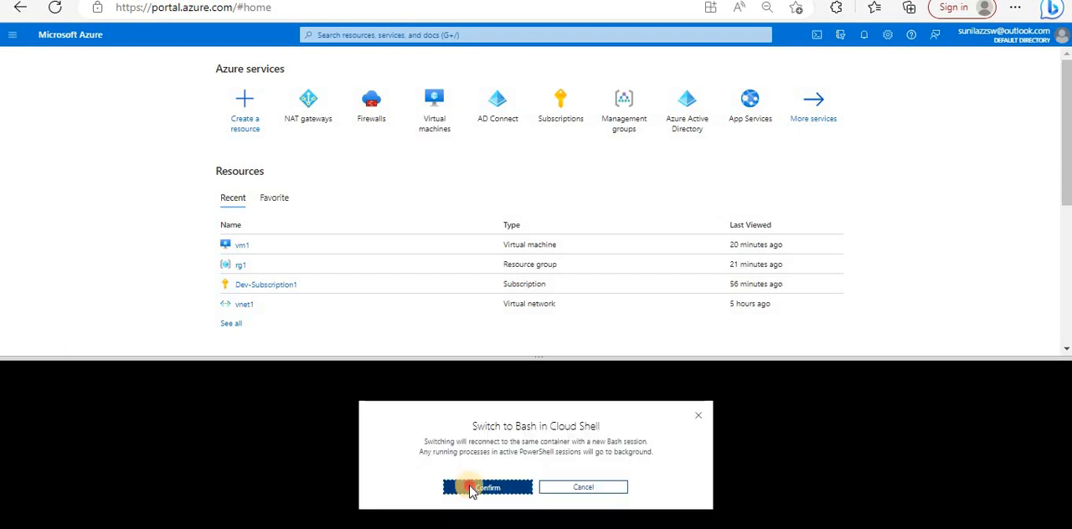
{"action": "left_click", "coordinate": [452, 484]}
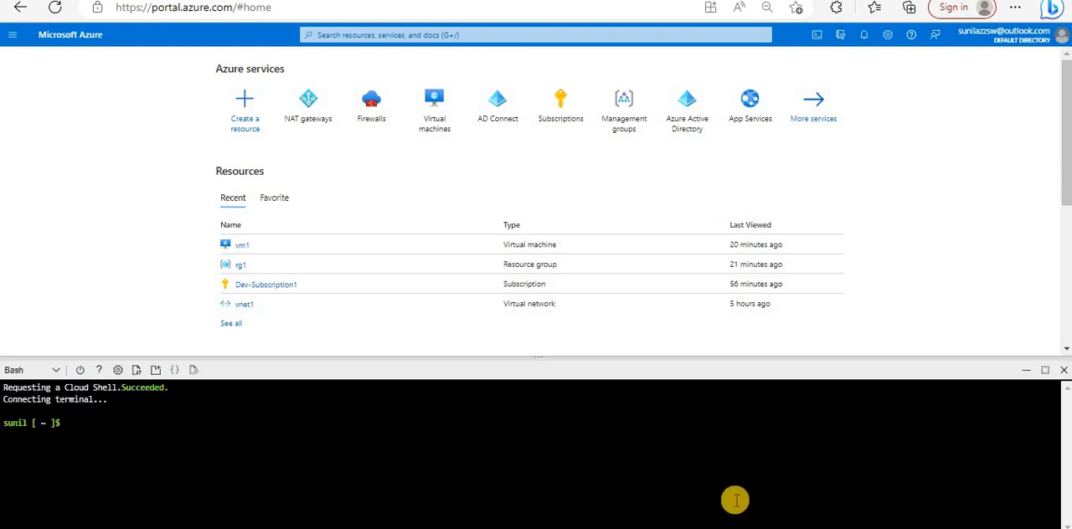
{"action": "left_click", "coordinate": [1063, 370]}
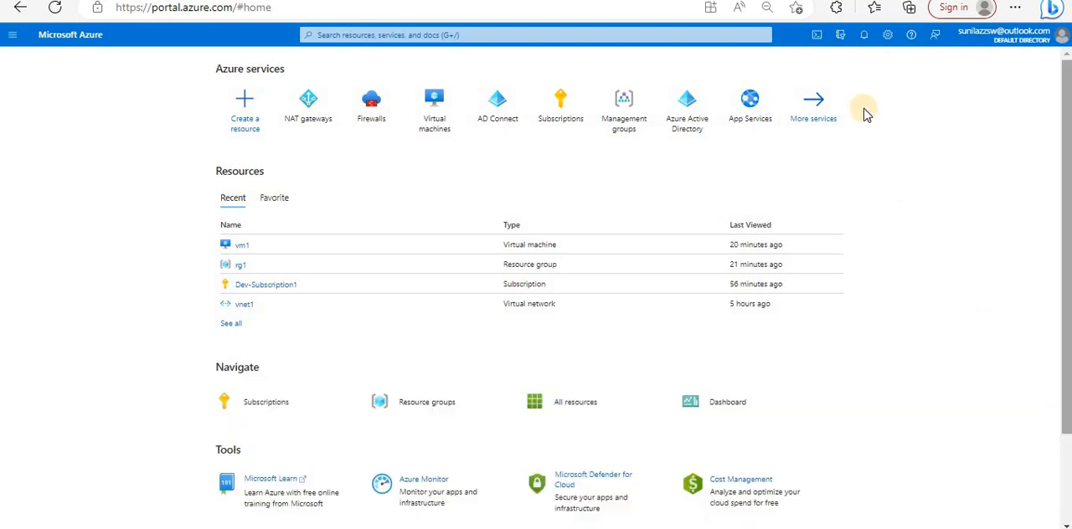
- Open the directories and subscriptions settings and examine the domain names of all directories
{"action": "left_click", "coordinate": [842, 39]}
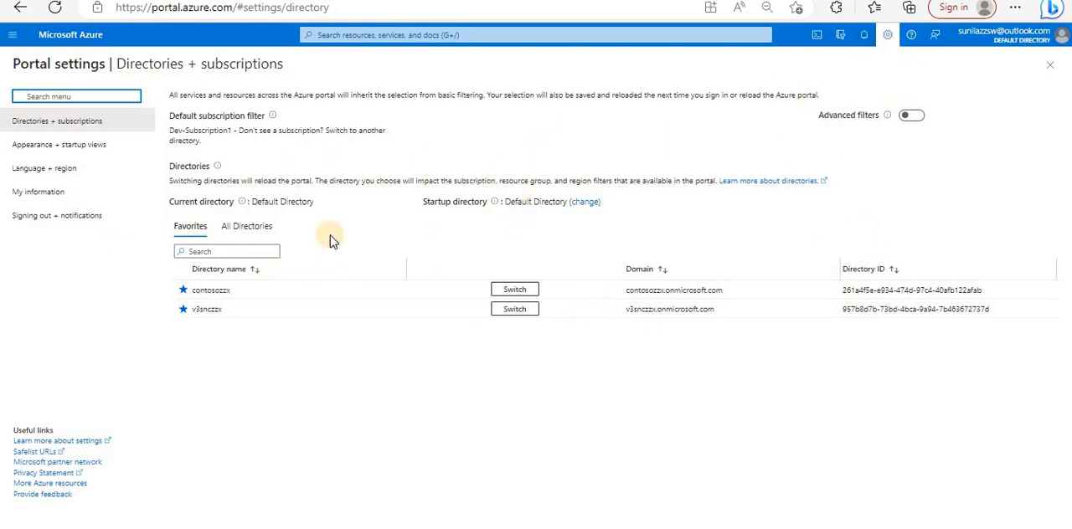
{"action": "left_click", "coordinate": [234, 226]}
{"action": "left_click_drag", "start_coordinate": [665, 289], "coordinate": [705, 311]}
{"action": "left_click_drag", "start_coordinate": [638, 327], "coordinate": [686, 328]}
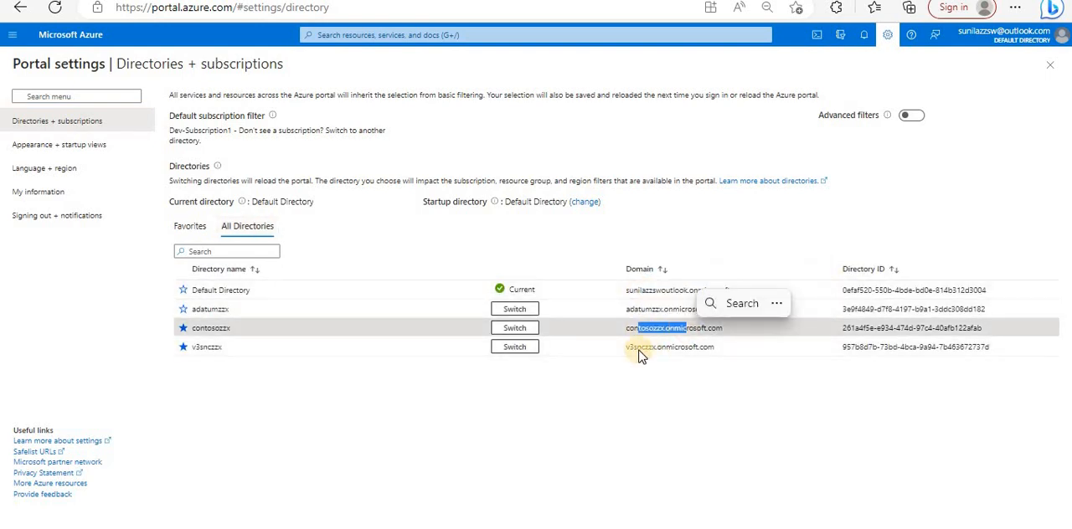
{"action": "left_click_drag", "start_coordinate": [639, 350], "coordinate": [712, 354]}
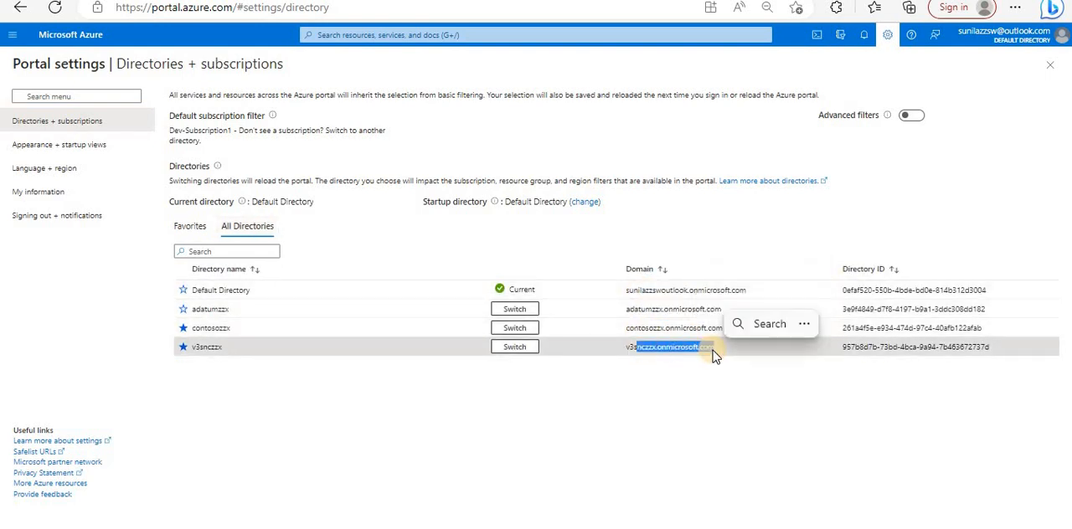
{"action": "left_click_drag", "start_coordinate": [648, 291], "coordinate": [673, 291]}
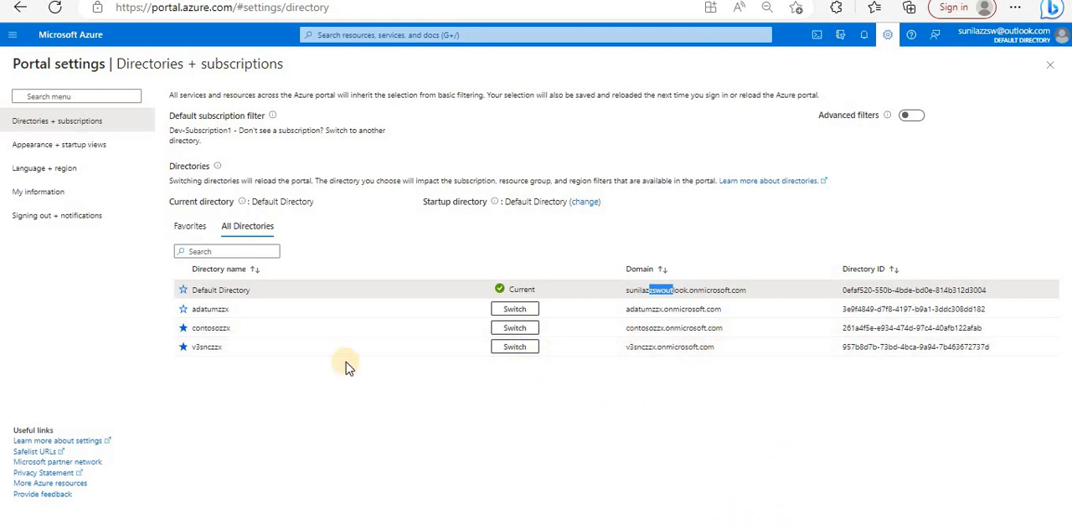
- Compare the favorite directories with the list of all directories
{"action": "left_click", "coordinate": [183, 328]}
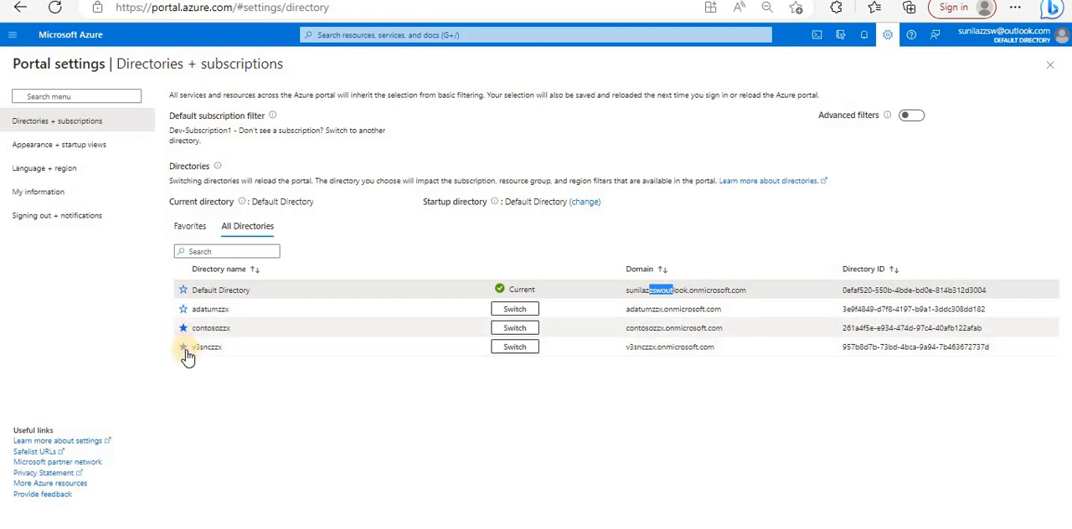
{"action": "left_click", "coordinate": [194, 227]}
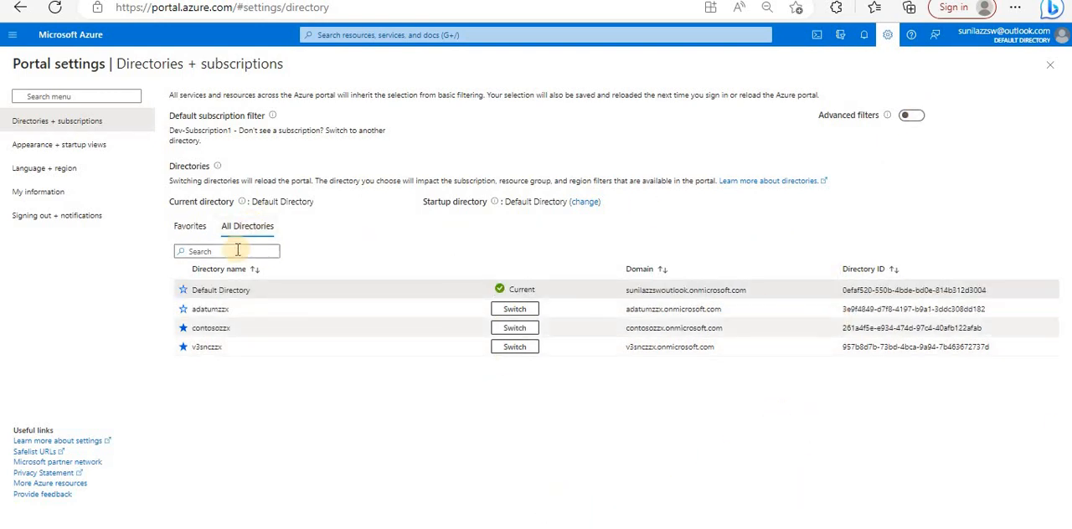
{"action": "left_click", "coordinate": [190, 226]}
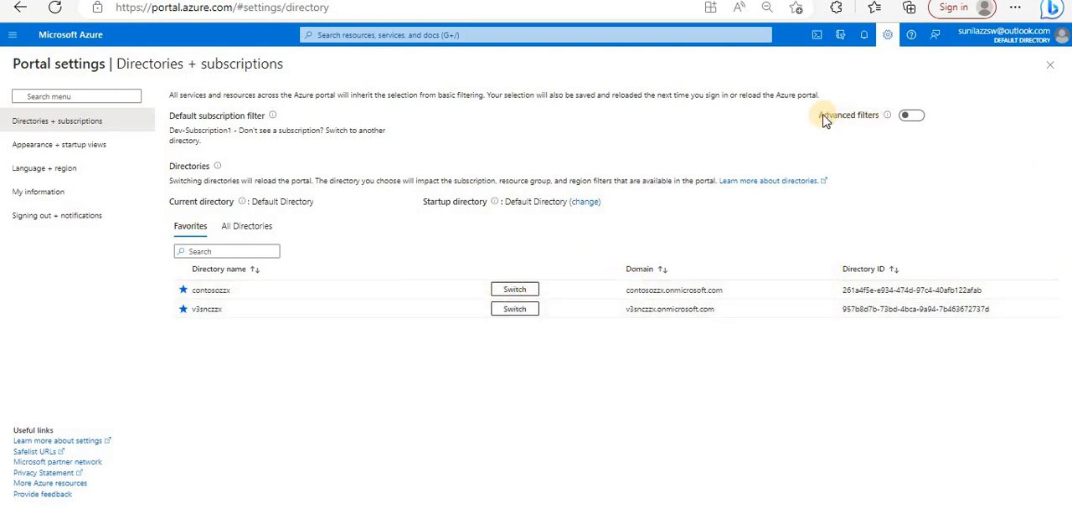
- Enable advanced filters for the portal and confirm the reload
{"action": "left_click_drag", "start_coordinate": [825, 121], "coordinate": [900, 126]}
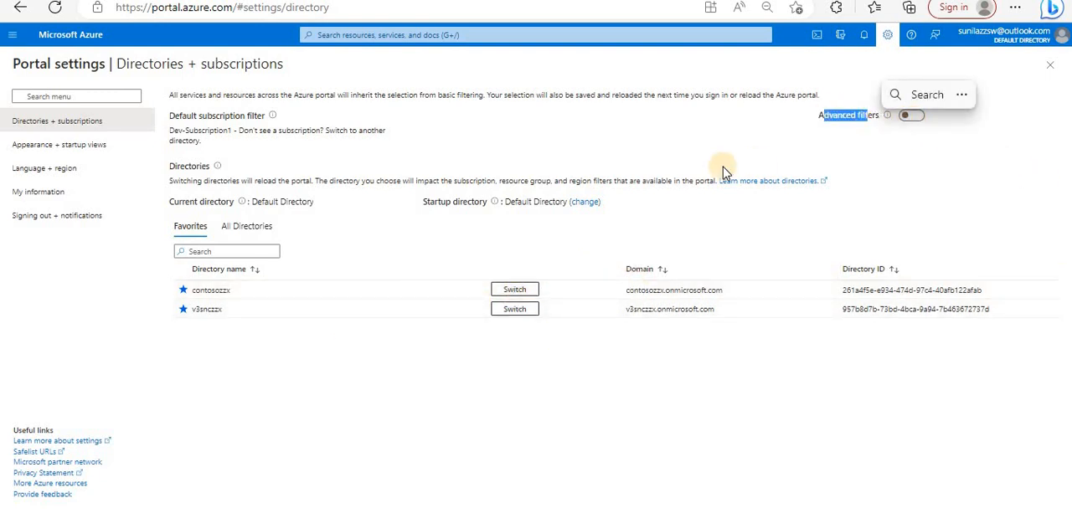
{"action": "left_click", "coordinate": [684, 134]}
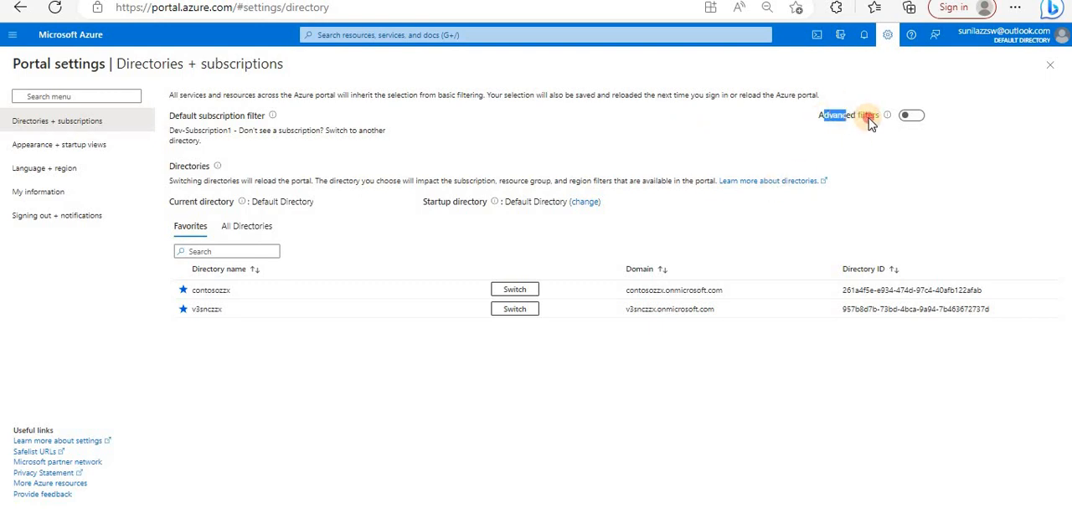
{"action": "left_click", "coordinate": [909, 116]}
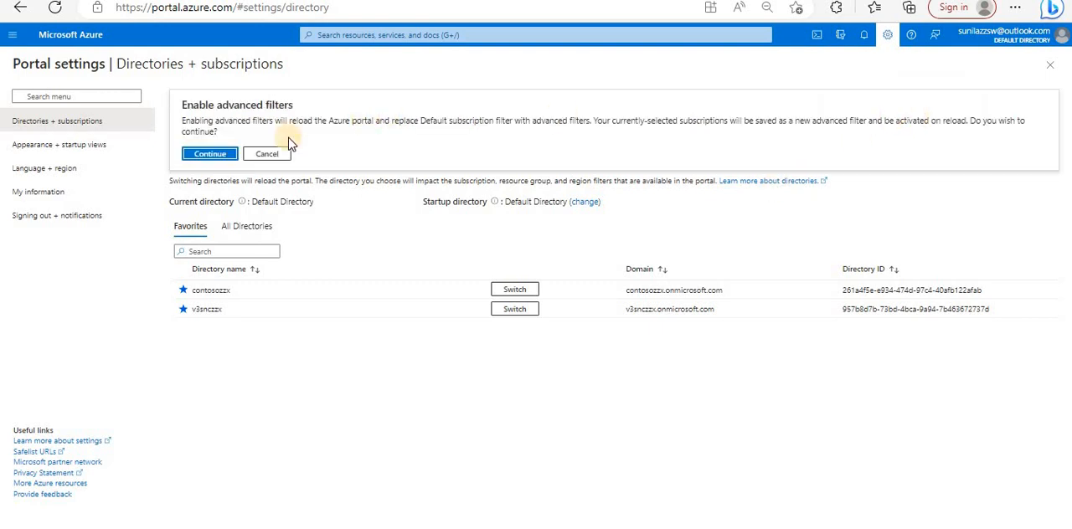
{"action": "left_click", "coordinate": [223, 157]}
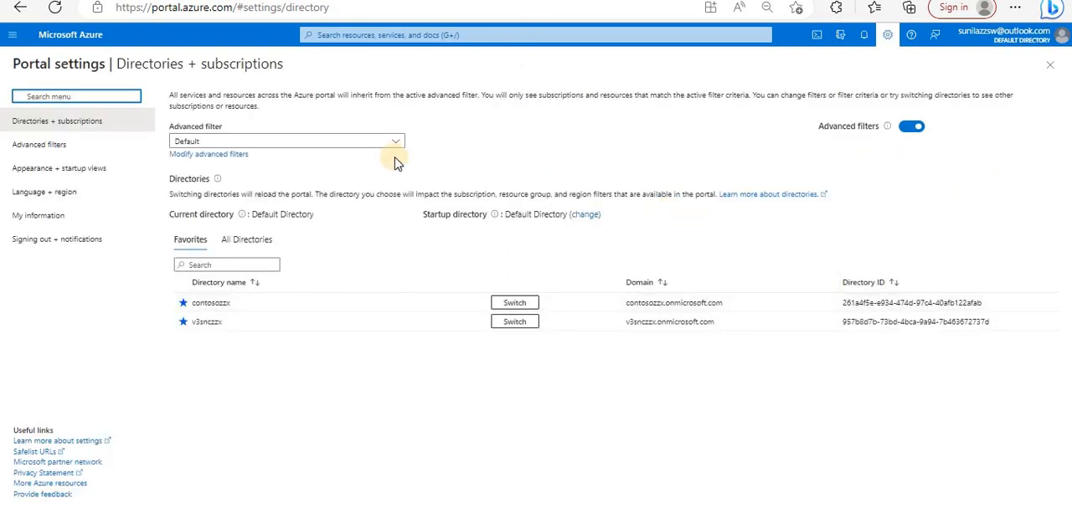
- Go to the advanced filters settings and start creating a new filter
{"action": "left_click", "coordinate": [225, 157]}
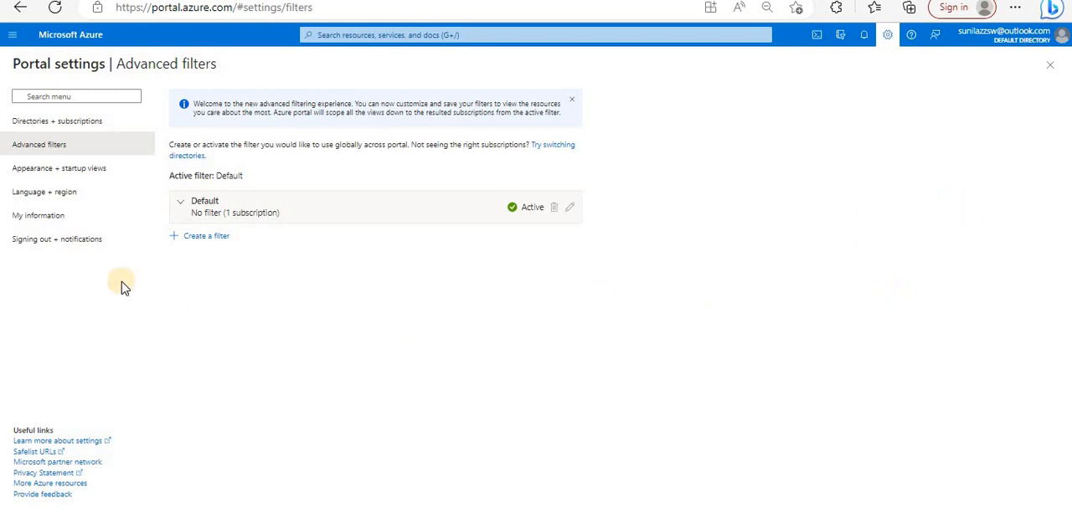
{"action": "left_click", "coordinate": [222, 236]}
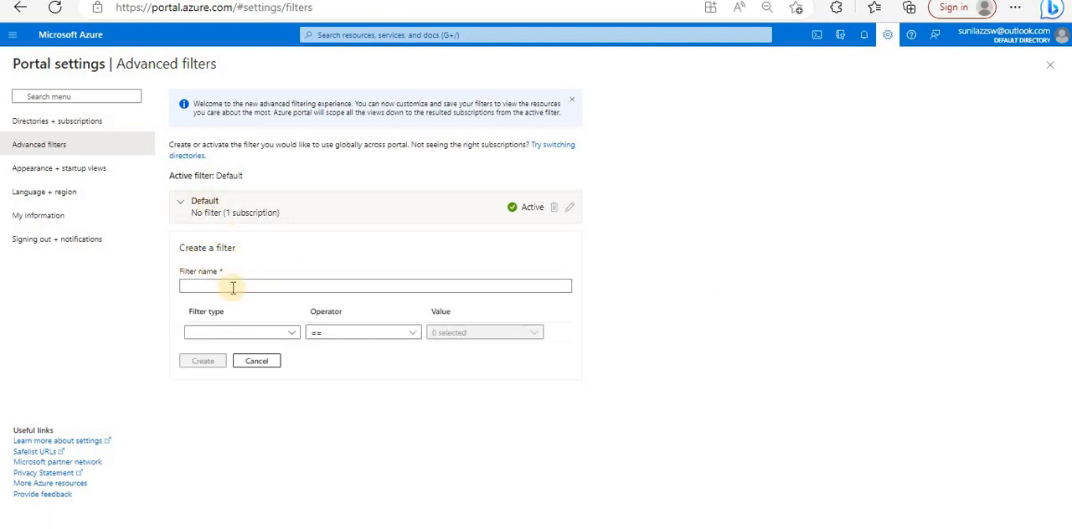
{"action": "left_click", "coordinate": [234, 286]}
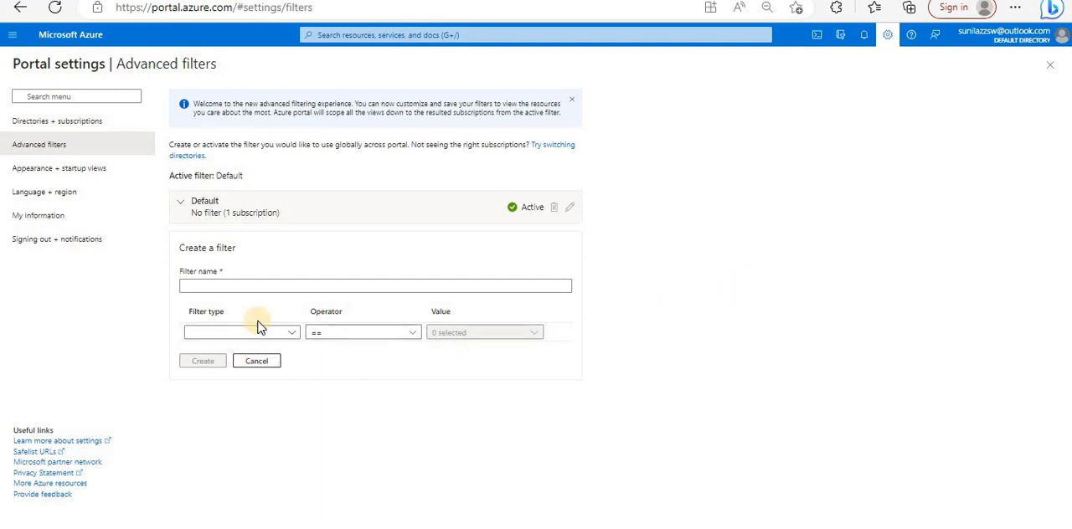
- Set the first filter type to Management group and select two management groups under Tenant Root Group as its value
{"action": "left_click", "coordinate": [290, 334]}
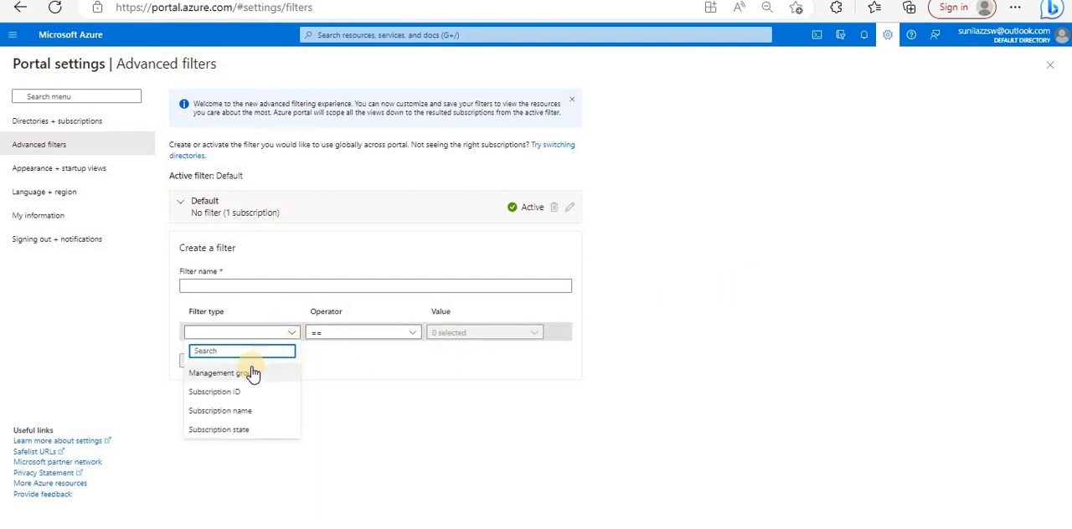
{"action": "left_click", "coordinate": [253, 373]}
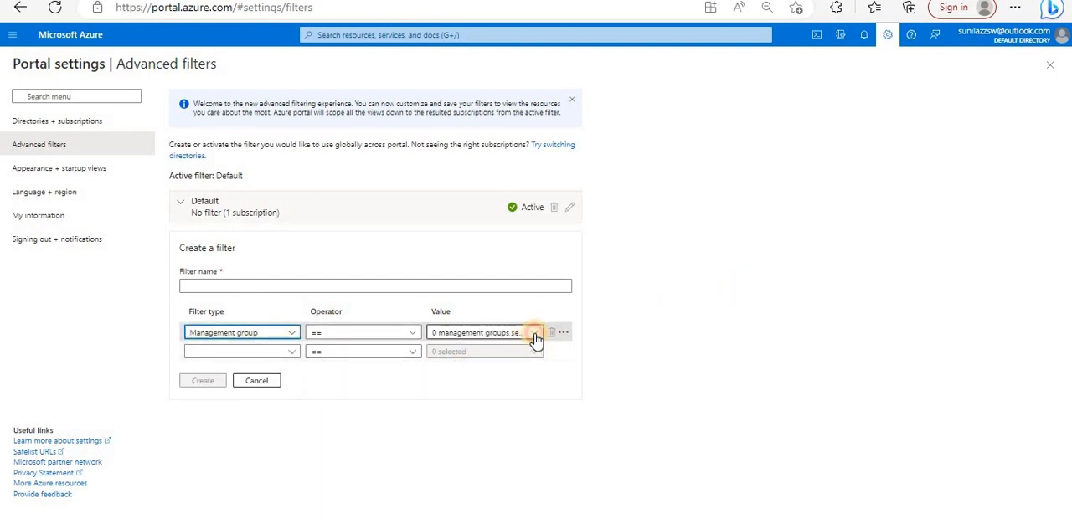
{"action": "left_click", "coordinate": [529, 335]}
{"action": "left_click", "coordinate": [485, 412]}
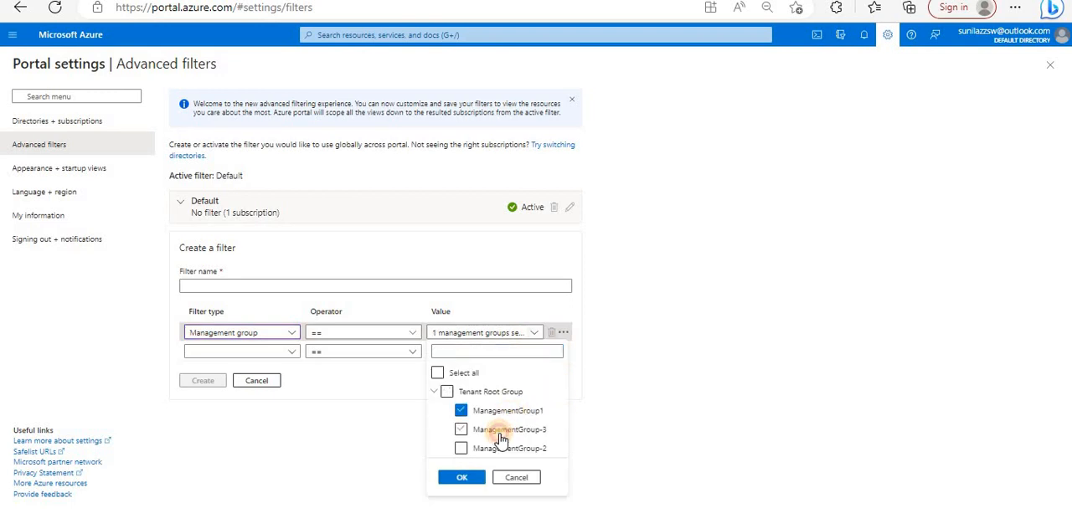
{"action": "left_click", "coordinate": [500, 434]}
{"action": "left_click", "coordinate": [501, 450]}
{"action": "left_click", "coordinate": [472, 479]}
- Change the first filter type to Subscription ID and select the ID of Dev-Subscription1 as its value
{"action": "left_click", "coordinate": [288, 351]}
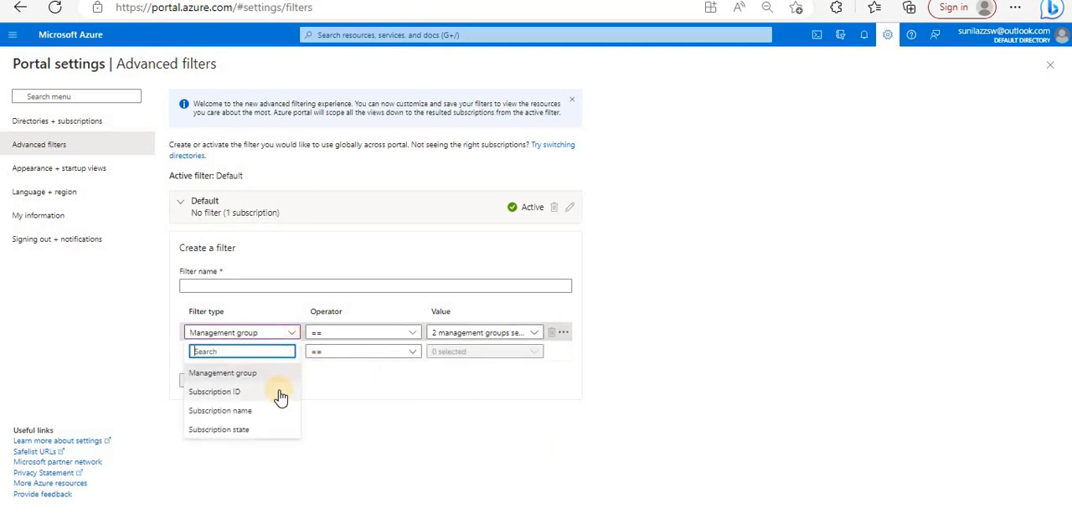
{"action": "left_click", "coordinate": [279, 391]}
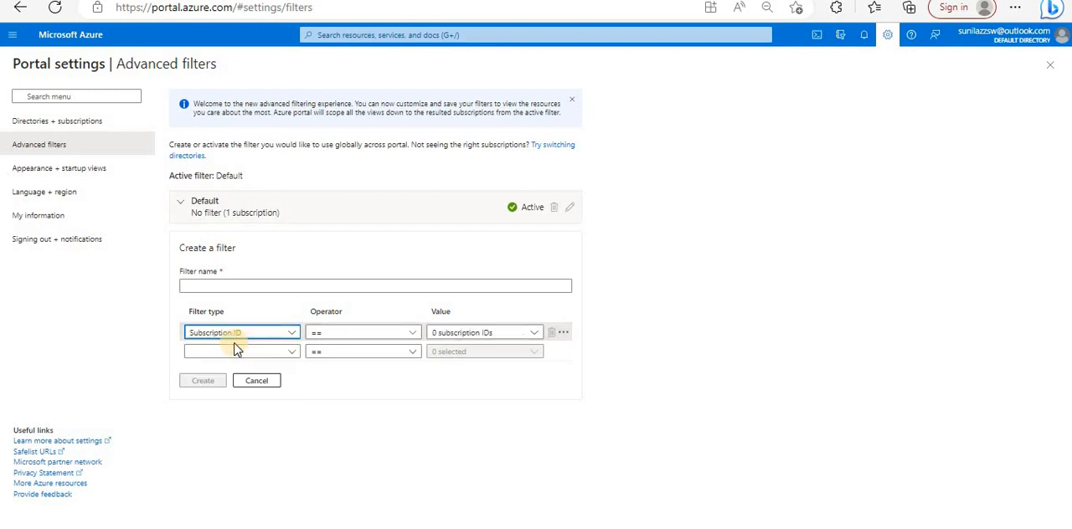
{"action": "left_click", "coordinate": [508, 333]}
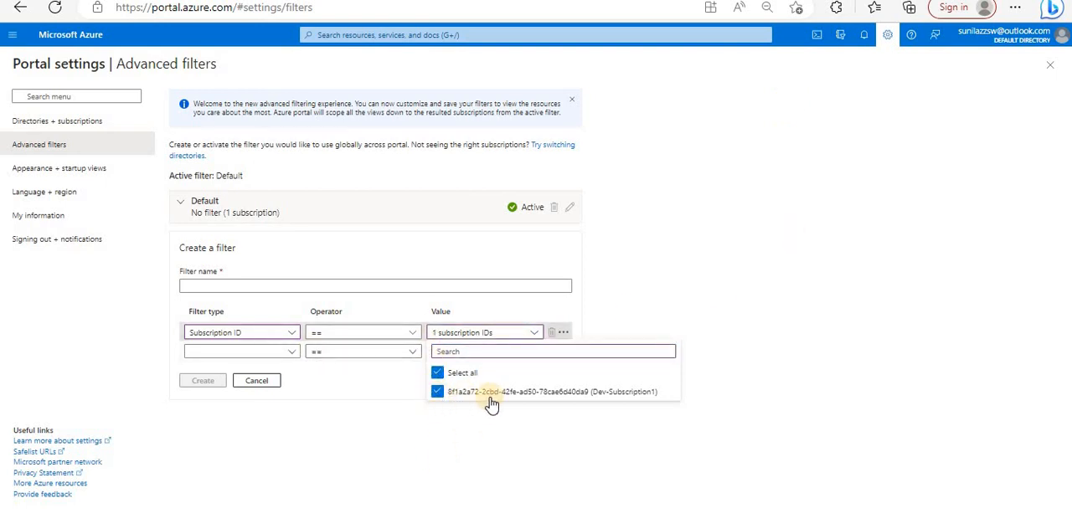
- Clear the selected subscription ID, change the first filter type to Subscription name and open its list of values
{"action": "left_click", "coordinate": [437, 373]}
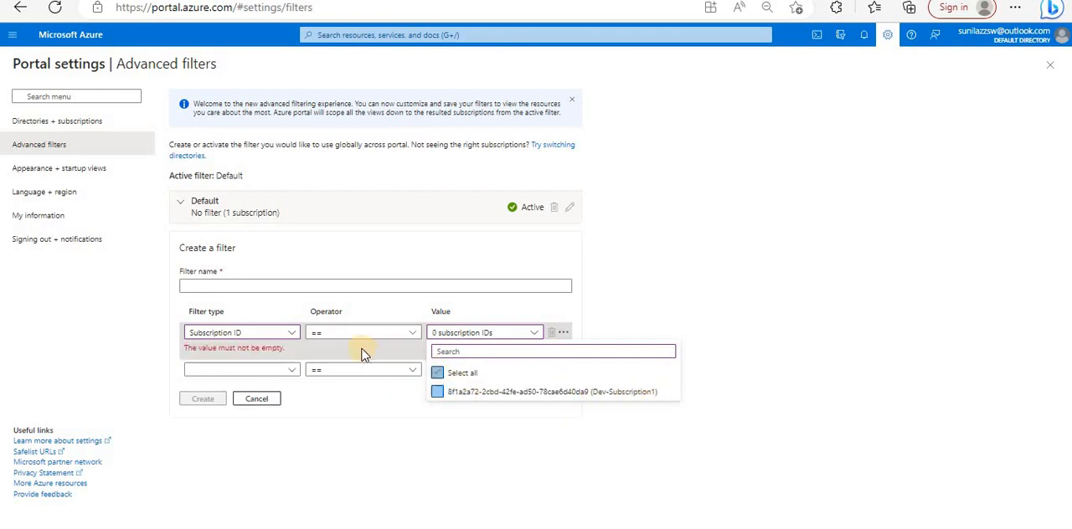
{"action": "left_click", "coordinate": [293, 333]}
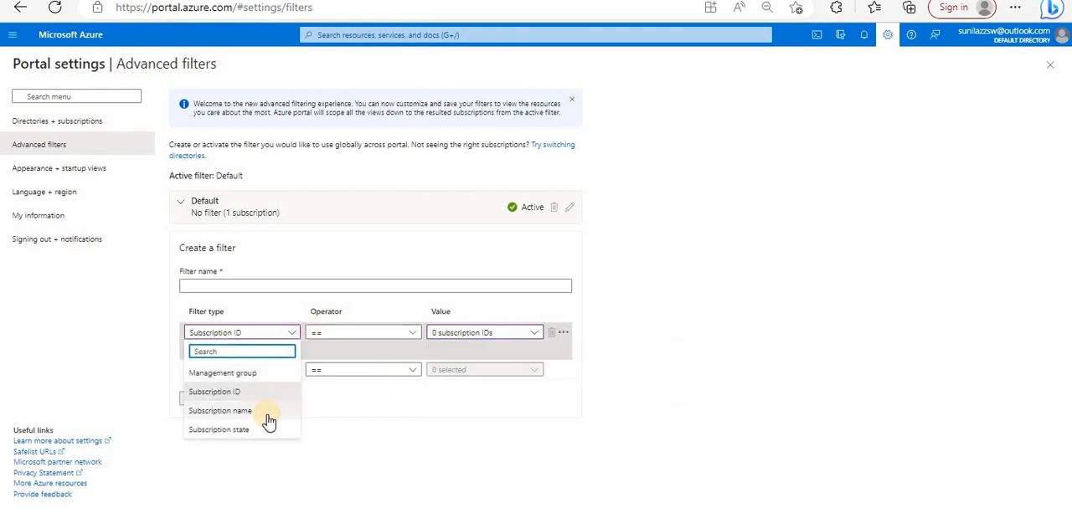
{"action": "left_click", "coordinate": [264, 413]}
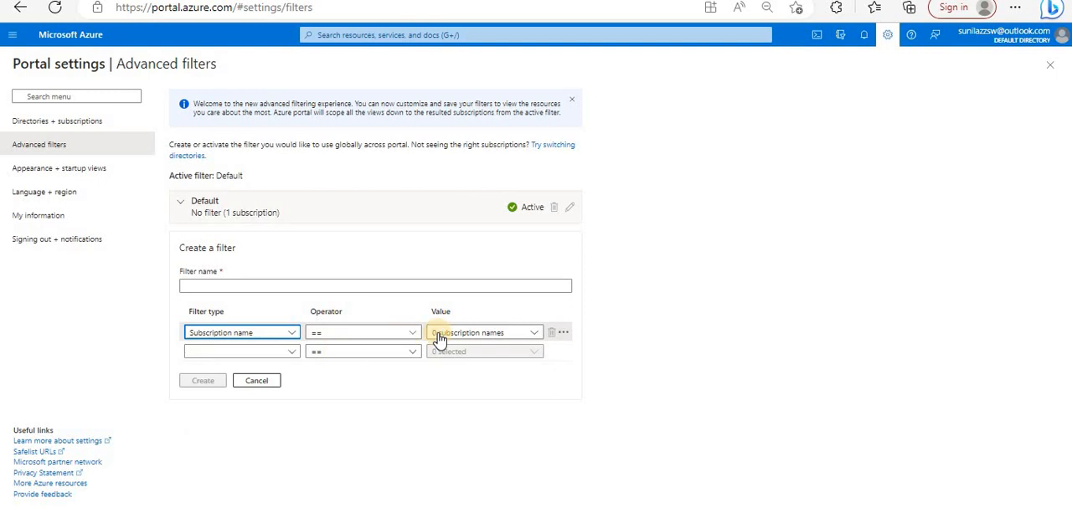
{"action": "left_click", "coordinate": [484, 333]}
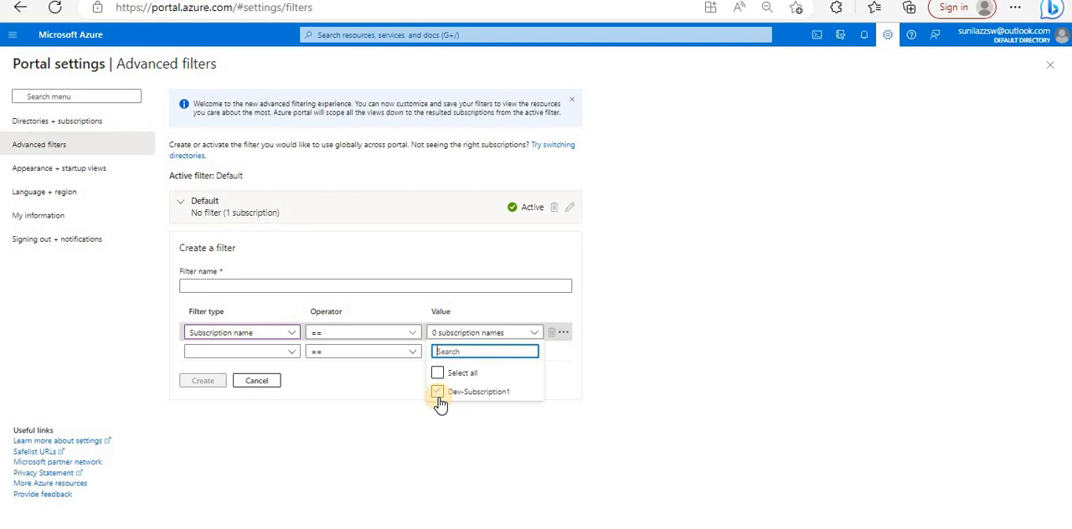
- Change the first filter type to Subscription state and open its list of values
{"action": "left_click", "coordinate": [289, 352]}
{"action": "left_click", "coordinate": [219, 429]}
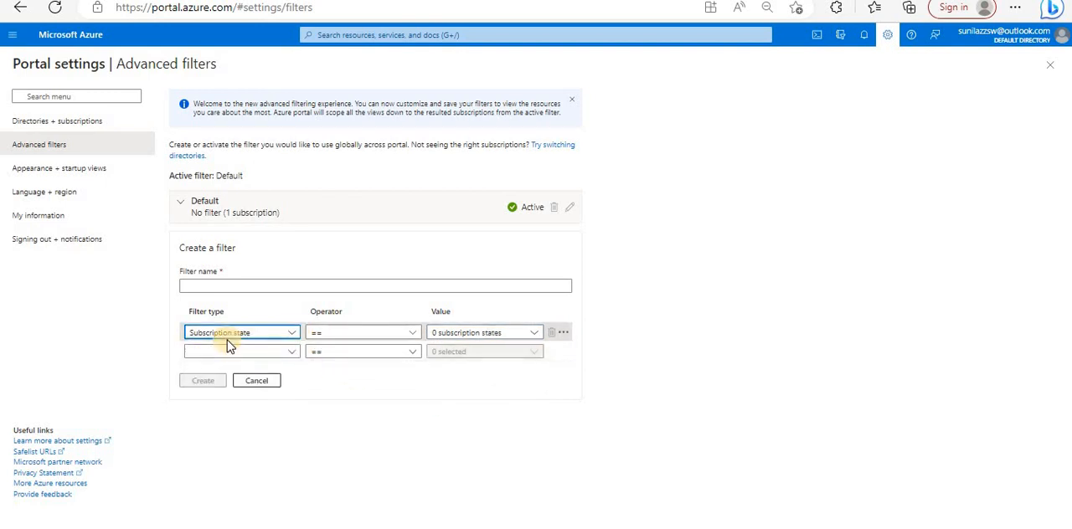
{"action": "left_click", "coordinate": [519, 335]}
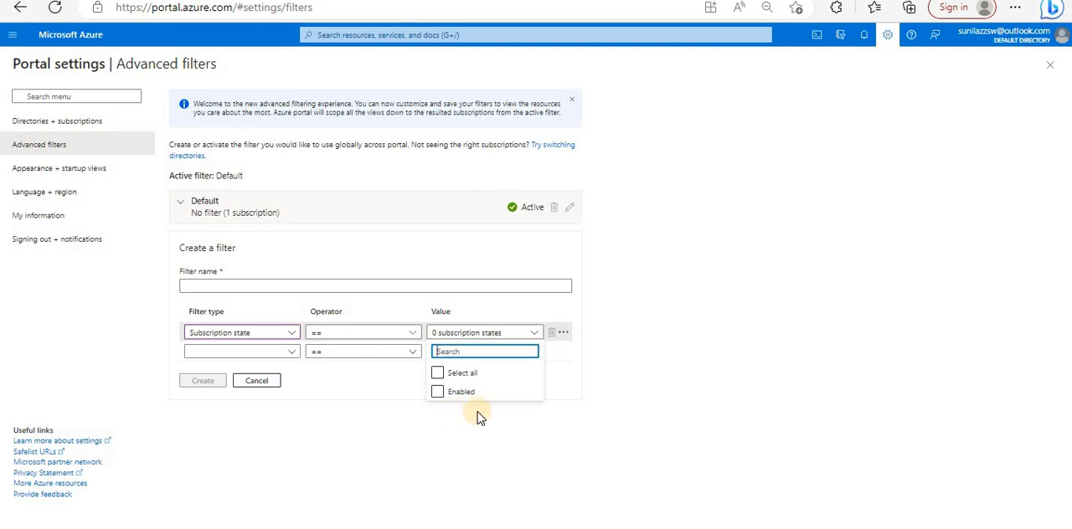
- Set the first filter type to Management group and select ManagementGroup1 and ManagementGroup-2 as its value
{"action": "left_click", "coordinate": [293, 328]}
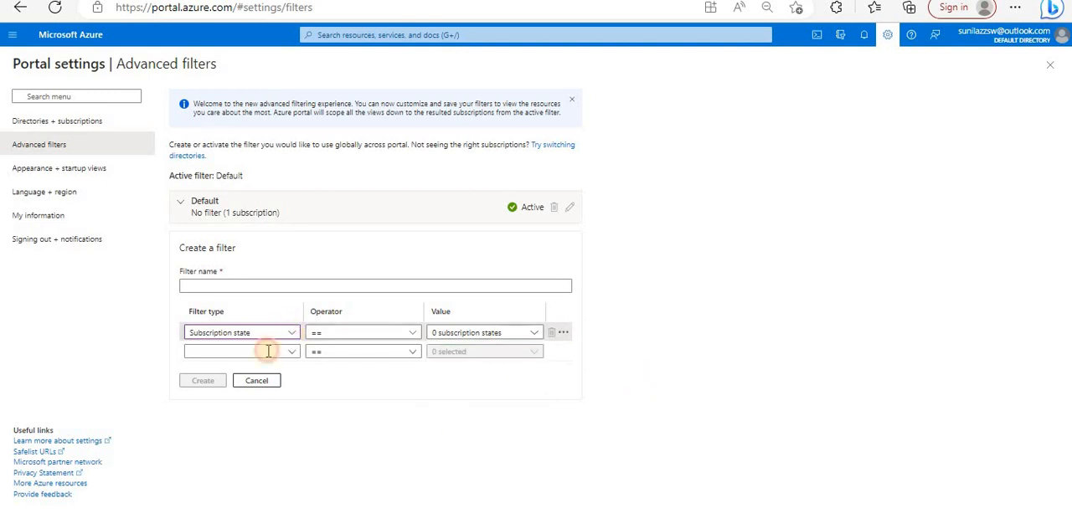
{"action": "left_click", "coordinate": [239, 371]}
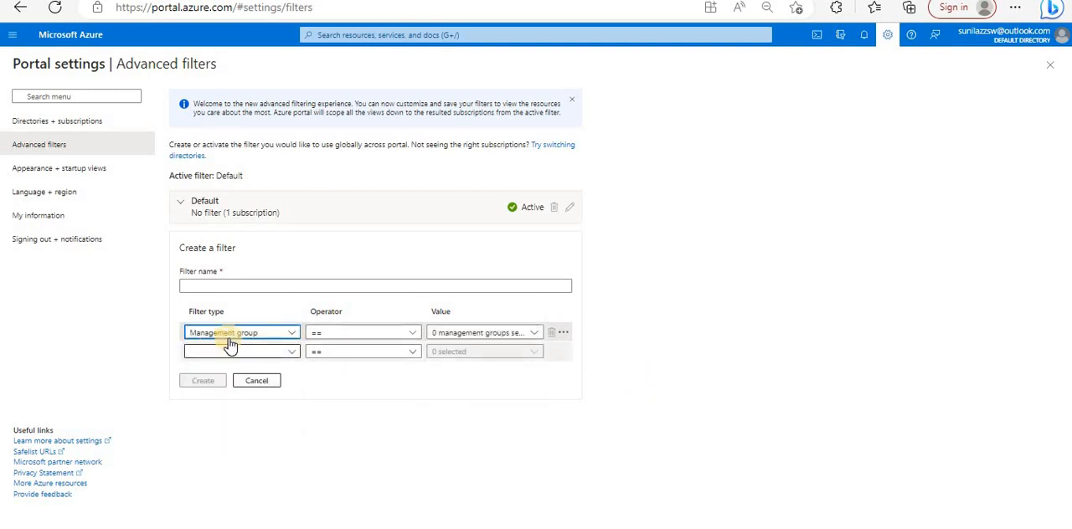
{"action": "left_click", "coordinate": [502, 332]}
{"action": "left_click", "coordinate": [511, 412]}
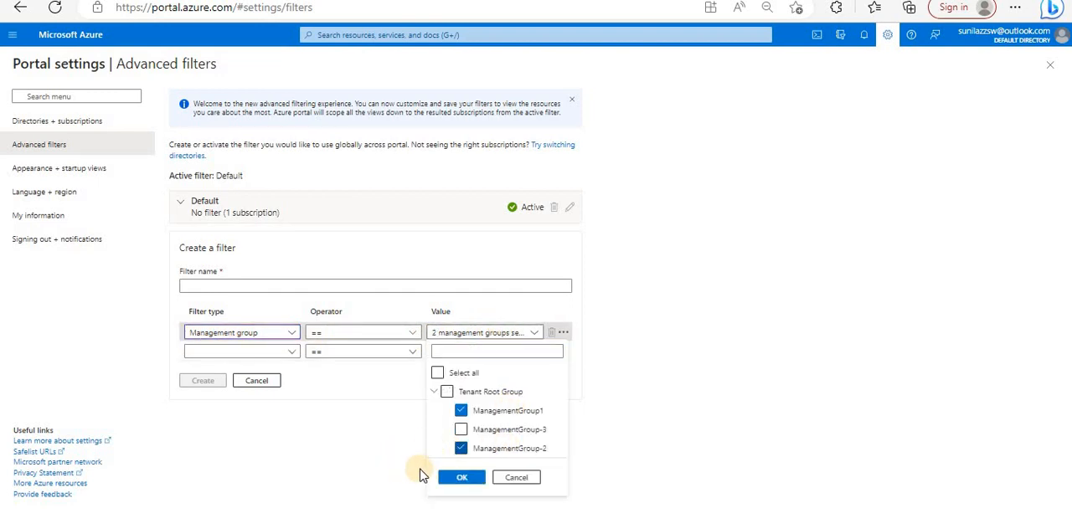
{"action": "left_click", "coordinate": [444, 477]}
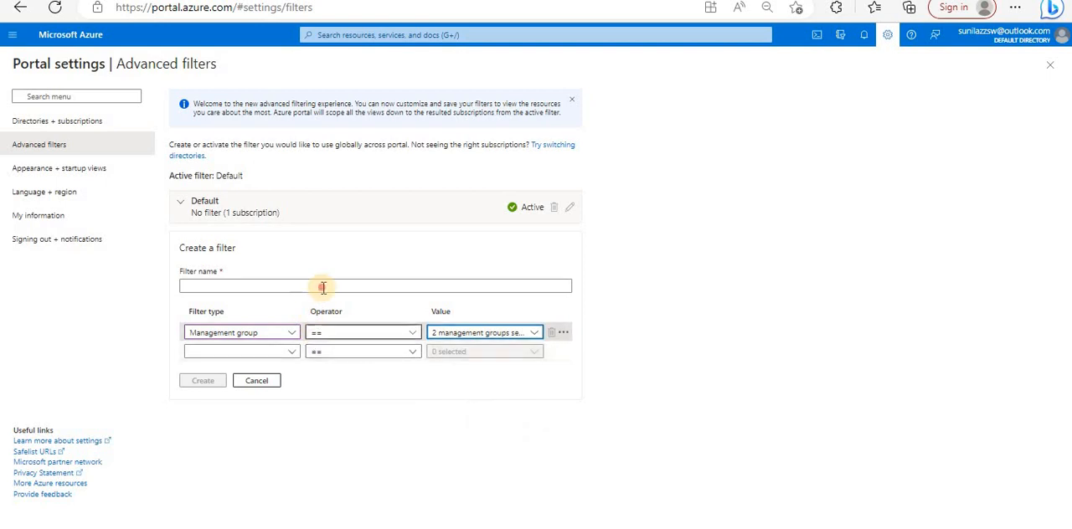
- Name the filter subscription-of-MG1-MG2 and create it
{"action": "left_click", "coordinate": [323, 287]}
{"action": "type", "text": "Ma"}
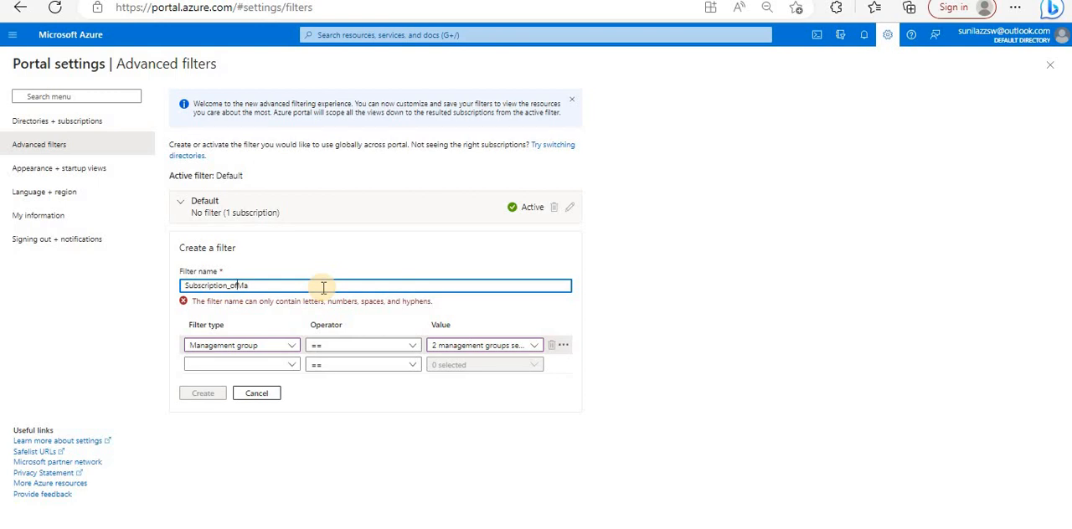
{"action": "key", "text": "Left"}
{"action": "key", "text": "Left"}
{"action": "key", "text": "Left"}
{"action": "key", "text": "Left"}
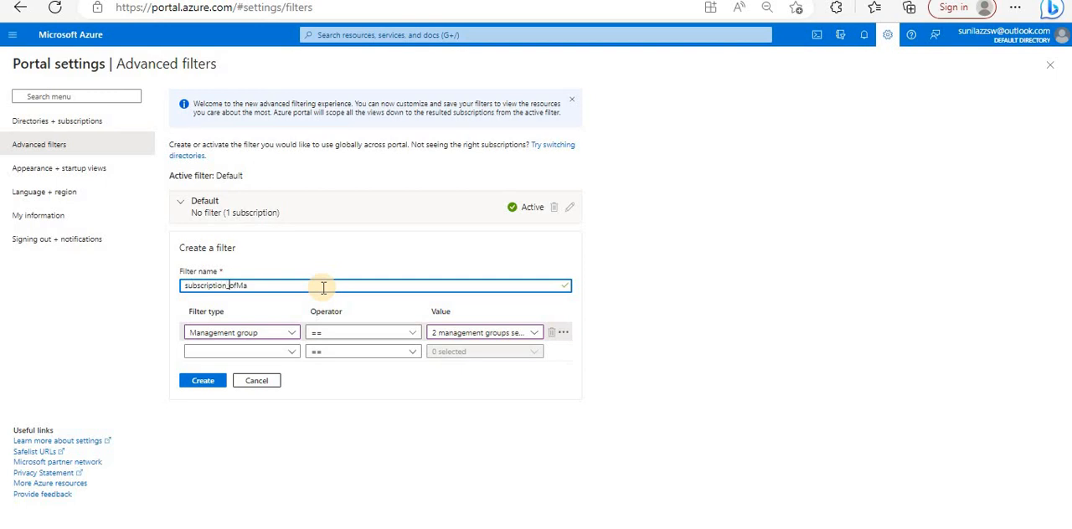
{"action": "key", "text": "Right"}
{"action": "key", "text": "Right"}
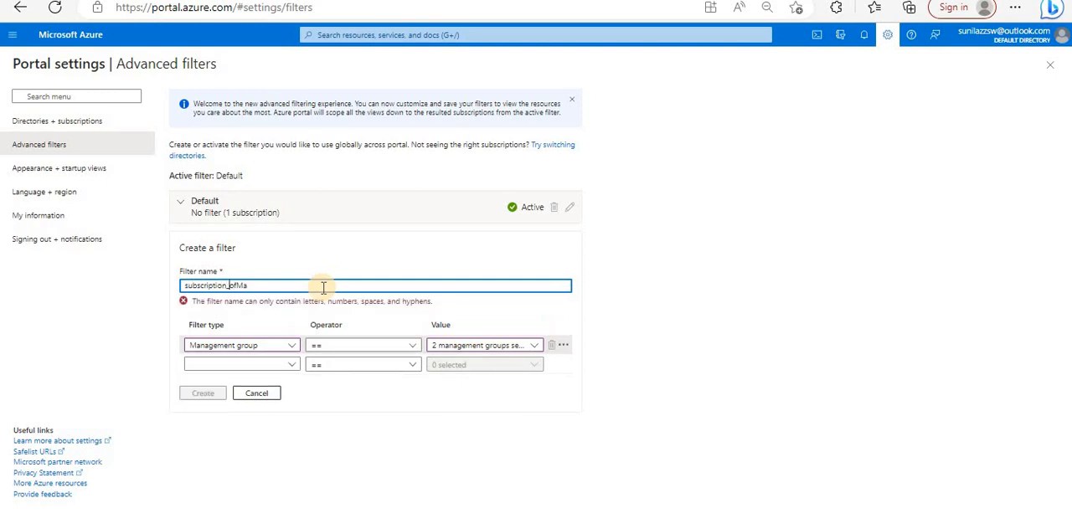
{"action": "type", "text": "-of-MG1-MG2"}
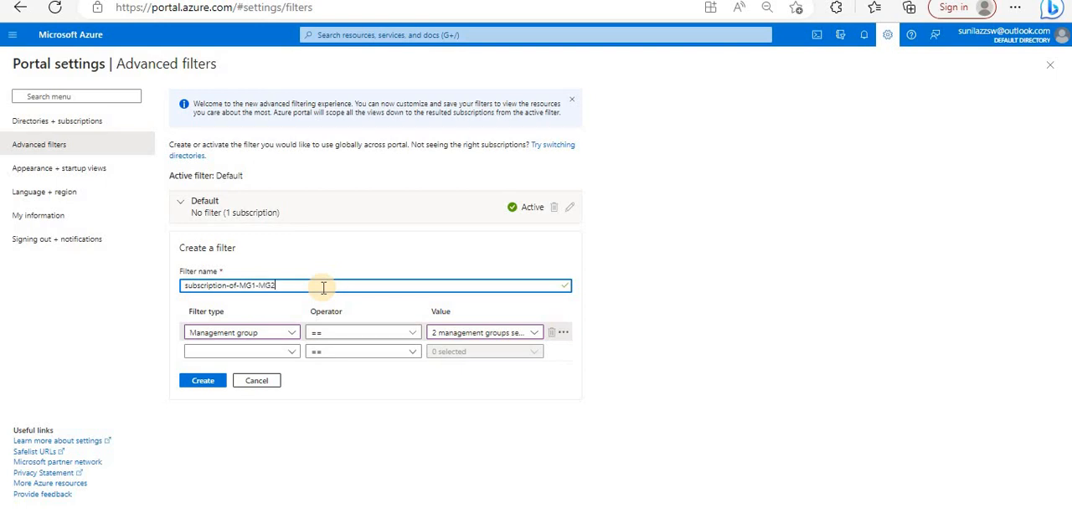
{"action": "left_click", "coordinate": [206, 382]}
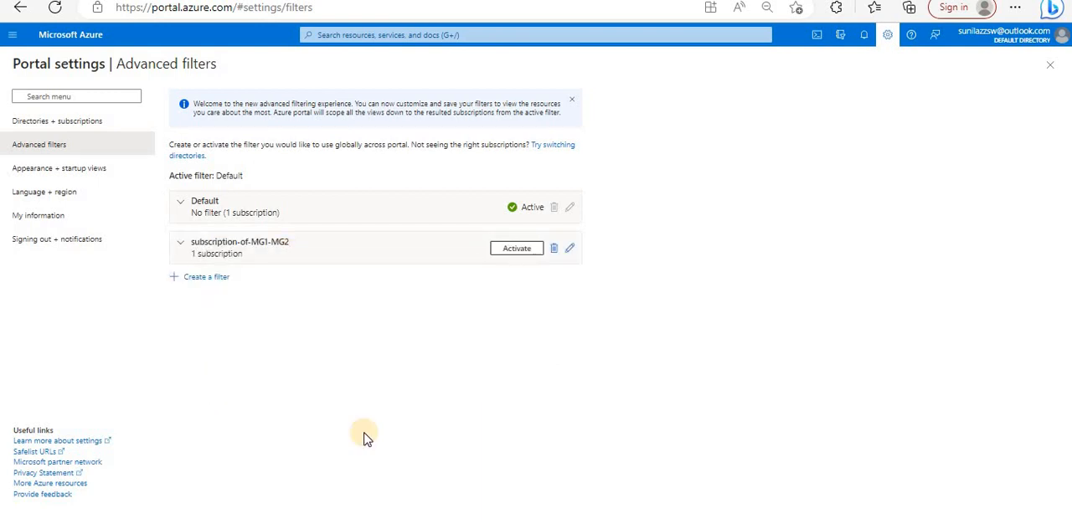
- Activate the subscription-of-MG1-MG2 filter and check Dev-Subscription1's parent management group in the Subscriptions list
{"action": "left_click", "coordinate": [518, 255]}
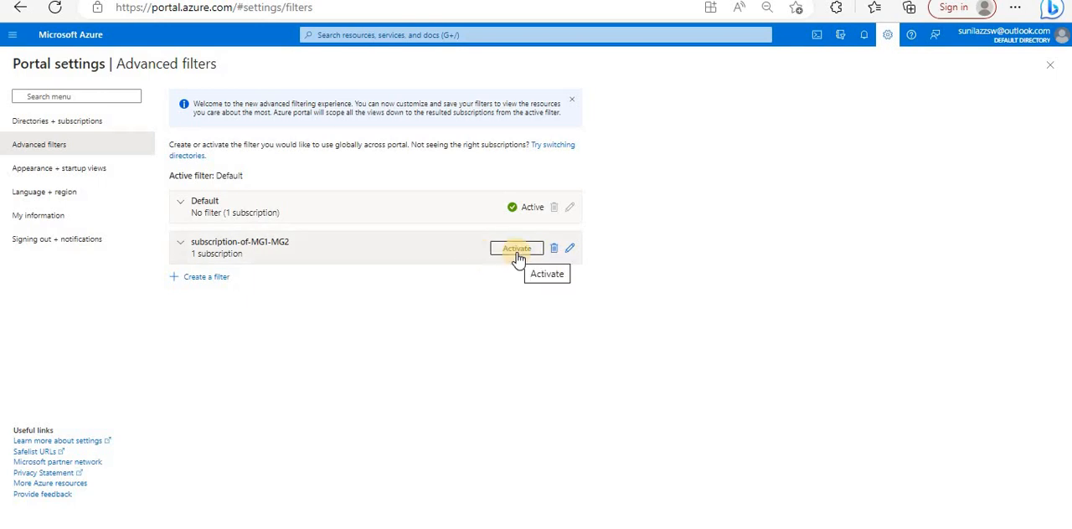
{"action": "left_click", "coordinate": [391, 35]}
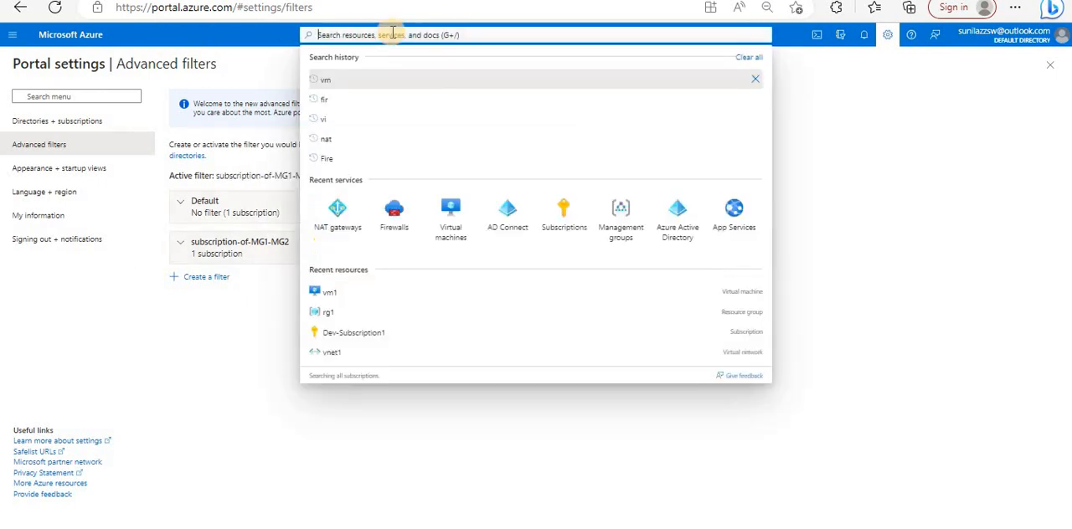
{"action": "left_click", "coordinate": [562, 217]}
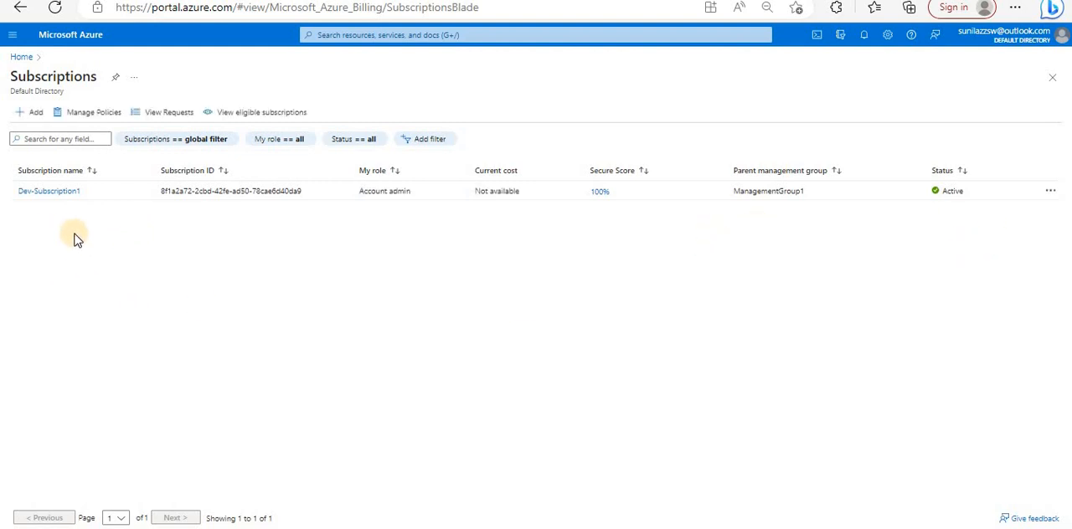
{"action": "left_click_drag", "start_coordinate": [805, 191], "coordinate": [734, 192]}
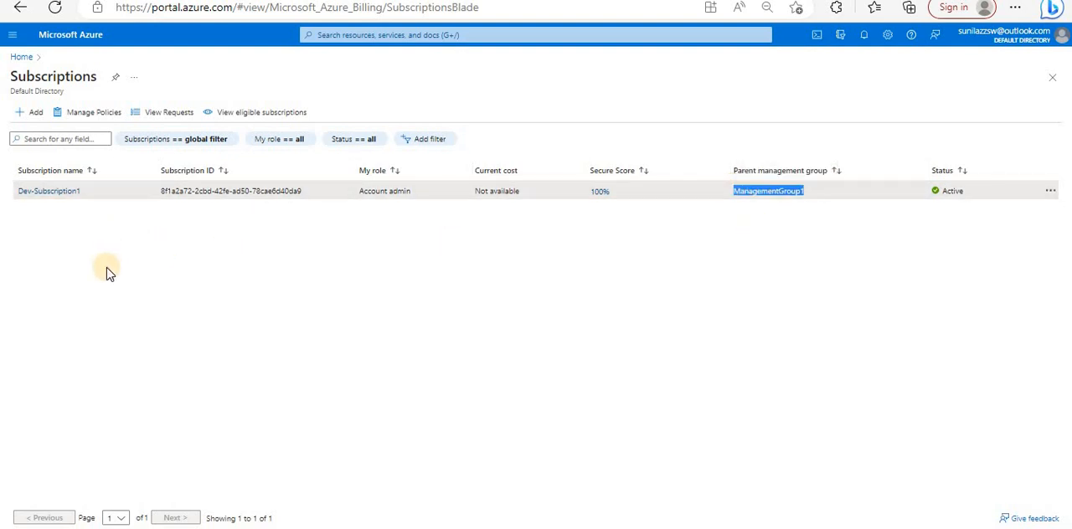
- Edit the subscription-of-MG1-MG2 filter by selecting ManagementGroup-3 in its management group value, and make the Default filter active
{"action": "left_click", "coordinate": [884, 38]}
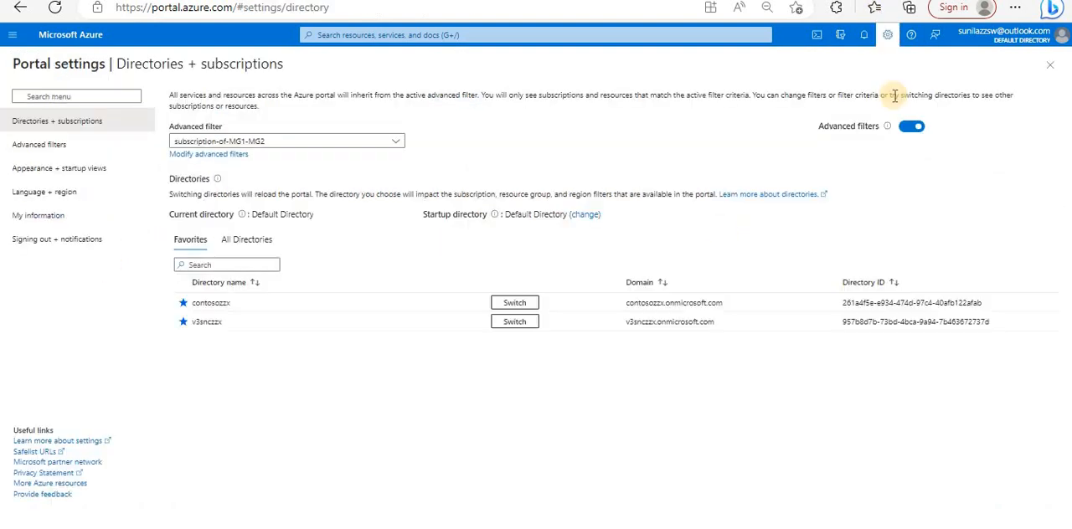
{"action": "left_click", "coordinate": [394, 143]}
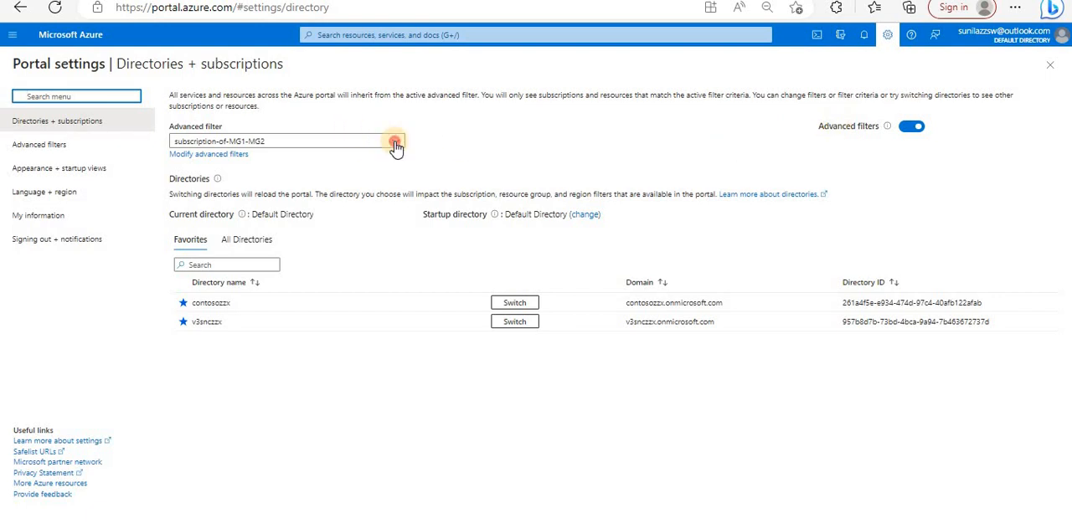
{"action": "left_click", "coordinate": [211, 155]}
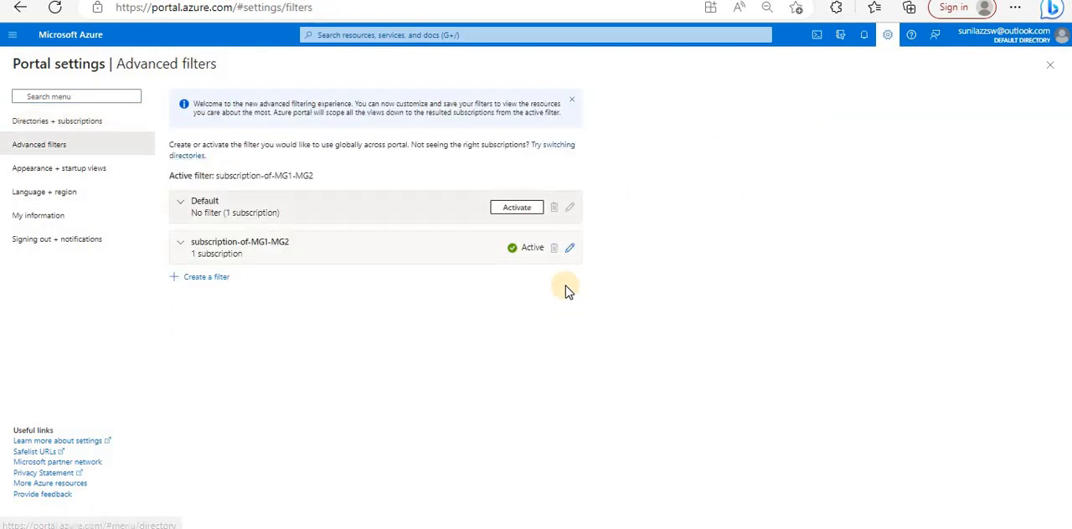
{"action": "left_click", "coordinate": [572, 250]}
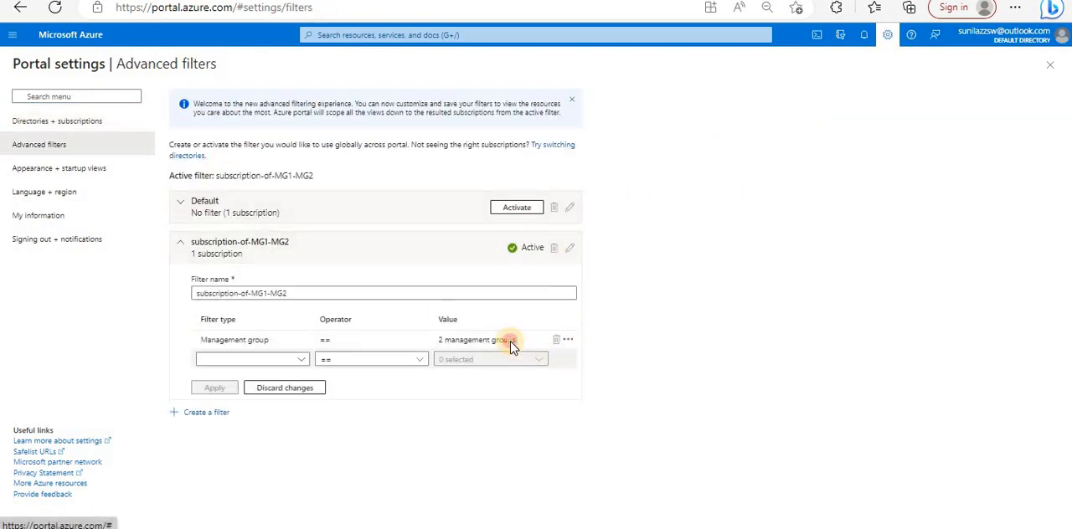
{"action": "left_click", "coordinate": [536, 346]}
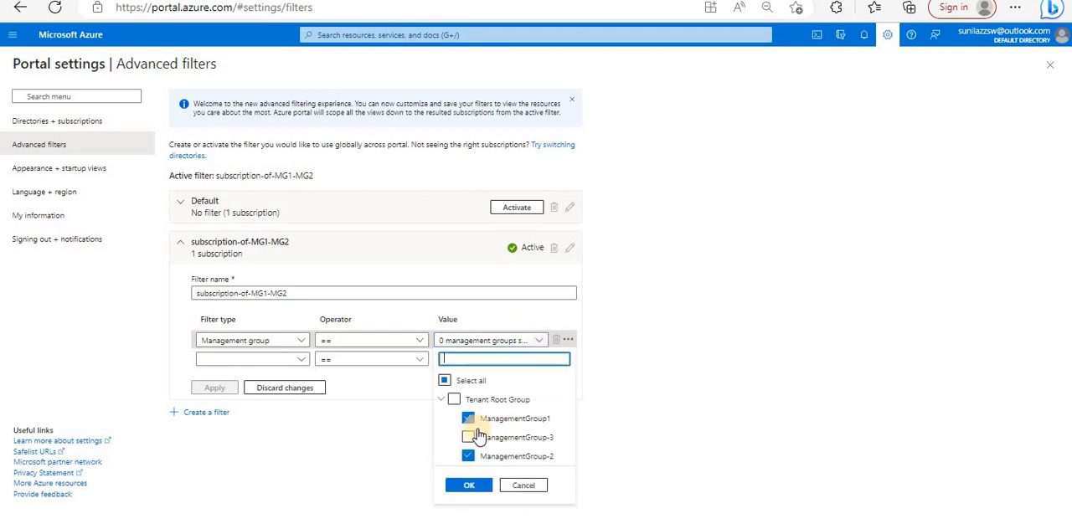
{"action": "left_click", "coordinate": [470, 438]}
{"action": "left_click", "coordinate": [468, 484]}
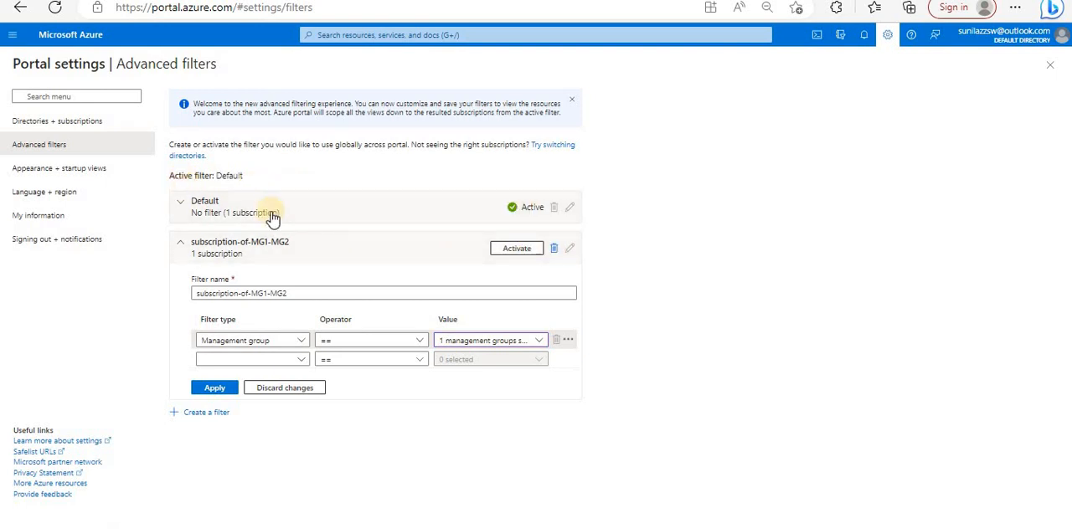
- Delete the subscription-of-MG1-MG2 filter, confirm the deletion and return to the Directories + subscriptions settings
{"action": "left_click", "coordinate": [556, 249]}
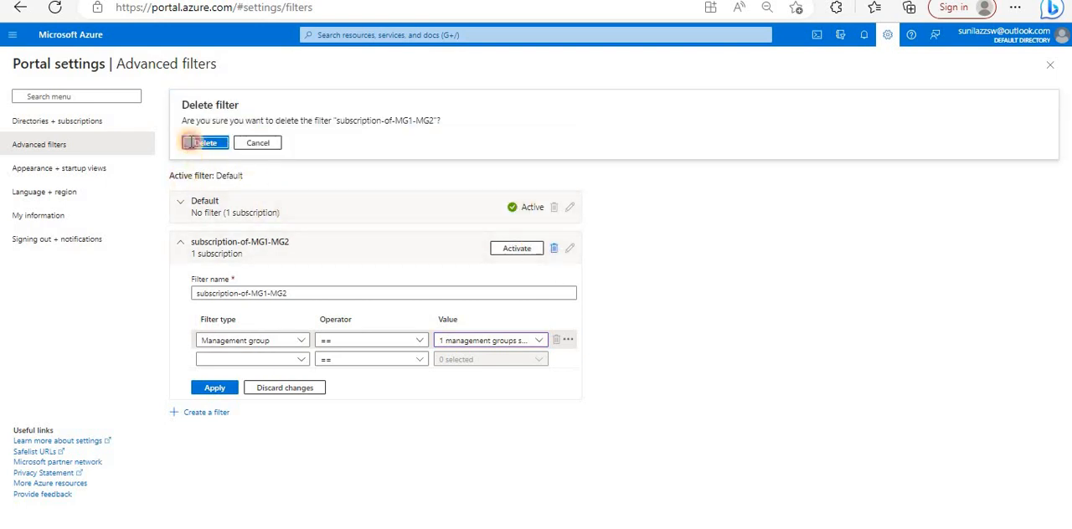
{"action": "left_click", "coordinate": [193, 151]}
{"action": "left_click", "coordinate": [887, 37]}
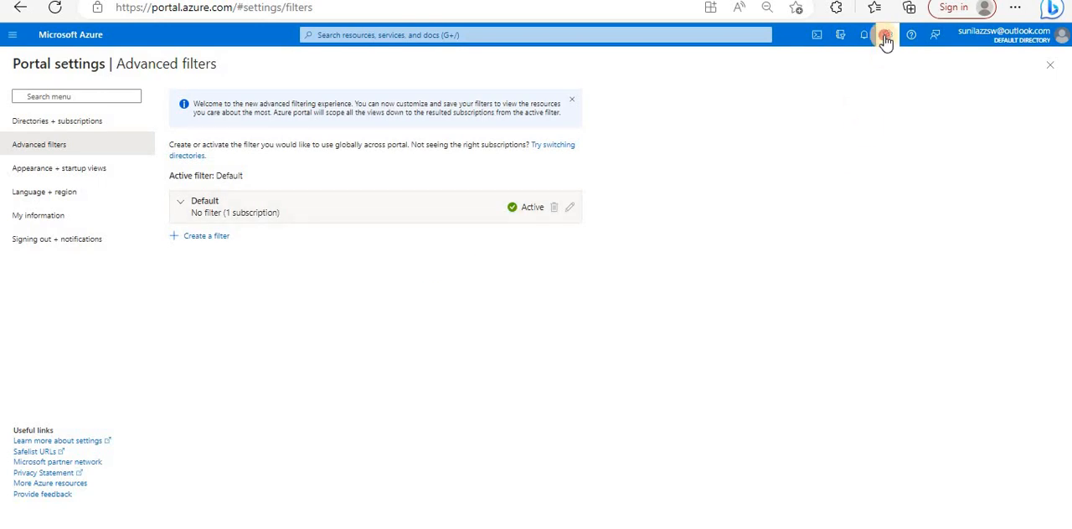
{"action": "left_click", "coordinate": [887, 34]}
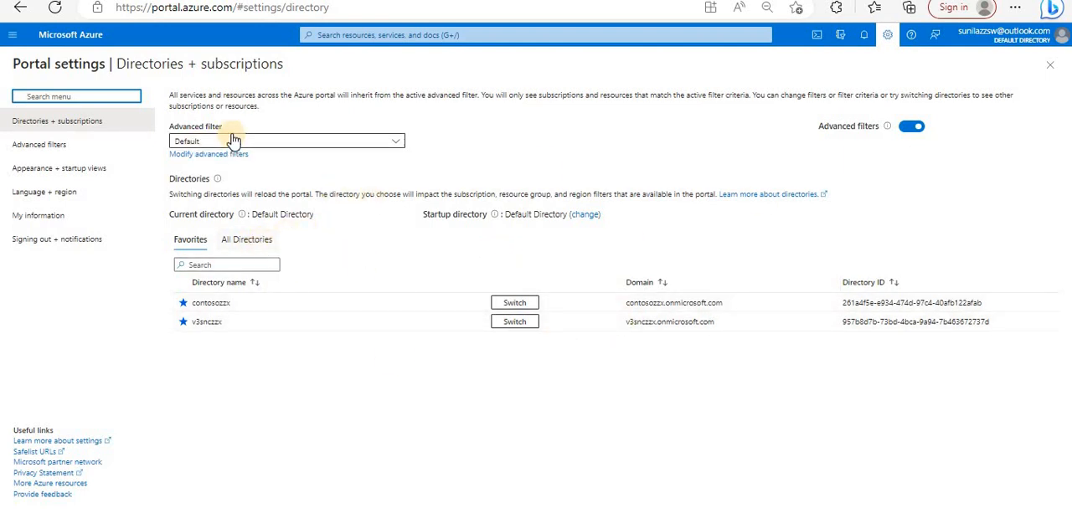
- In the Appearance + startup views settings, view the flyout portal menu, set the menu behavior to Docked and apply the change
{"action": "left_click", "coordinate": [69, 170]}
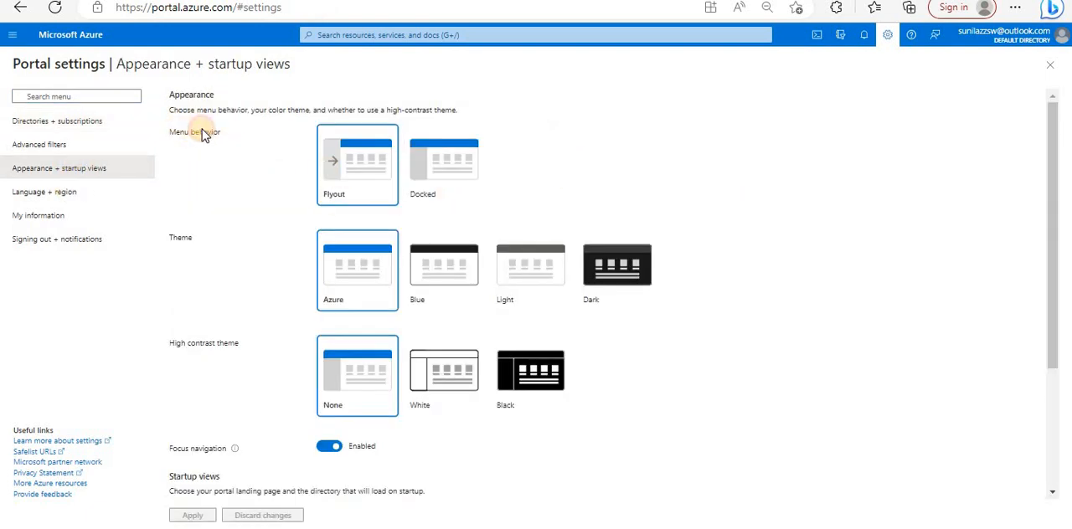
{"action": "left_click_drag", "start_coordinate": [203, 132], "coordinate": [58, 110]}
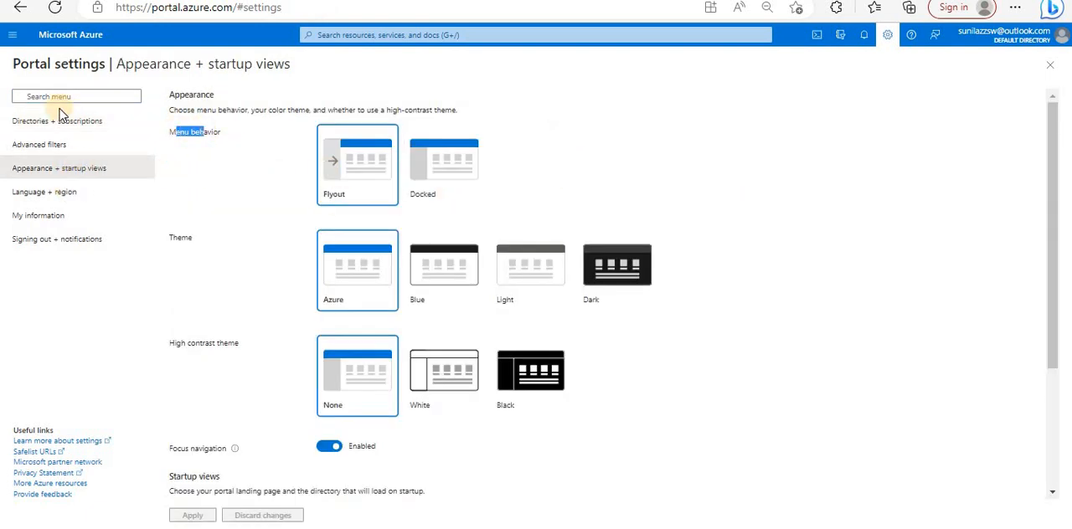
{"action": "left_click", "coordinate": [15, 42]}
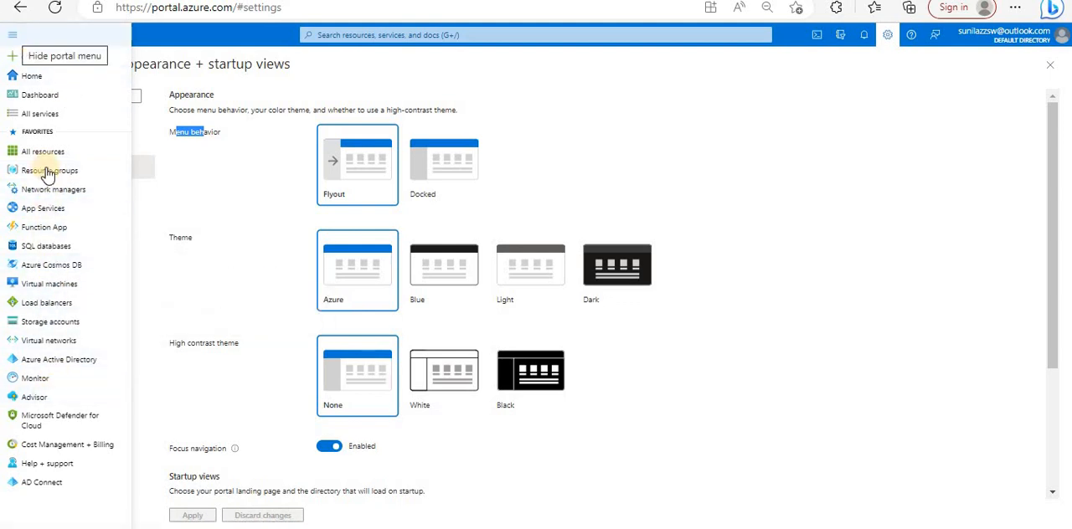
{"action": "left_click", "coordinate": [458, 161]}
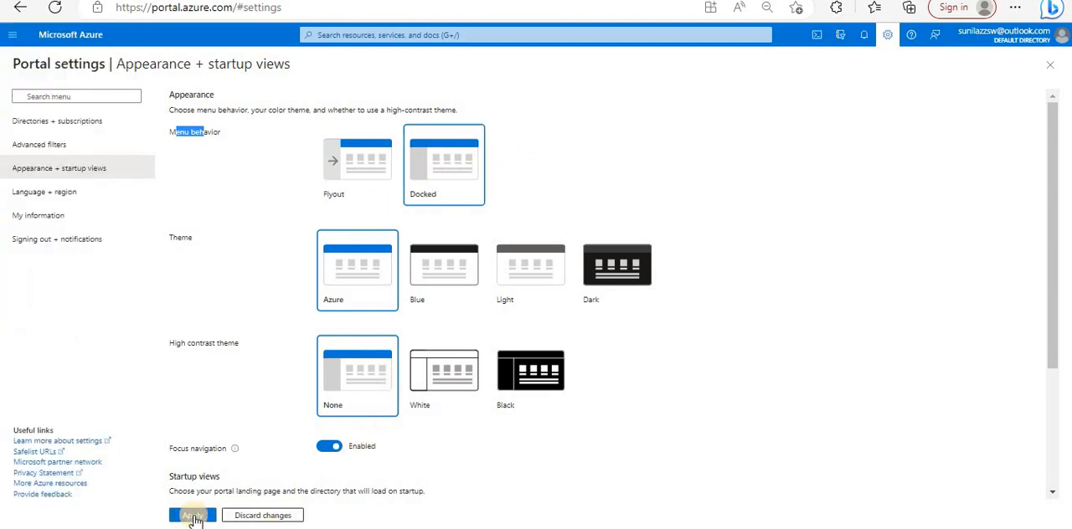
{"action": "left_click", "coordinate": [192, 515]}
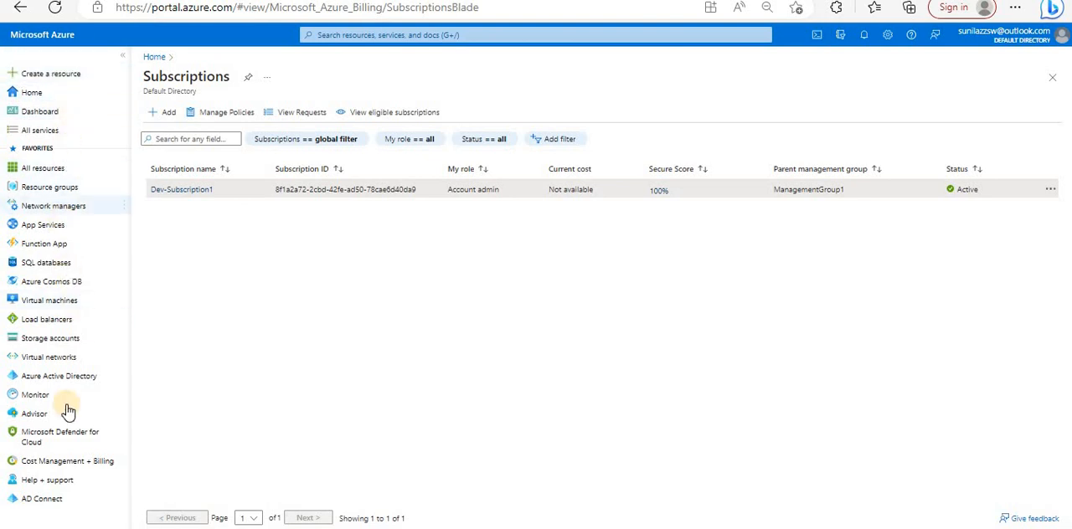
- In the Appearance + startup views settings, set the menu behavior to Flyout, apply it and open the portal menu
{"action": "left_click", "coordinate": [886, 36]}
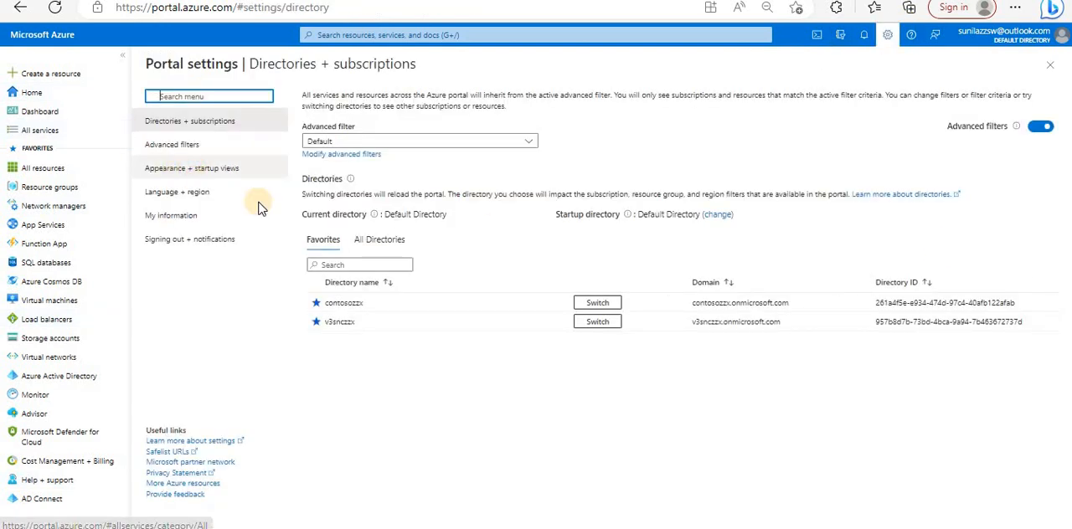
{"action": "left_click_drag", "start_coordinate": [186, 168], "coordinate": [177, 168]}
{"action": "left_click", "coordinate": [499, 173]}
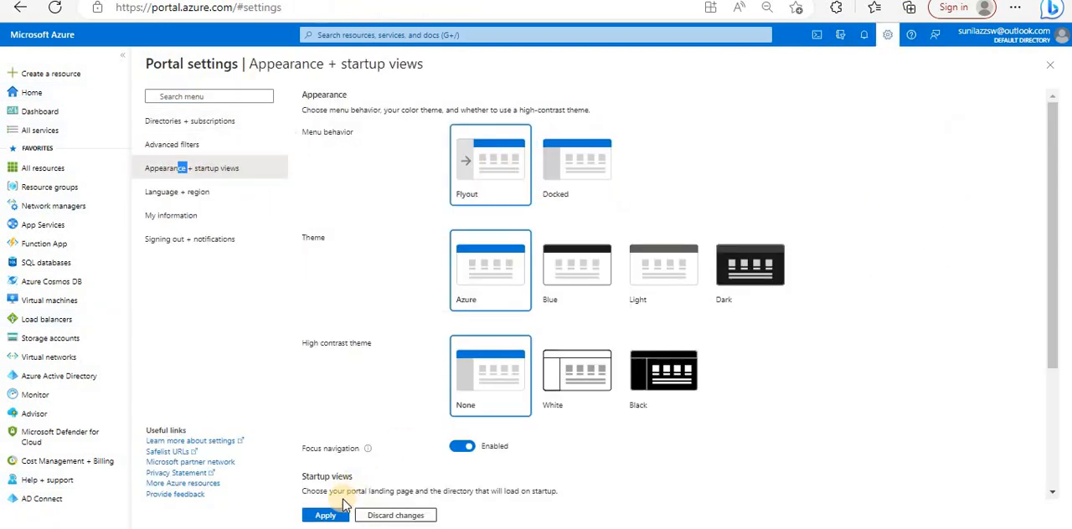
{"action": "left_click", "coordinate": [328, 515]}
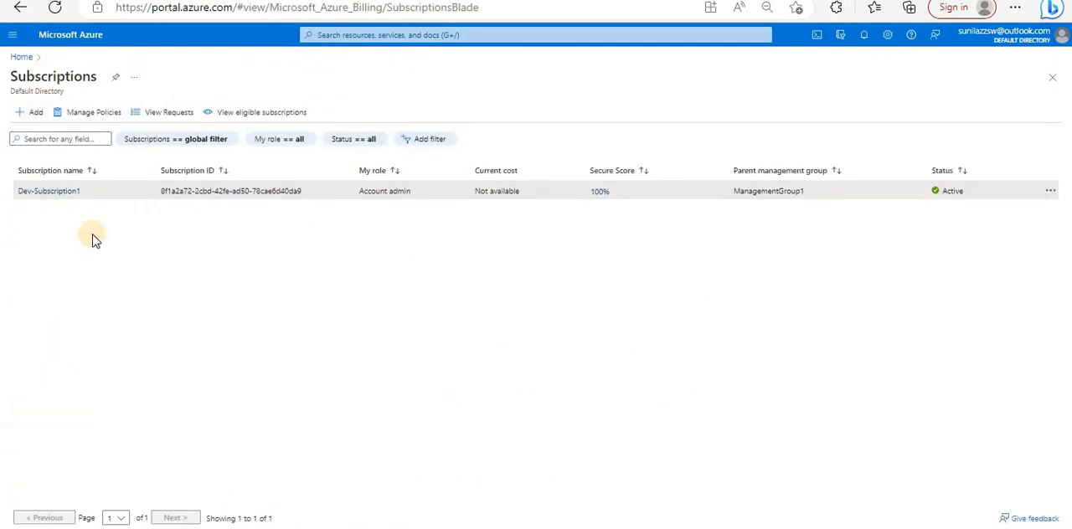
{"action": "left_click", "coordinate": [15, 38]}
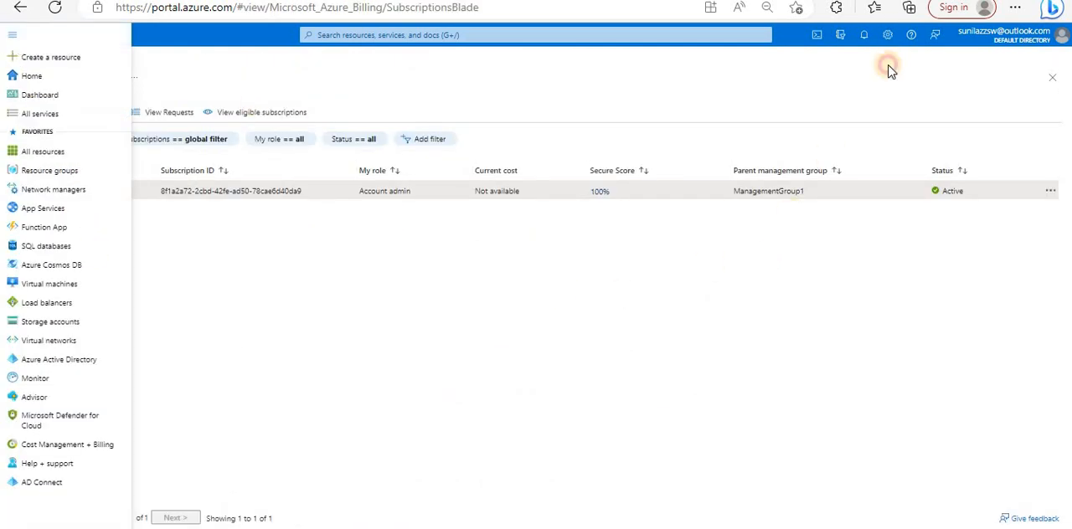
- Set the portal's menu behavior back to Docked in the Appearance + startup views settings and apply the change
{"action": "left_click", "coordinate": [887, 35]}
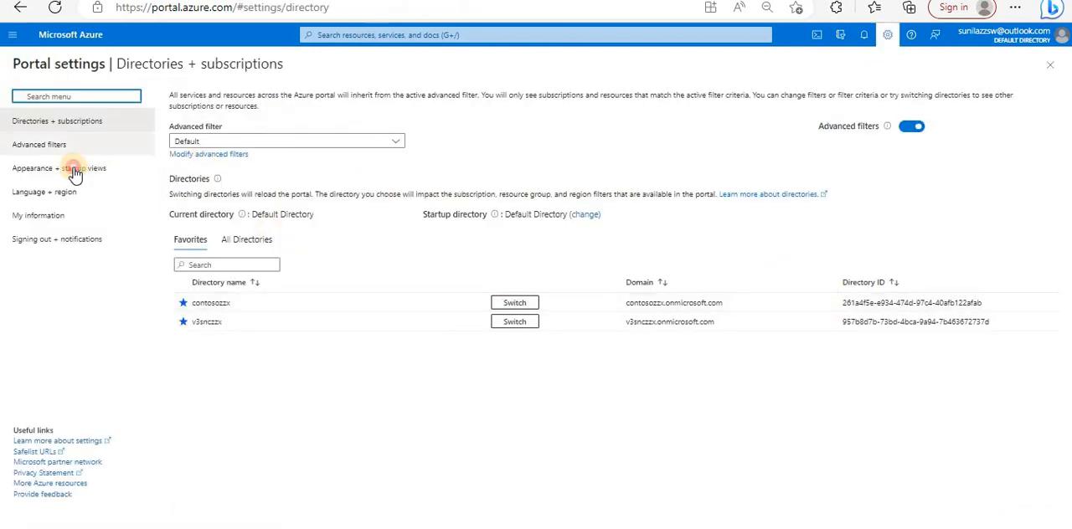
{"action": "left_click", "coordinate": [72, 168]}
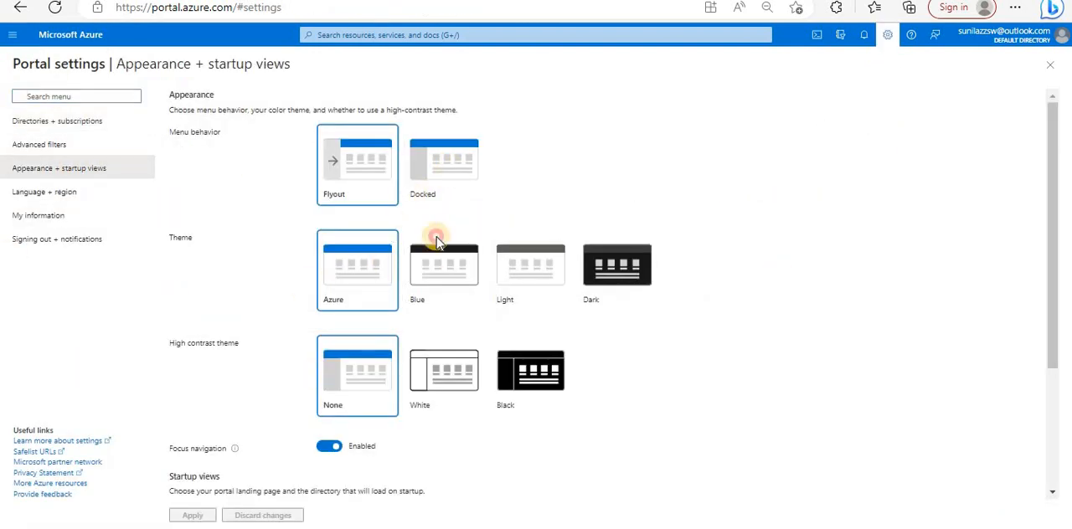
{"action": "left_click", "coordinate": [444, 163]}
{"action": "left_click", "coordinate": [193, 516]}
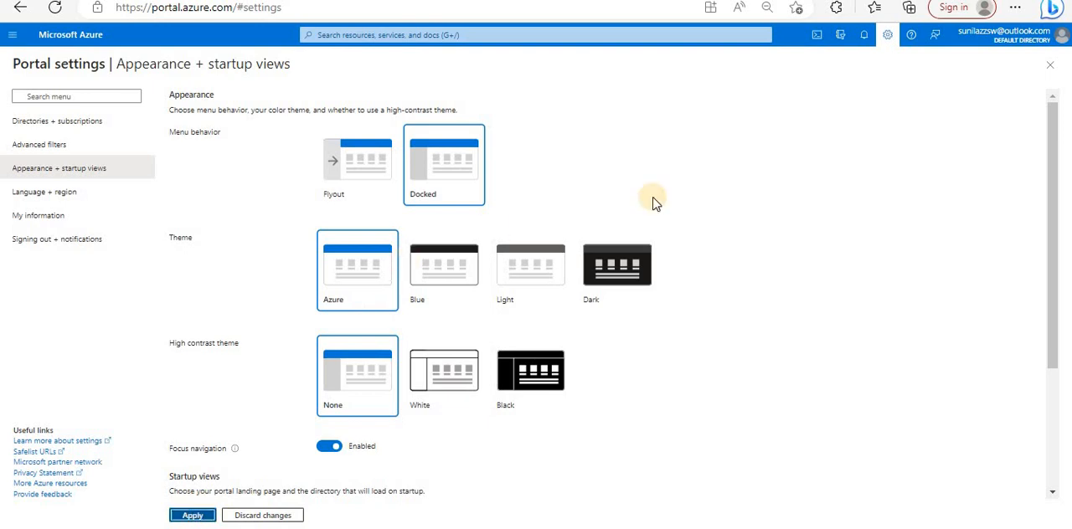
- In the Appearance + startup views settings, try the Blue, Light and Dark themes and reapply the Azure theme
{"action": "left_click", "coordinate": [889, 38]}
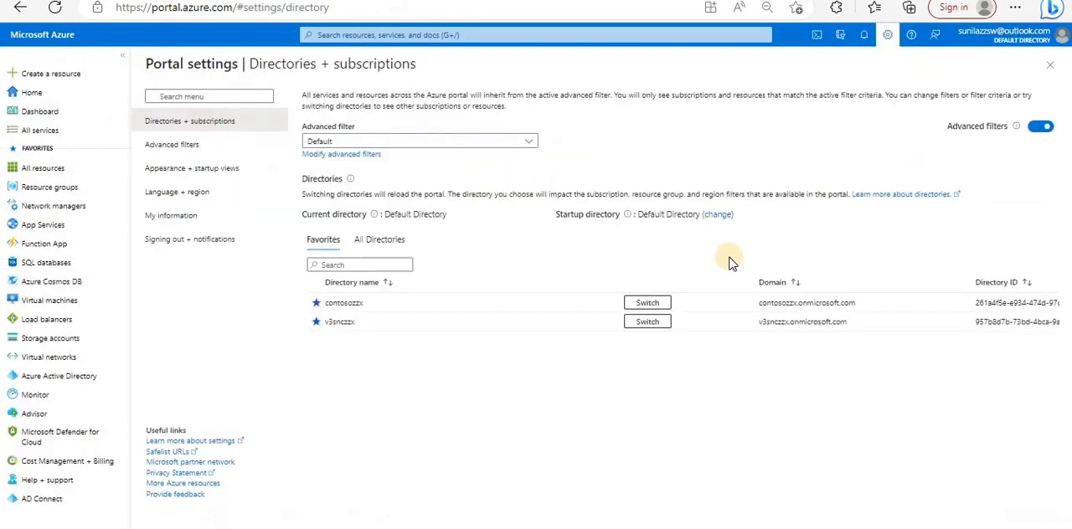
{"action": "left_click", "coordinate": [180, 169]}
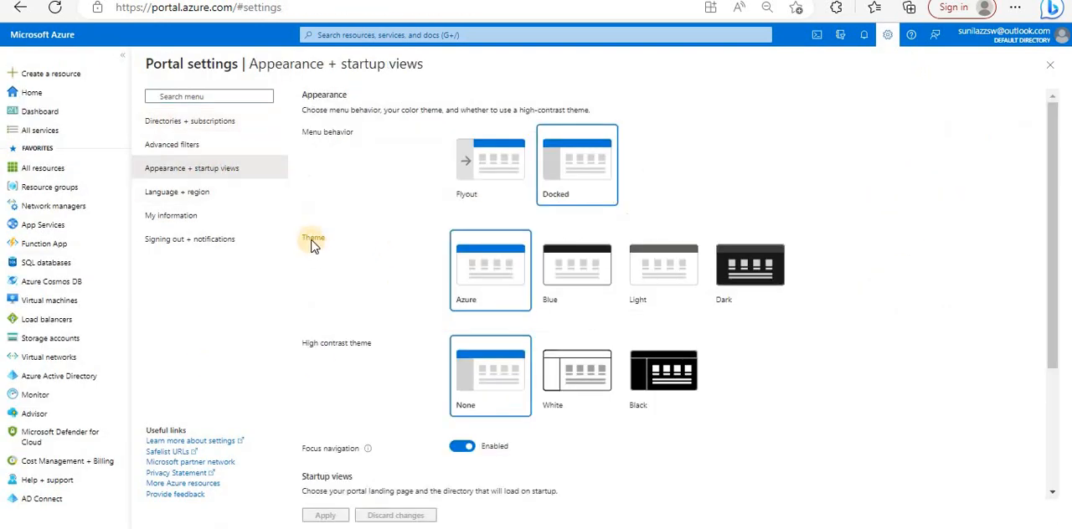
{"action": "left_click", "coordinate": [567, 289]}
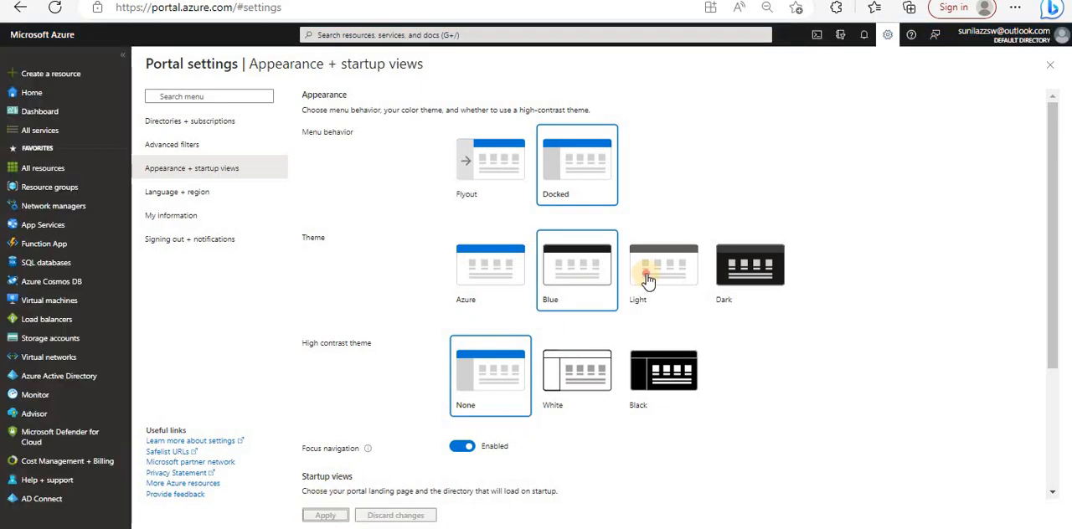
{"action": "left_click", "coordinate": [646, 270]}
{"action": "left_click", "coordinate": [325, 515]}
{"action": "left_click", "coordinate": [758, 285]}
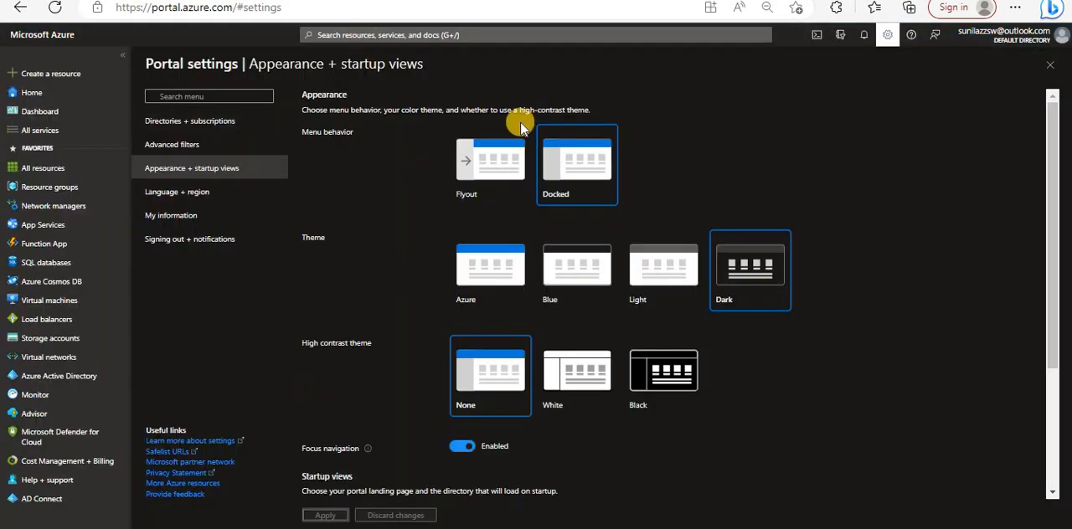
{"action": "left_click", "coordinate": [488, 266]}
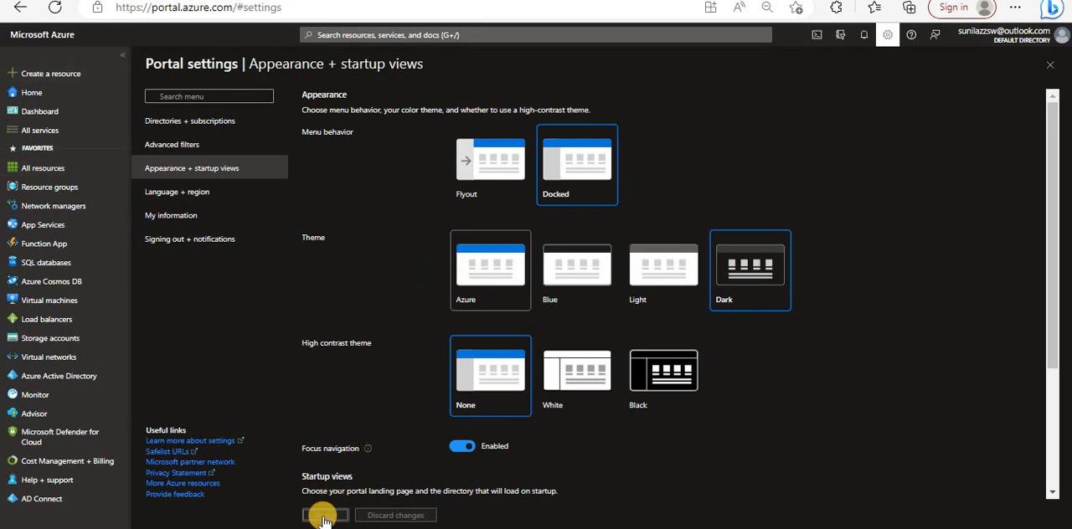
{"action": "left_click", "coordinate": [323, 516]}
- Try the White and Black high contrast themes and set the high contrast theme back to None
{"action": "left_click", "coordinate": [586, 371]}
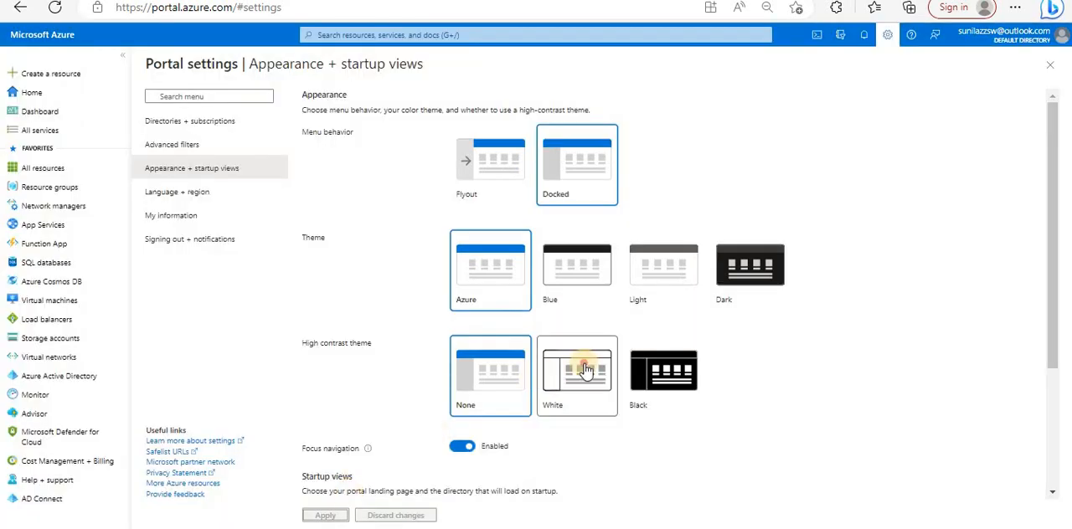
{"action": "left_click", "coordinate": [647, 385]}
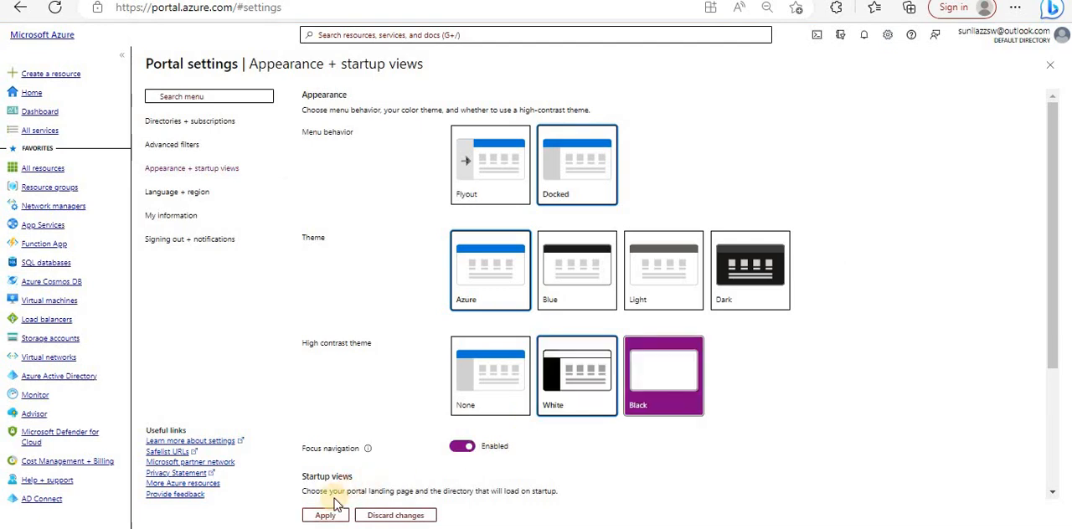
{"action": "left_click", "coordinate": [325, 515]}
{"action": "left_click", "coordinate": [479, 394]}
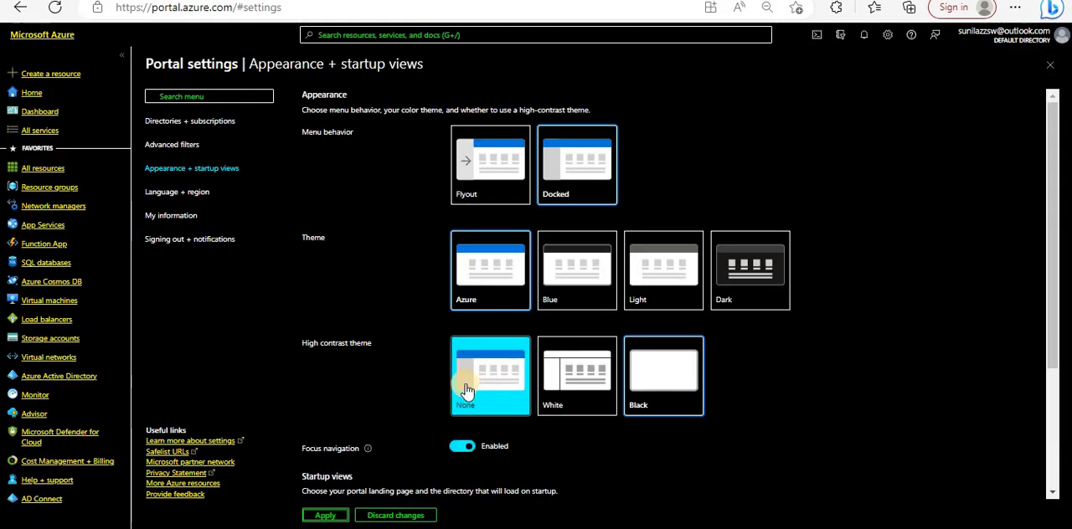
{"action": "left_click", "coordinate": [325, 515]}
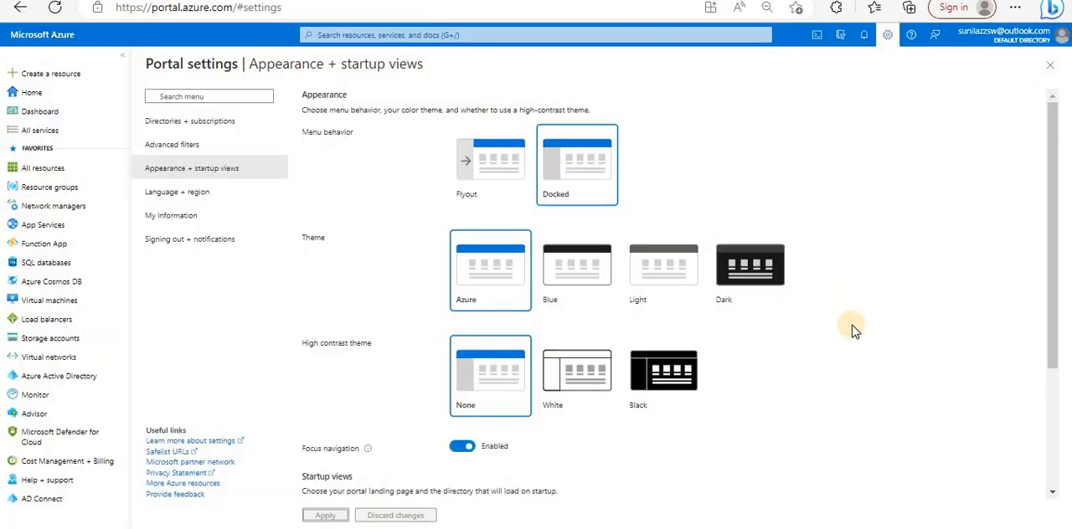
- Review the Focus navigation setting in the Appearance + startup views settings
{"action": "scroll", "coordinate": [852, 324], "scroll_direction": "down", "scroll_amount": 2}
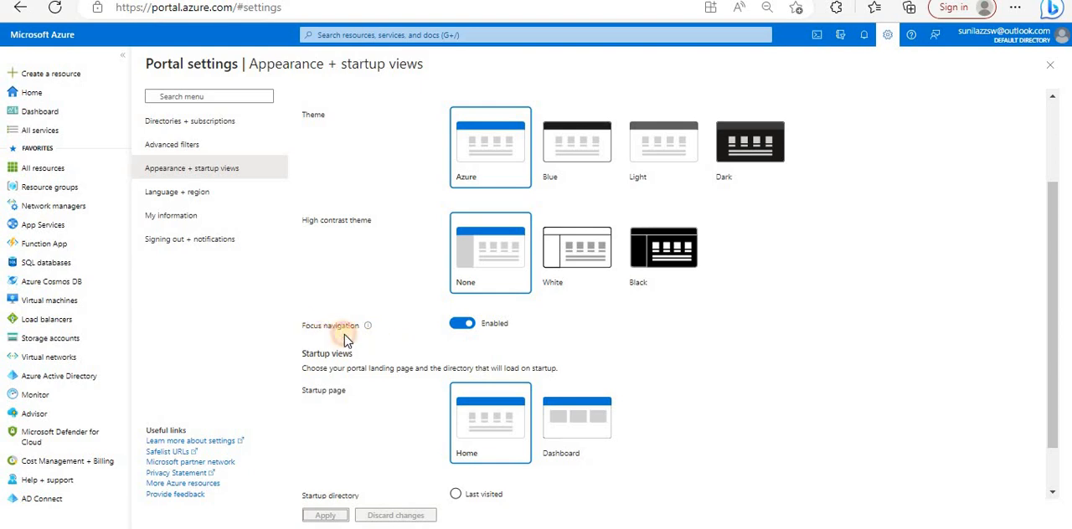
{"action": "left_click_drag", "start_coordinate": [344, 334], "coordinate": [487, 328]}
{"action": "left_click", "coordinate": [641, 327]}
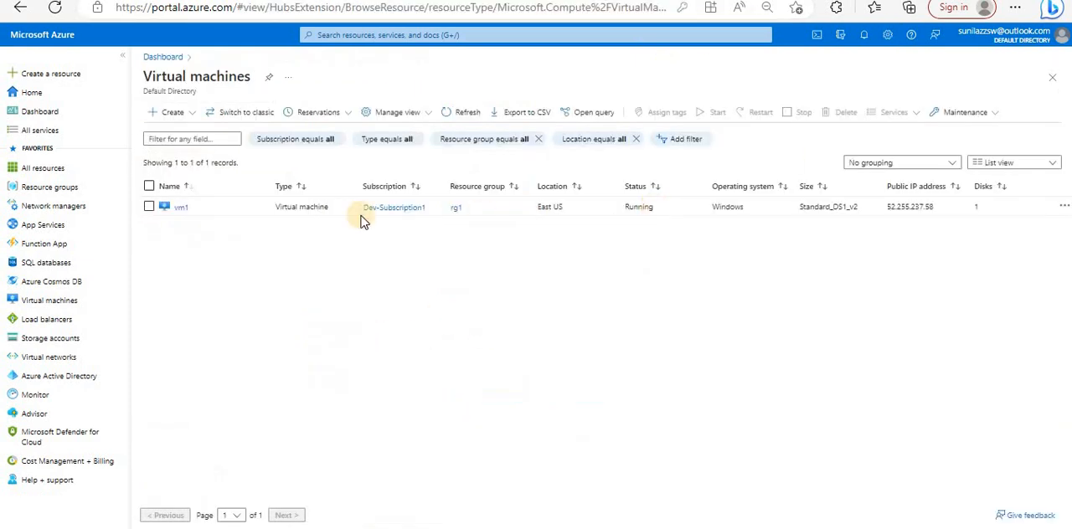
- Start creating a virtual machine from the Virtual machines list and look through the form's Basics fields
{"action": "left_click", "coordinate": [167, 113]}
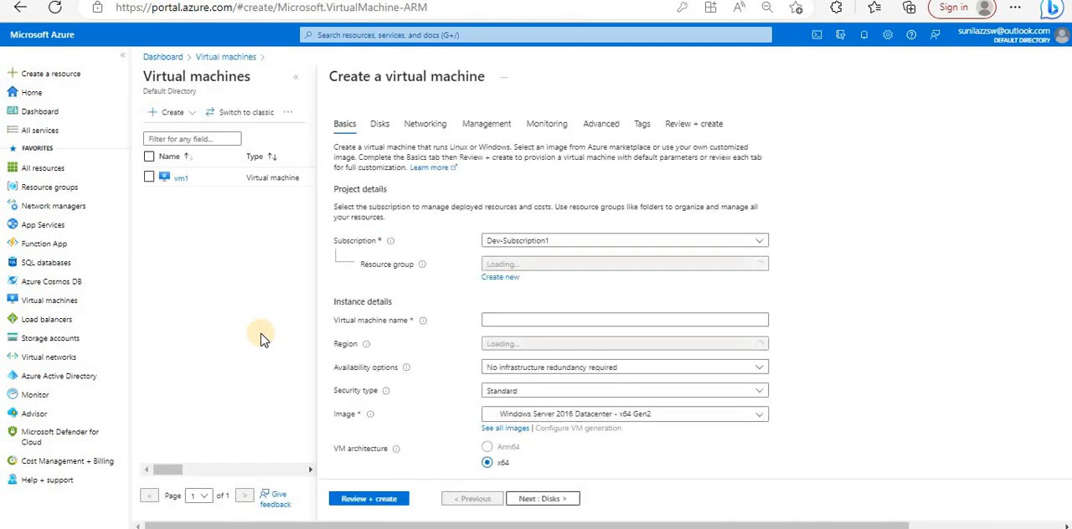
{"action": "scroll", "coordinate": [578, 123], "scroll_direction": "down", "scroll_amount": 1}
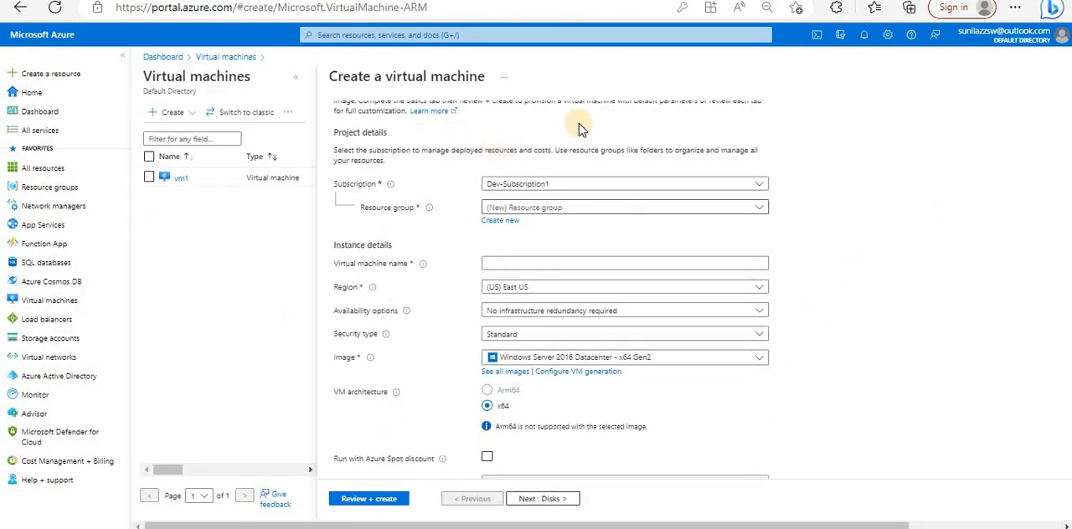
{"action": "scroll", "coordinate": [651, 220], "scroll_direction": "down", "scroll_amount": 4}
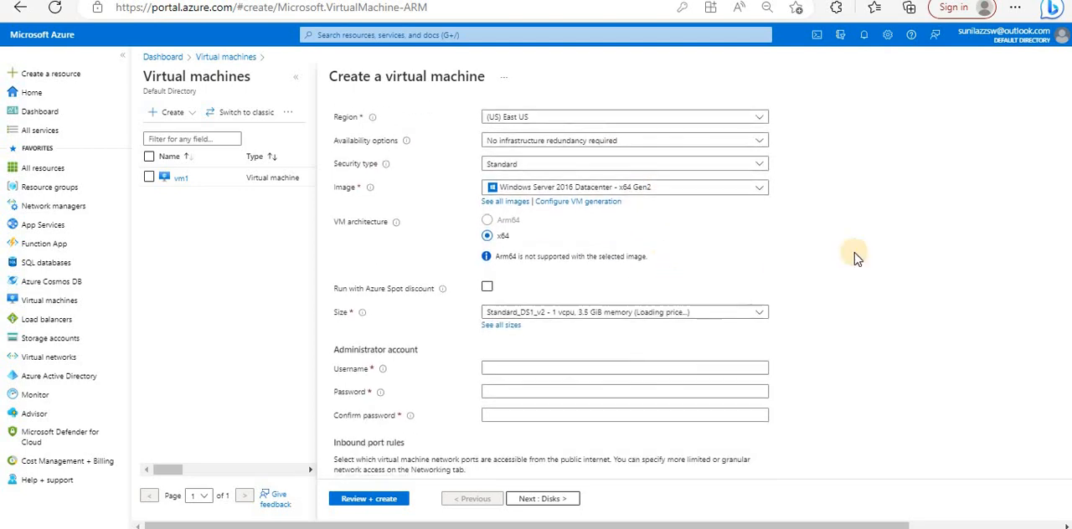
{"action": "scroll", "coordinate": [929, 335], "scroll_direction": "down", "scroll_amount": 3}
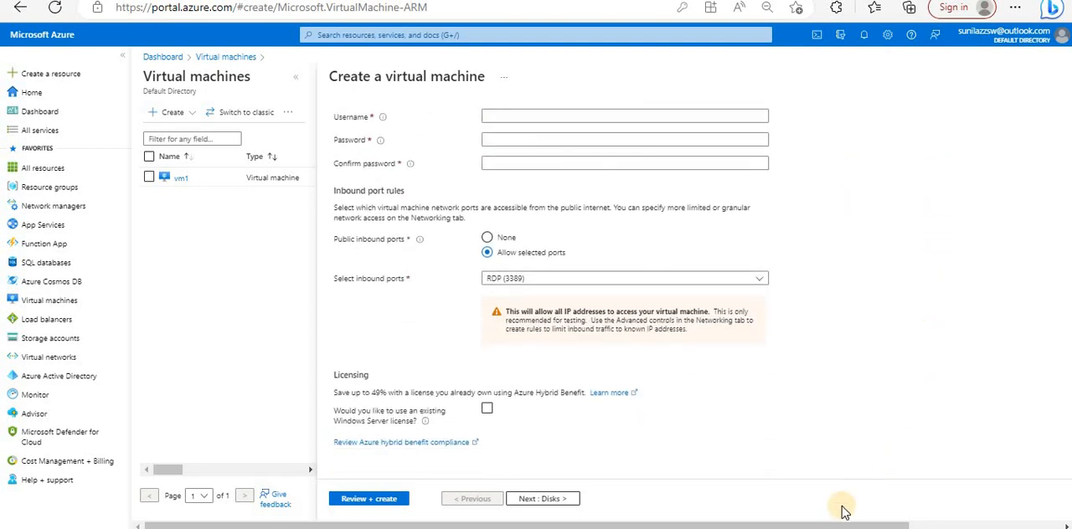
{"action": "scroll", "coordinate": [935, 279], "scroll_direction": "up", "scroll_amount": 7}
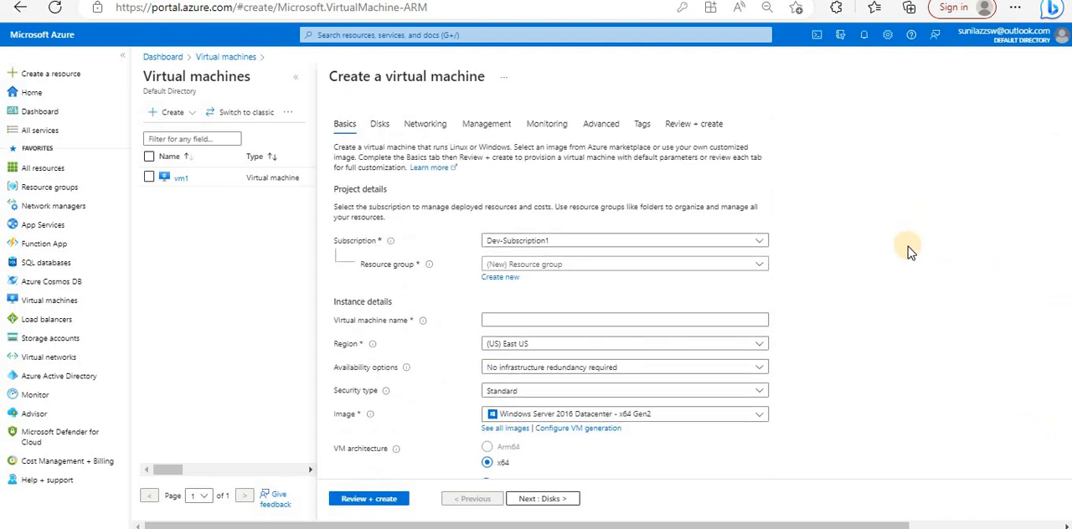
{"action": "scroll", "coordinate": [908, 247], "scroll_direction": "down", "scroll_amount": 4}
{"action": "scroll", "coordinate": [908, 246], "scroll_direction": "up", "scroll_amount": 4}
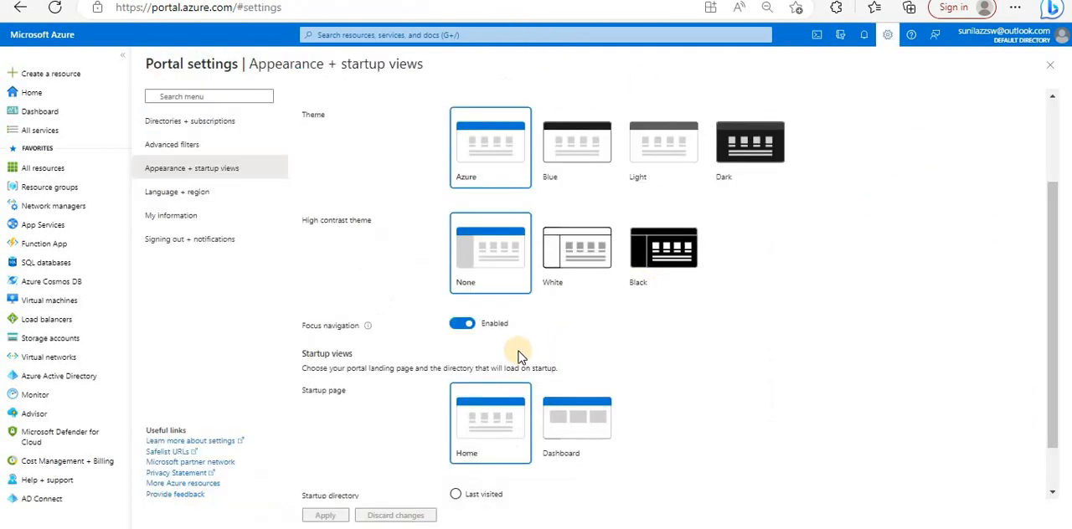
- Toggle the Focus navigation setting and reload the Create a virtual machine page
{"action": "left_click", "coordinate": [462, 327]}
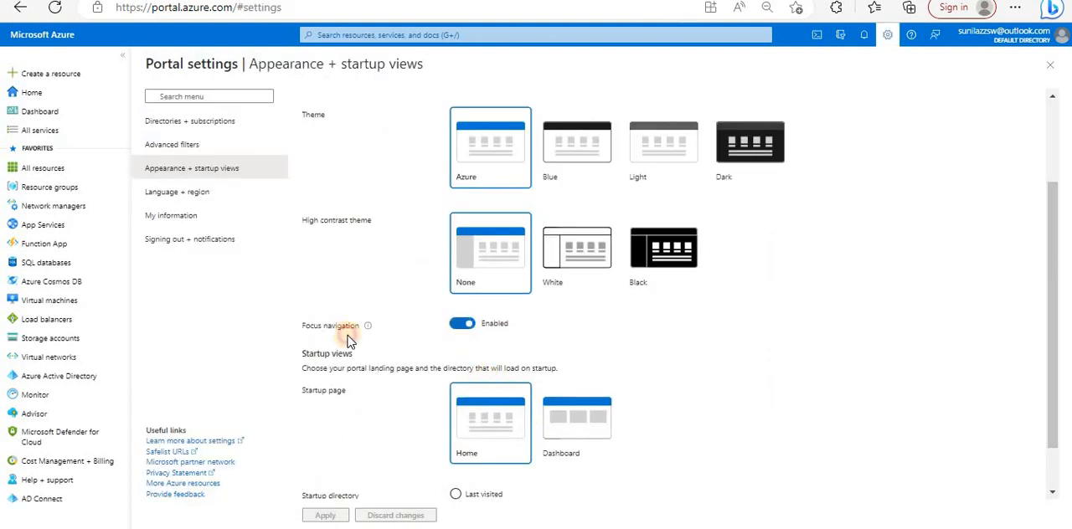
{"action": "left_click", "coordinate": [349, 331]}
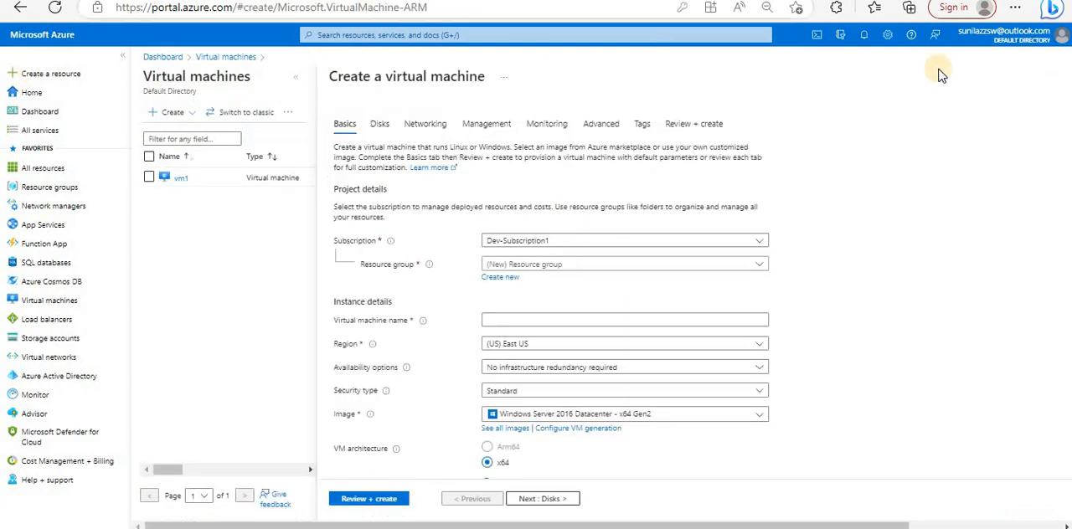
{"action": "left_click", "coordinate": [55, 10]}
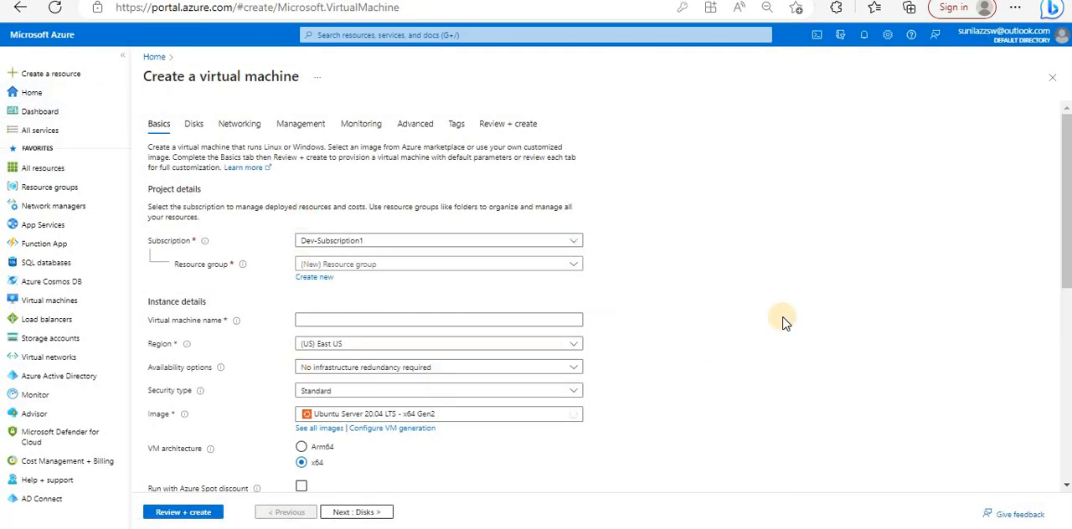
- Close the Create a virtual machine form and discard its unsaved edits
{"action": "left_click_drag", "start_coordinate": [1066, 205], "coordinate": [1051, 72]}
{"action": "left_click", "coordinate": [1052, 77]}
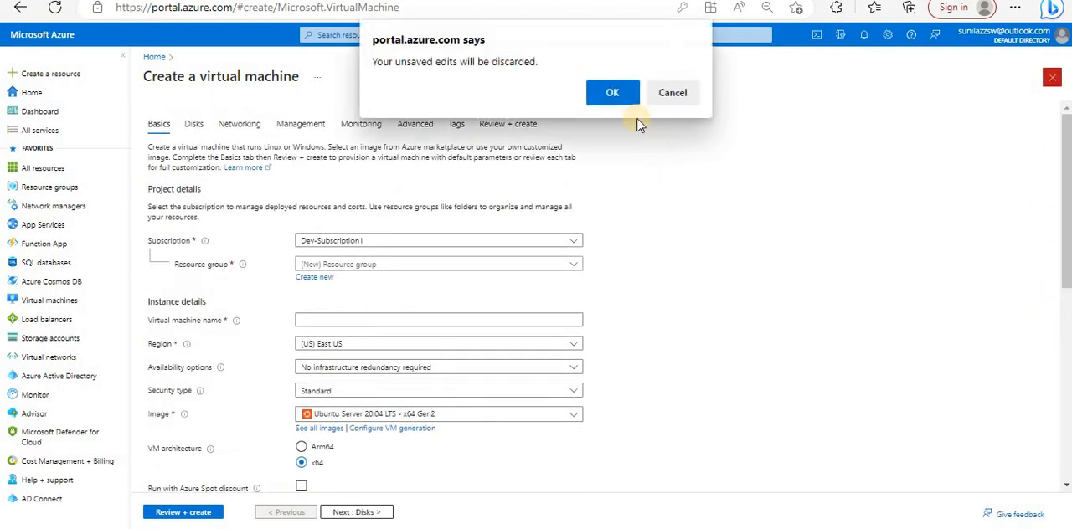
{"action": "left_click", "coordinate": [612, 94]}
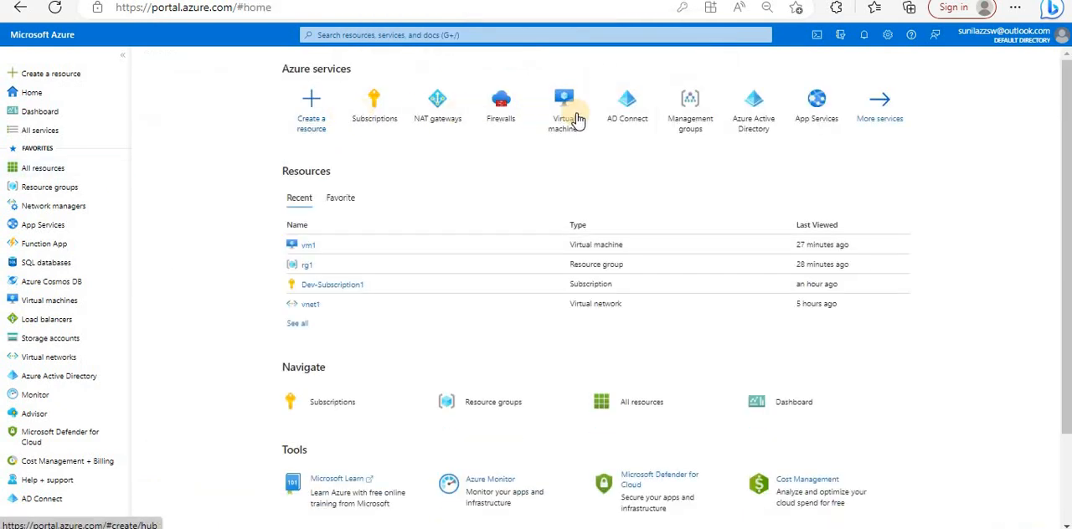
- Open a new Create a virtual machine form from the Virtual machines list and examine how its Basics page is laid out
{"action": "left_click", "coordinate": [572, 116]}
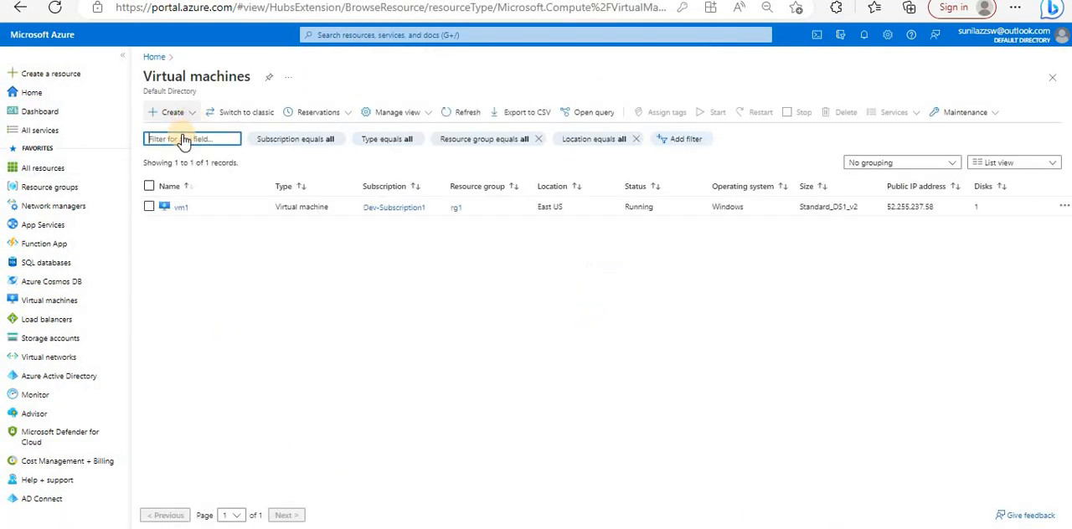
{"action": "left_click", "coordinate": [172, 112]}
{"action": "scroll", "coordinate": [779, 287], "scroll_direction": "down", "scroll_amount": 3}
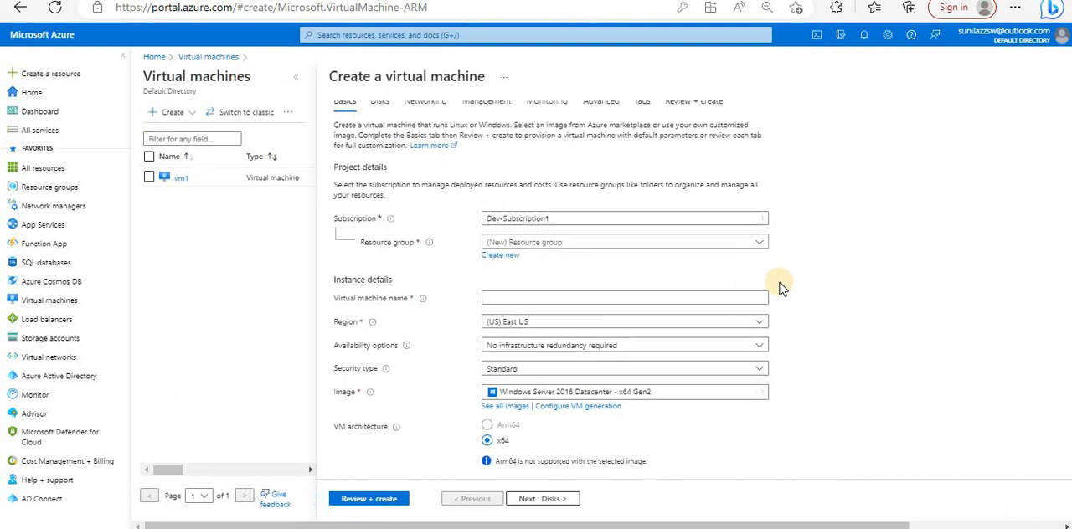
{"action": "left_click_drag", "start_coordinate": [698, 525], "coordinate": [837, 378]}
{"action": "scroll", "coordinate": [840, 384], "scroll_direction": "up", "scroll_amount": 4}
{"action": "scroll", "coordinate": [848, 387], "scroll_direction": "down", "scroll_amount": 2}
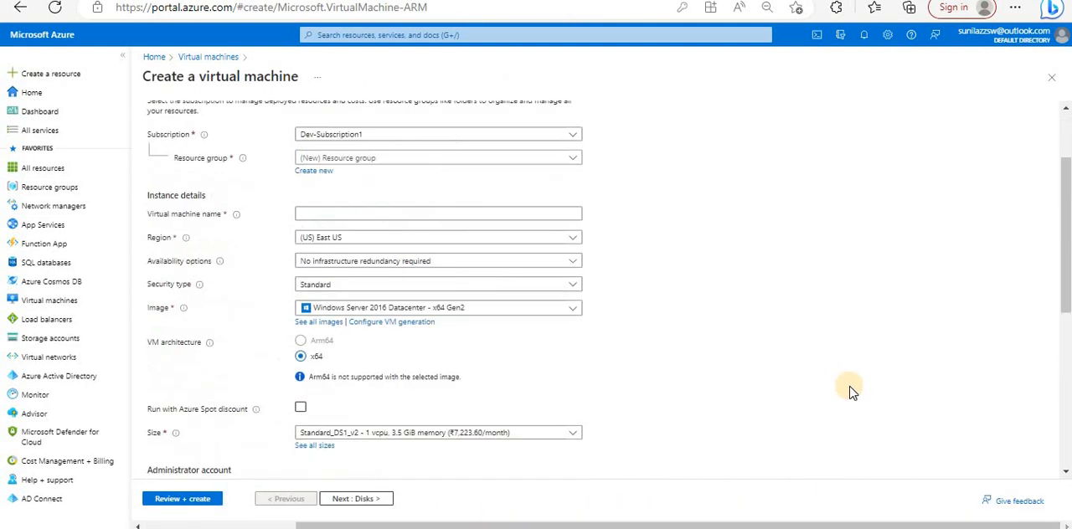
{"action": "scroll", "coordinate": [849, 388], "scroll_direction": "up", "scroll_amount": 2}
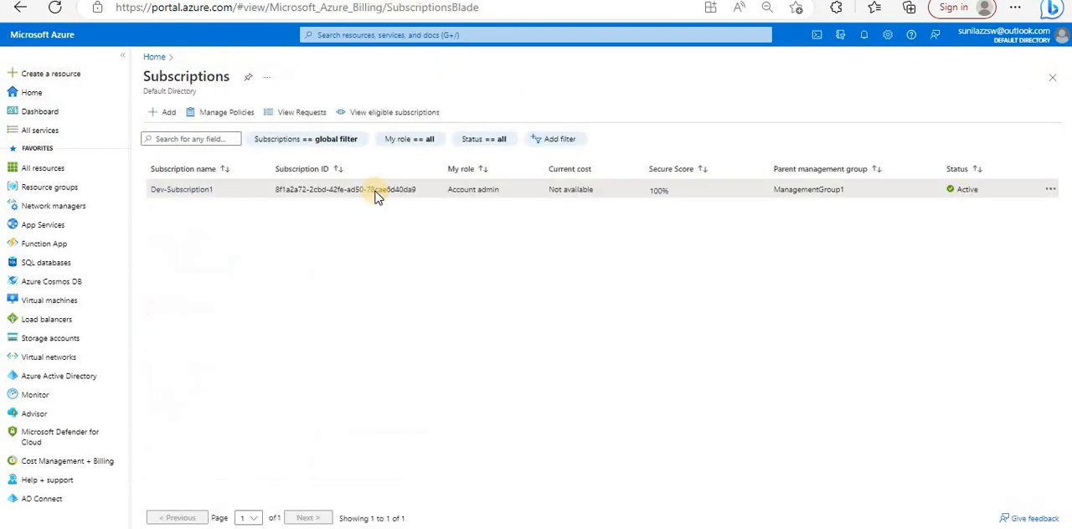
- Return to the Appearance + startup views settings and toggle Focus navigation again
{"action": "left_click", "coordinate": [886, 37]}
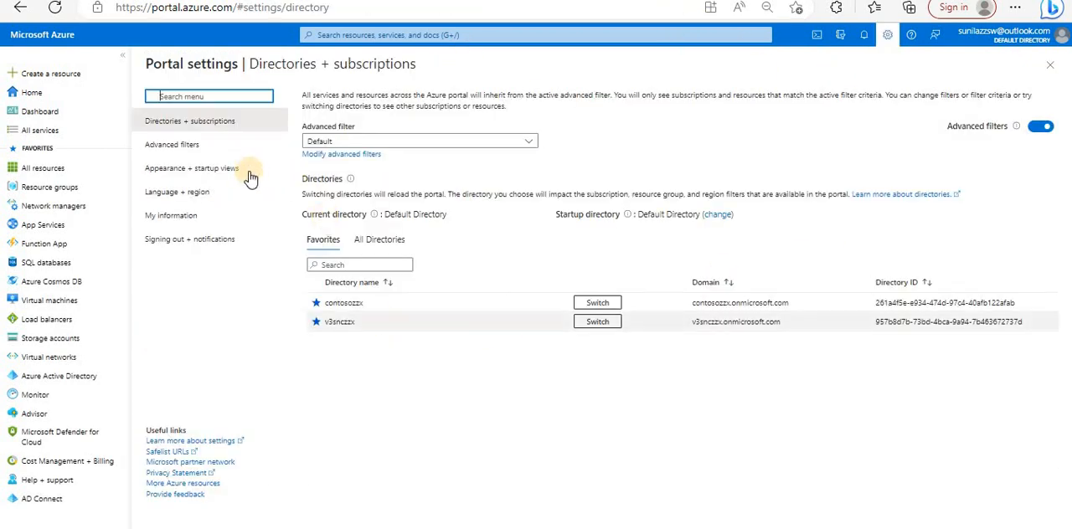
{"action": "left_click", "coordinate": [204, 172]}
{"action": "left_click", "coordinate": [459, 324]}
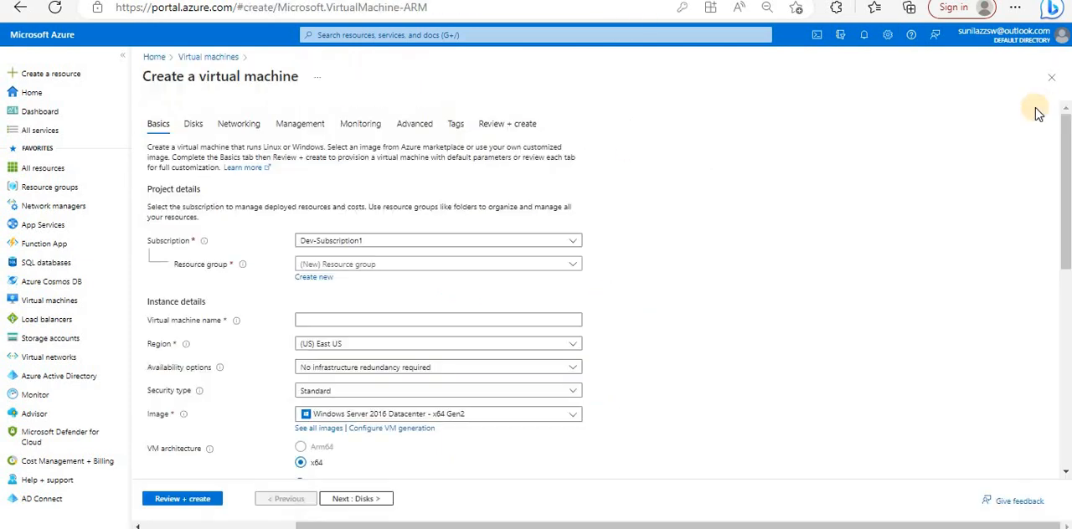
- Close the current form, refresh the Virtual machines list, and open a new Create a virtual machine form to examine its Basics page
{"action": "left_click", "coordinate": [1054, 82]}
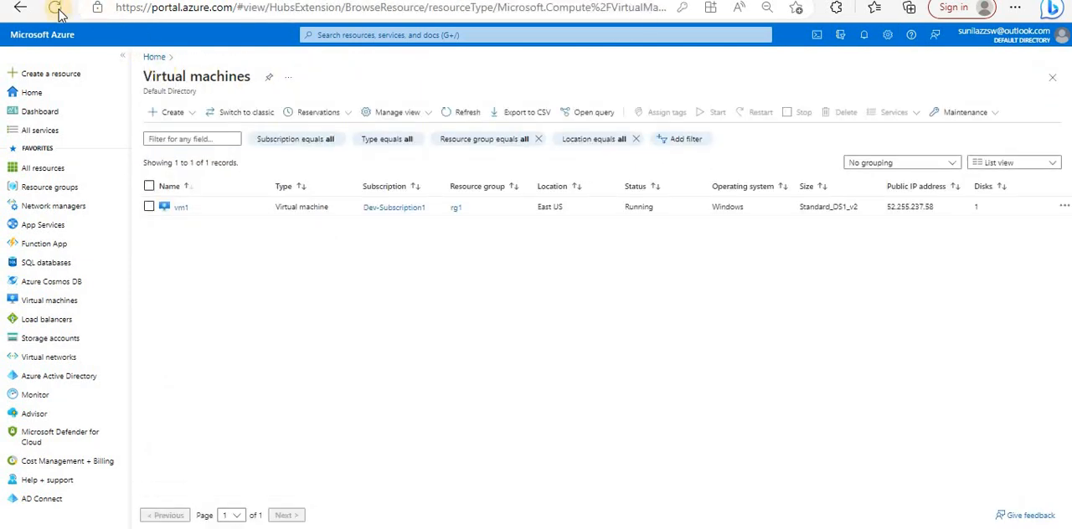
{"action": "left_click", "coordinate": [56, 8]}
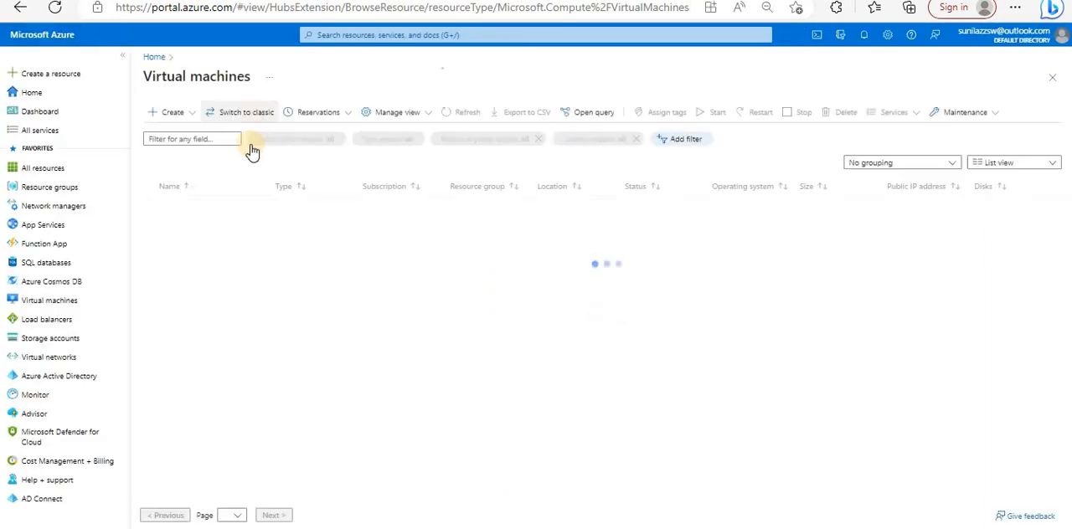
{"action": "left_click", "coordinate": [174, 116]}
{"action": "left_click", "coordinate": [662, 307]}
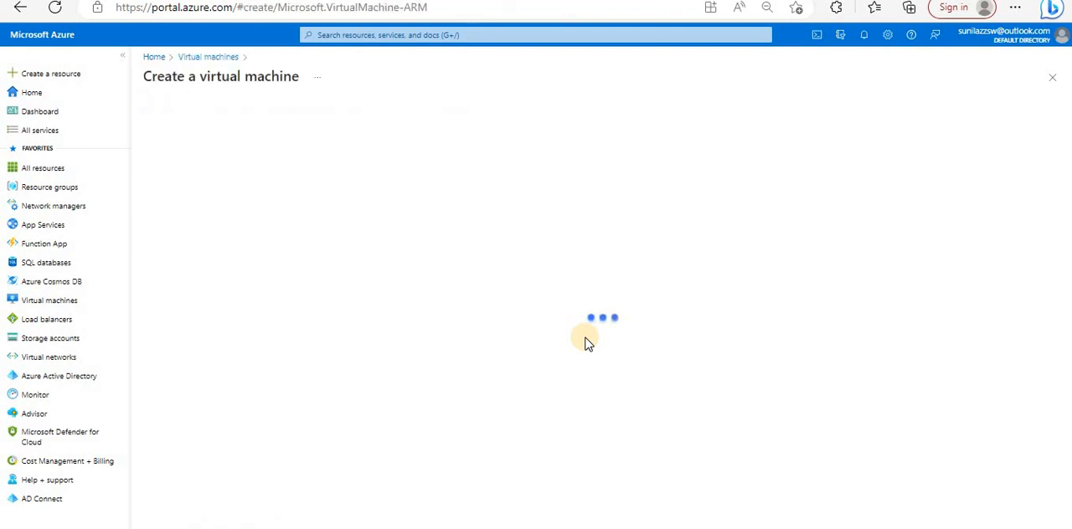
{"action": "scroll", "coordinate": [581, 243], "scroll_direction": "down", "scroll_amount": 3}
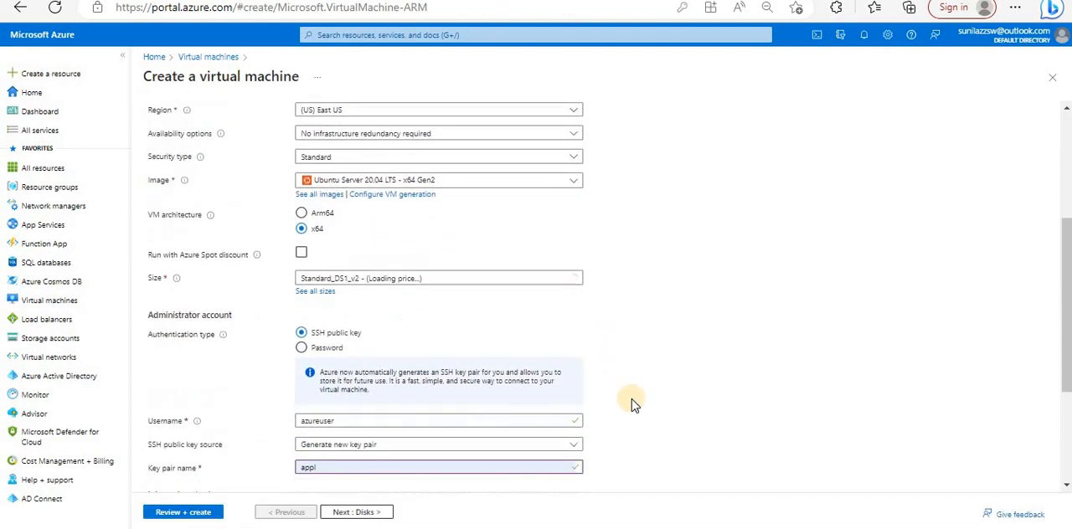
{"action": "scroll", "coordinate": [634, 405], "scroll_direction": "down", "scroll_amount": 2}
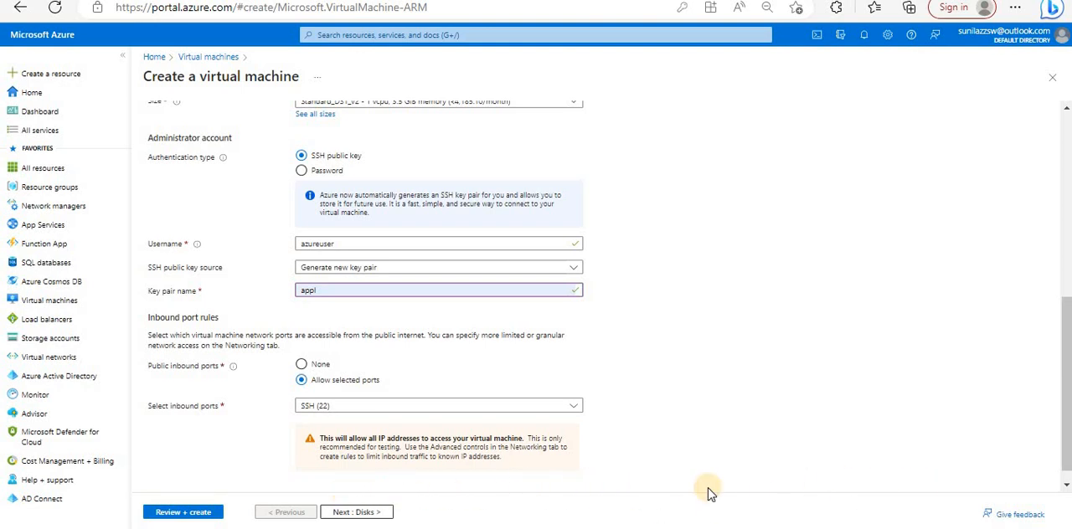
{"action": "scroll", "coordinate": [674, 484], "scroll_direction": "up", "scroll_amount": 2}
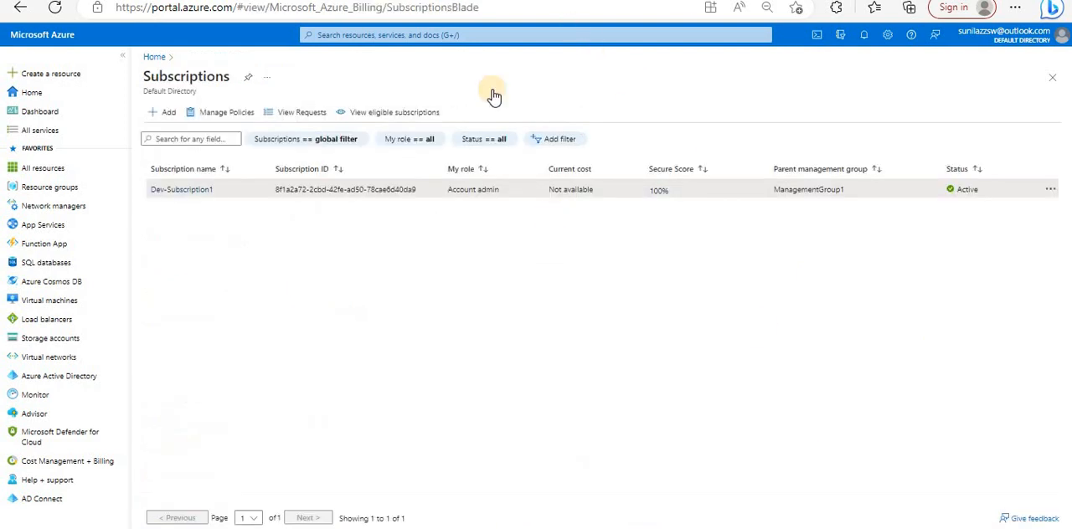
- Disable Focus navigation in the Appearance + startup views settings and apply the change
{"action": "left_click", "coordinate": [887, 36]}
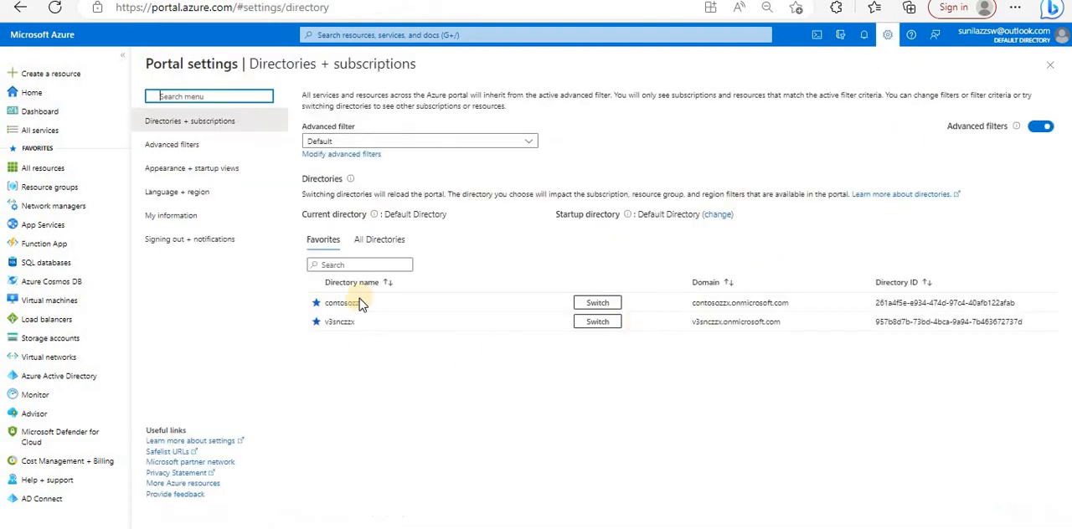
{"action": "left_click", "coordinate": [201, 169]}
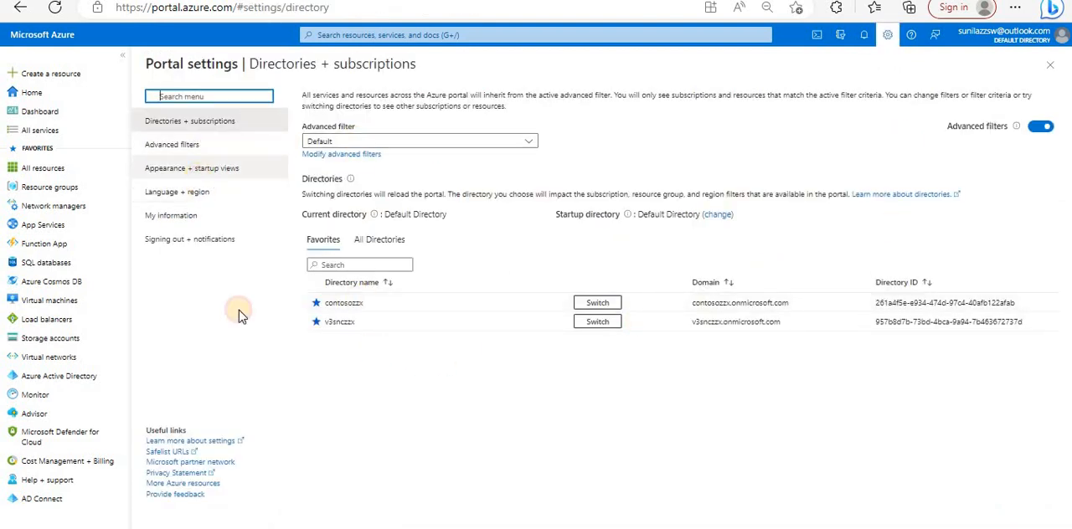
{"action": "left_click", "coordinate": [463, 324]}
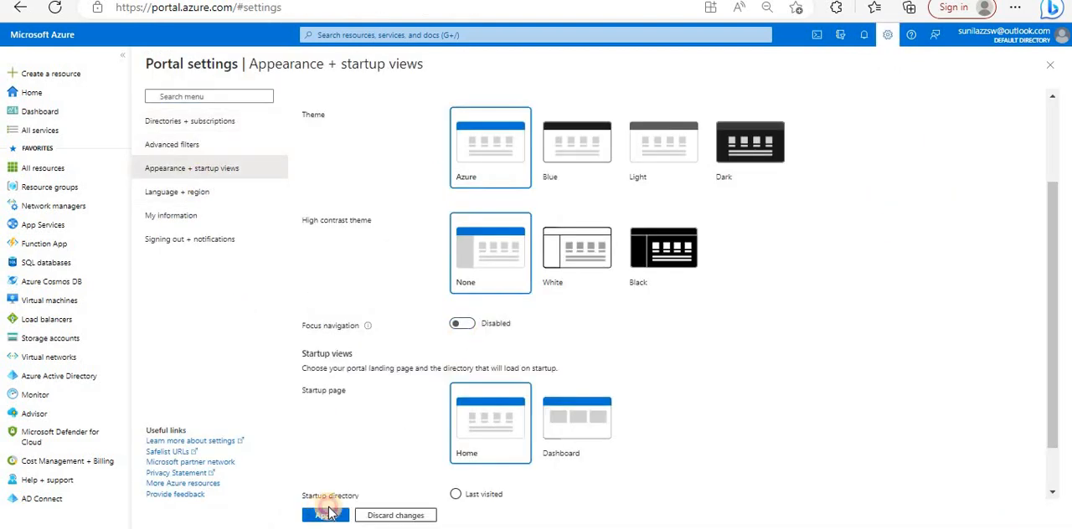
{"action": "left_click", "coordinate": [319, 517]}
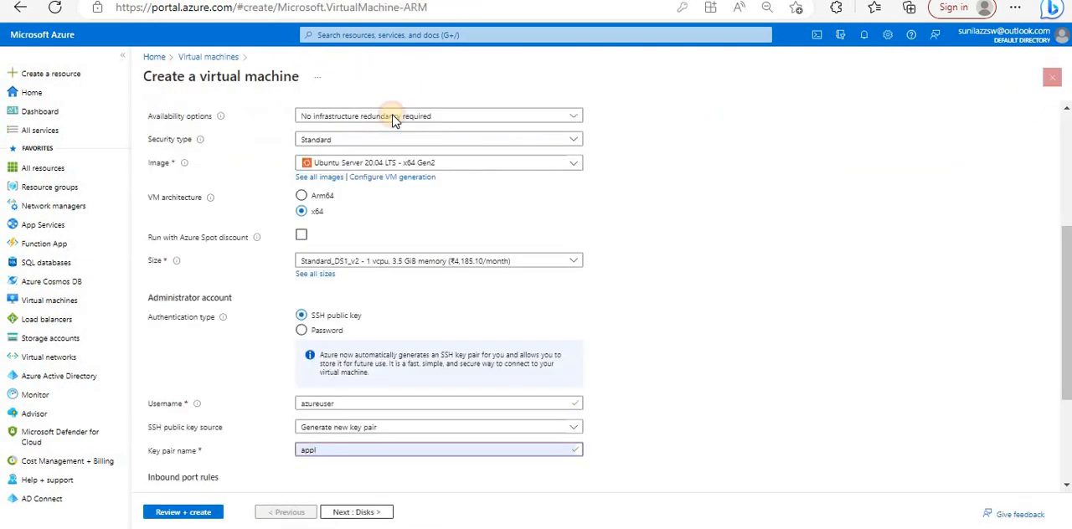
- Discard the open Create a virtual machine form, then start a new one from the Virtual machines list and examine its layout
{"action": "left_click", "coordinate": [1052, 77]}
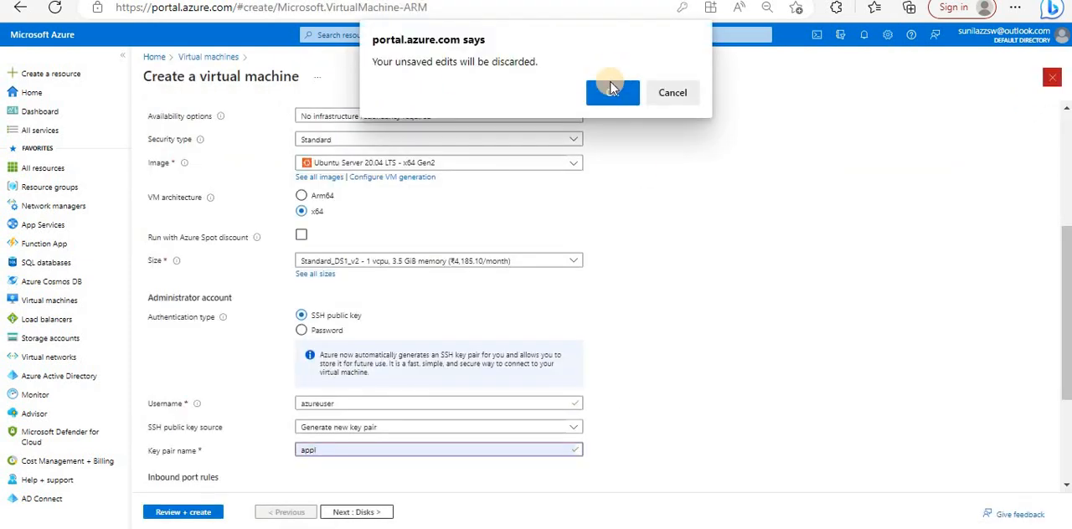
{"action": "left_click", "coordinate": [608, 93]}
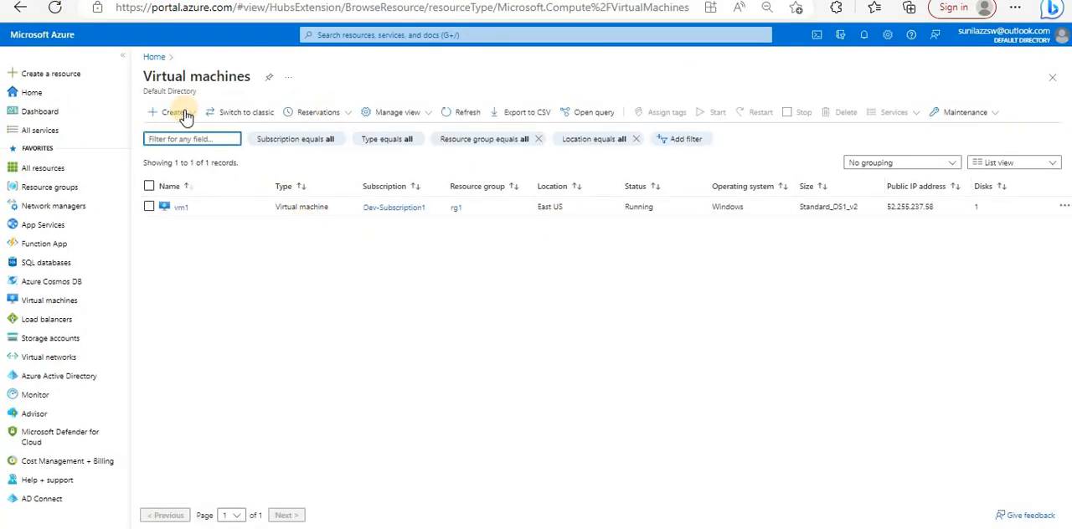
{"action": "left_click", "coordinate": [175, 112]}
{"action": "left_click", "coordinate": [177, 136]}
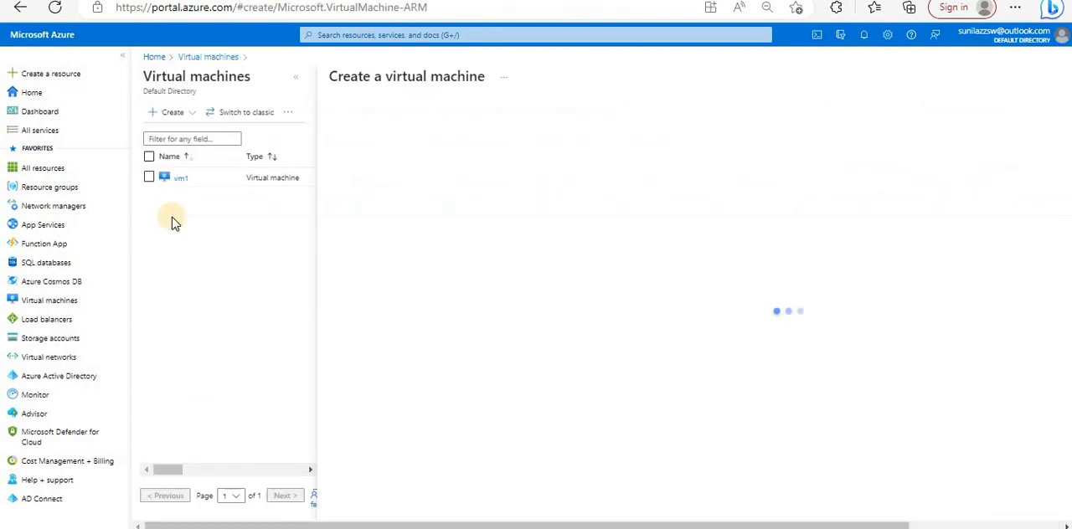
{"action": "left_click_drag", "start_coordinate": [293, 525], "coordinate": [339, 523]}
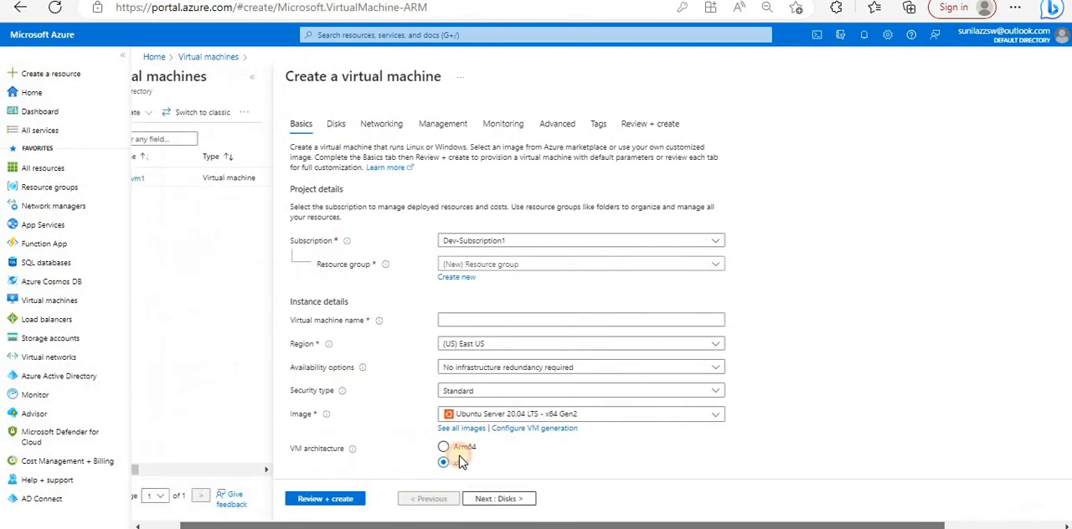
{"action": "left_click_drag", "start_coordinate": [459, 462], "coordinate": [939, 132]}
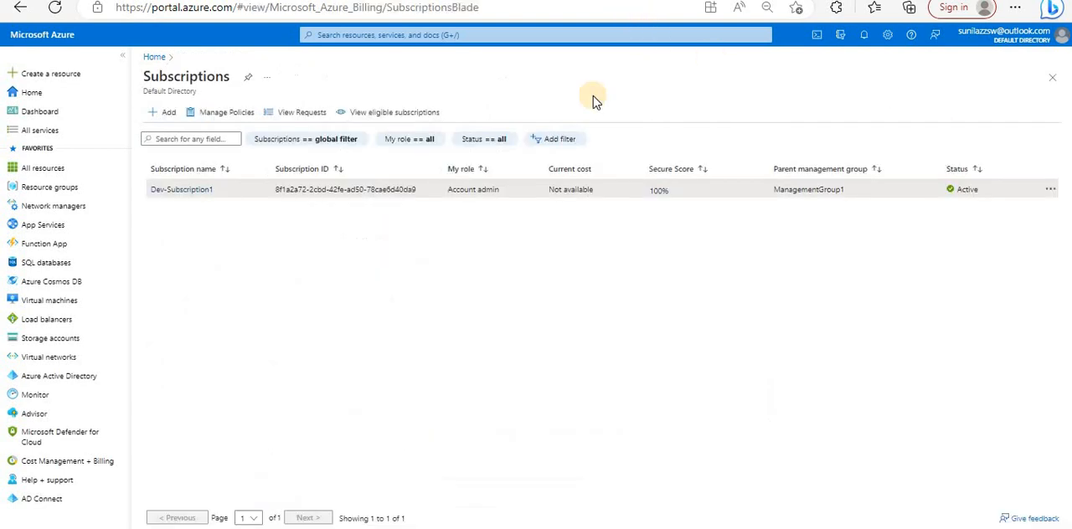
- Enable Focus navigation in the Appearance + startup views settings and apply the change
{"action": "left_click", "coordinate": [886, 37]}
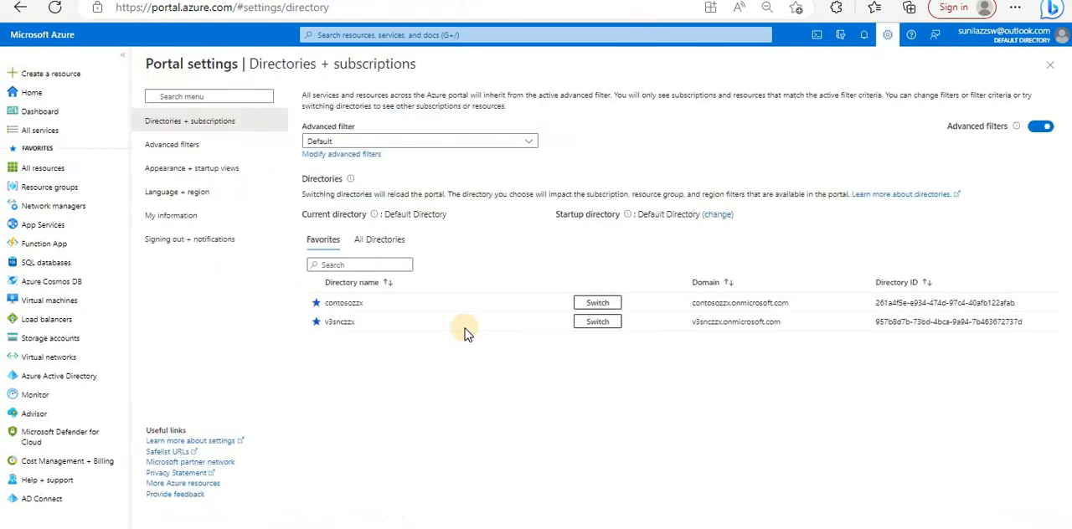
{"action": "left_click", "coordinate": [201, 168]}
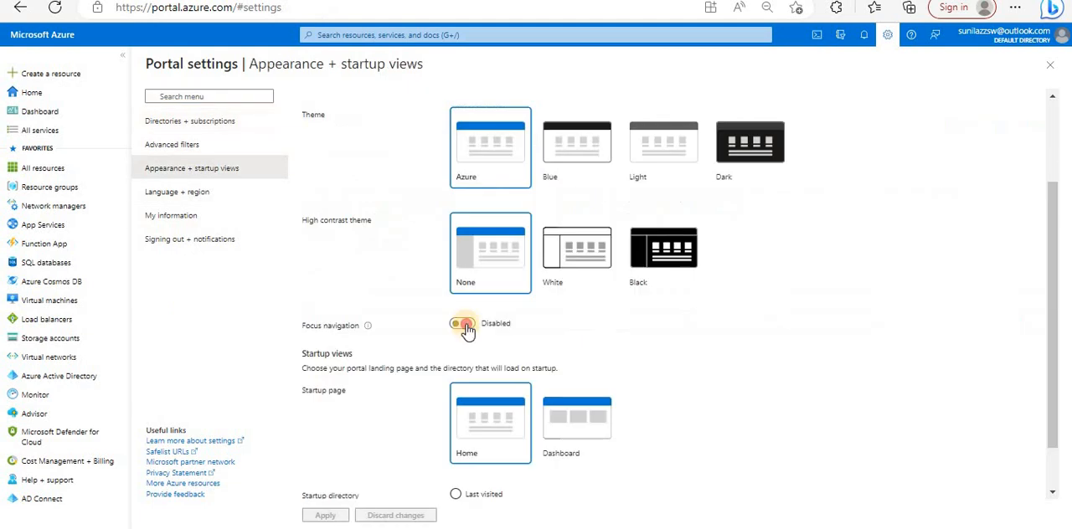
{"action": "left_click", "coordinate": [461, 324]}
{"action": "left_click", "coordinate": [328, 515]}
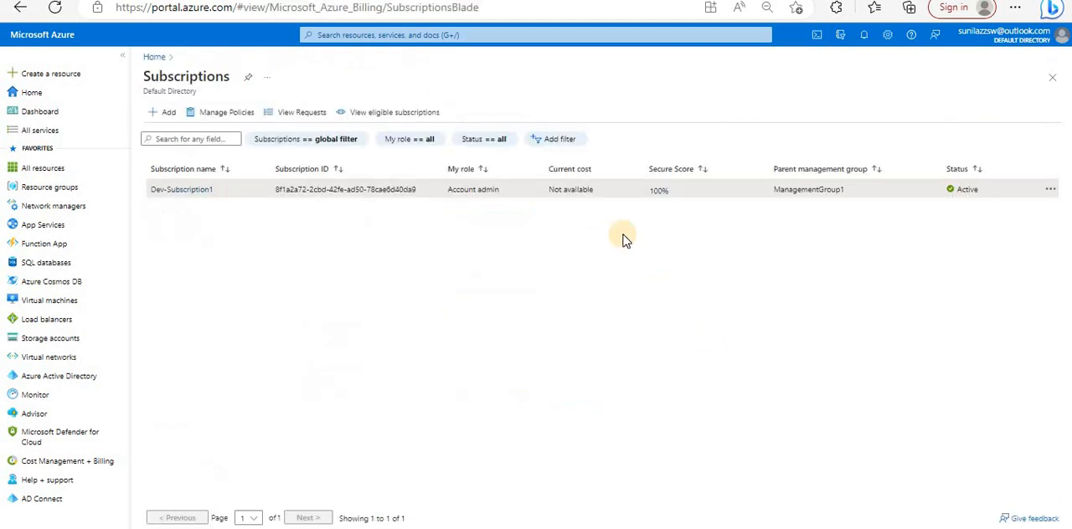
- Review the Startup page option in the Appearance + startup views settings and the account menu, then view the portal's Home page
{"action": "left_click", "coordinate": [886, 41]}
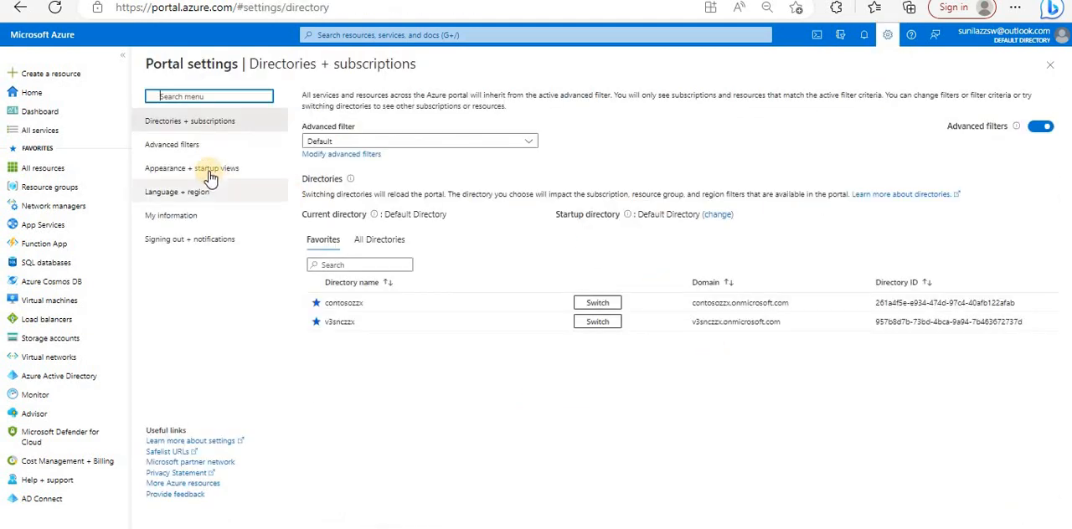
{"action": "left_click", "coordinate": [255, 169]}
{"action": "scroll", "coordinate": [586, 352], "scroll_direction": "down", "scroll_amount": 2}
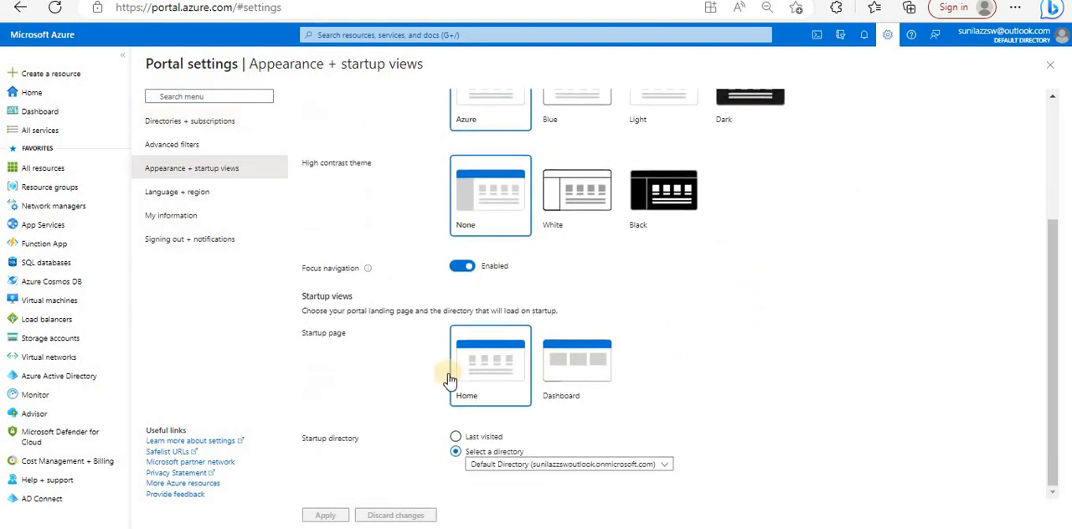
{"action": "left_click_drag", "start_coordinate": [341, 343], "coordinate": [308, 335]}
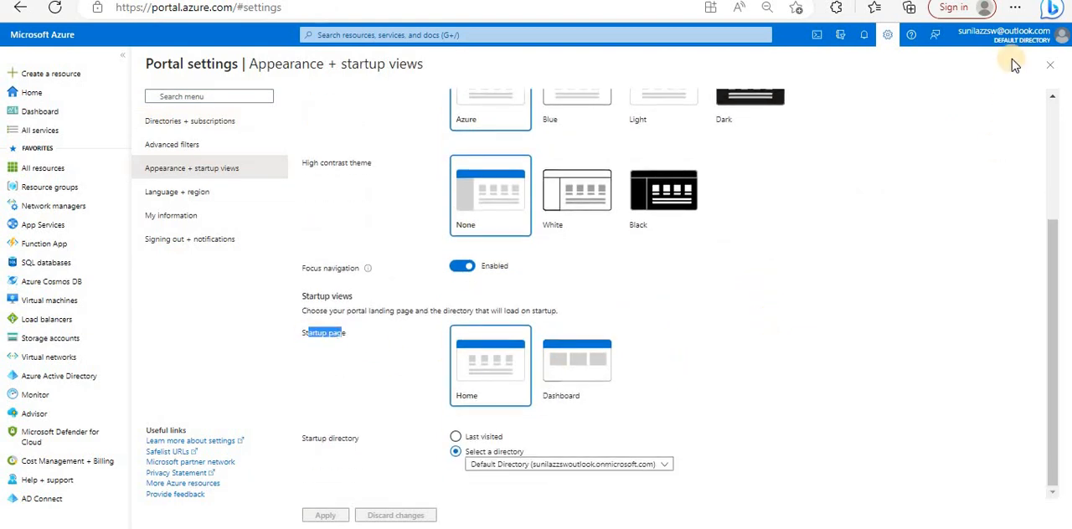
{"action": "left_click", "coordinate": [1013, 38]}
{"action": "left_click", "coordinate": [1004, 143]}
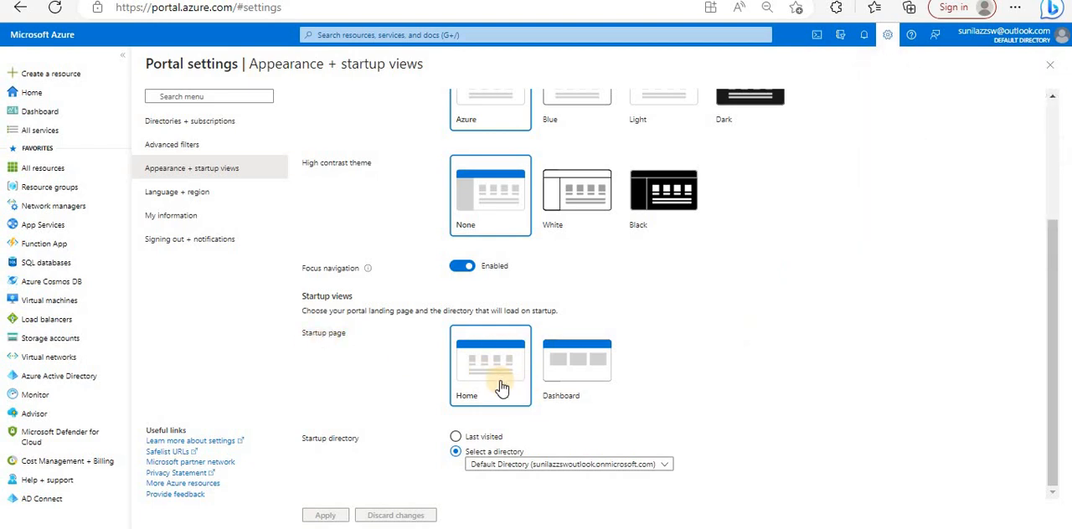
{"action": "left_click", "coordinate": [35, 94]}
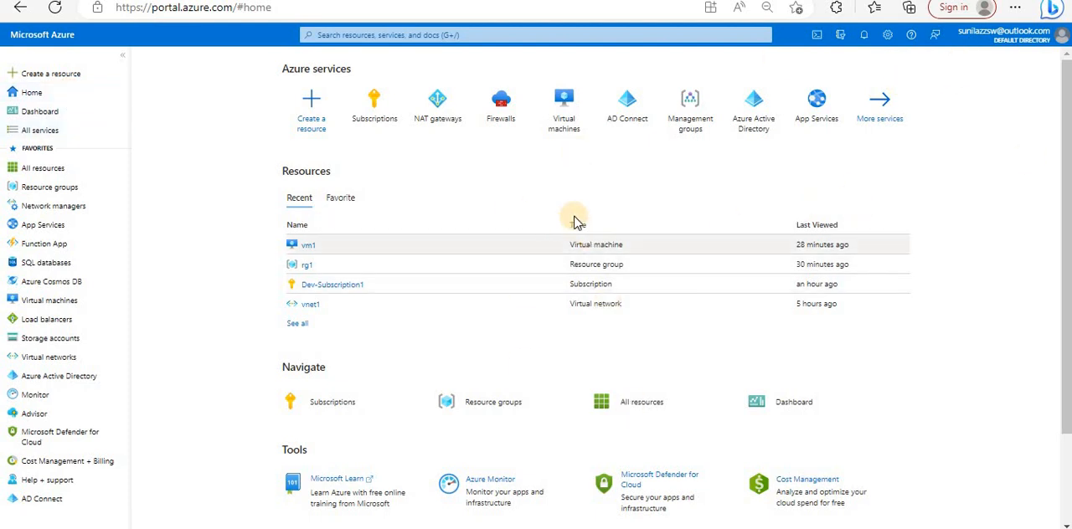
- Set the portal's startup page to Dashboard, apply the change, and view the Dashboard page
{"action": "left_click", "coordinate": [887, 35]}
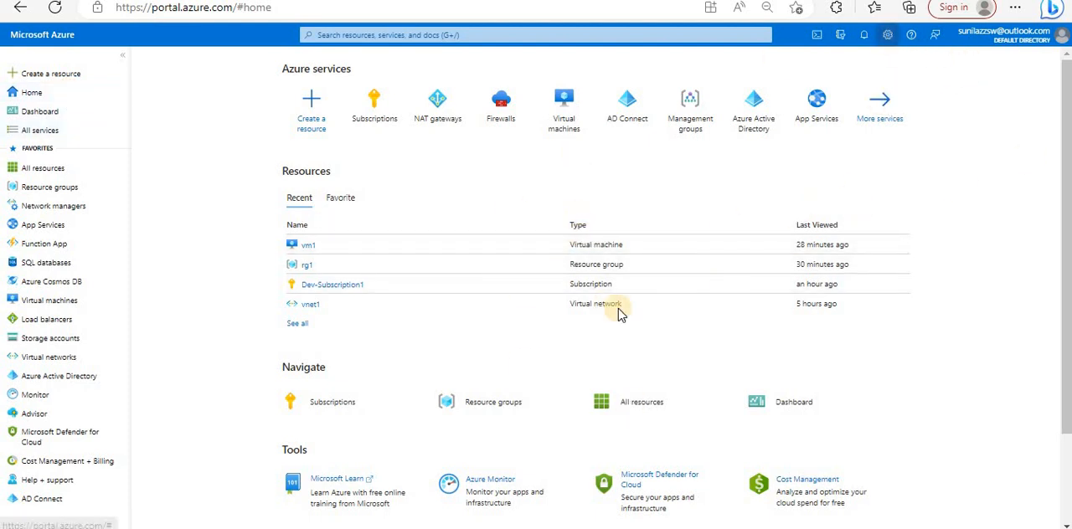
{"action": "left_click", "coordinate": [199, 174]}
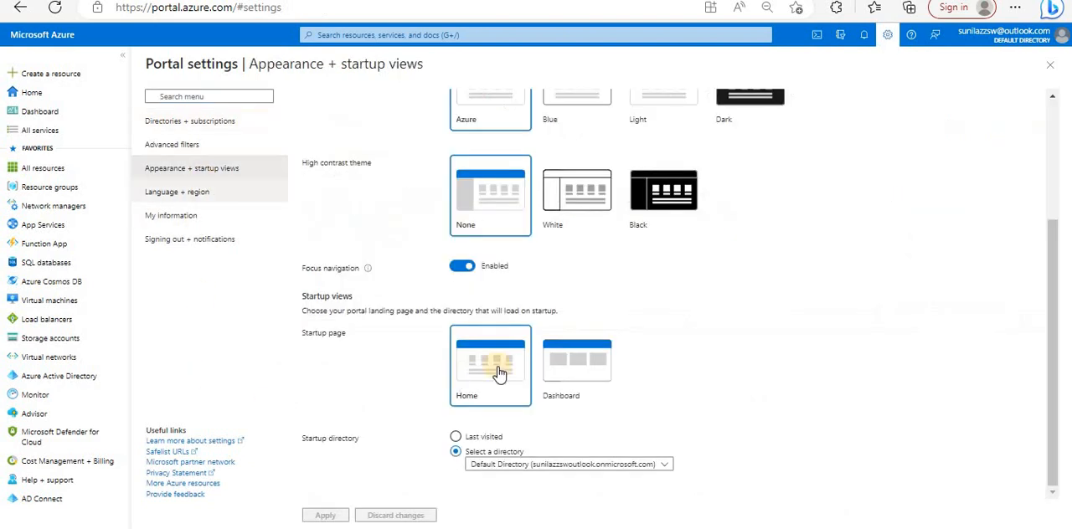
{"action": "left_click", "coordinate": [587, 355]}
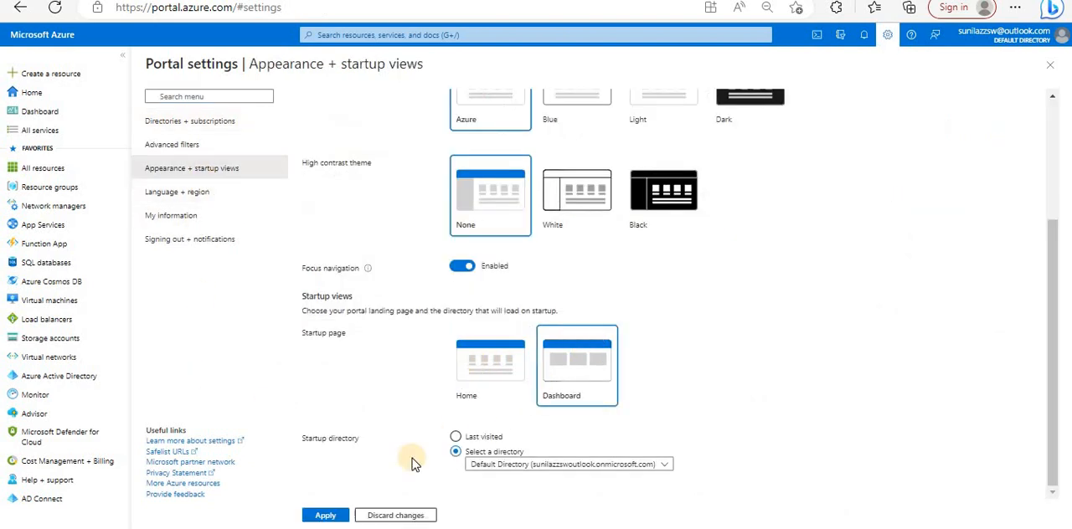
{"action": "left_click", "coordinate": [322, 515]}
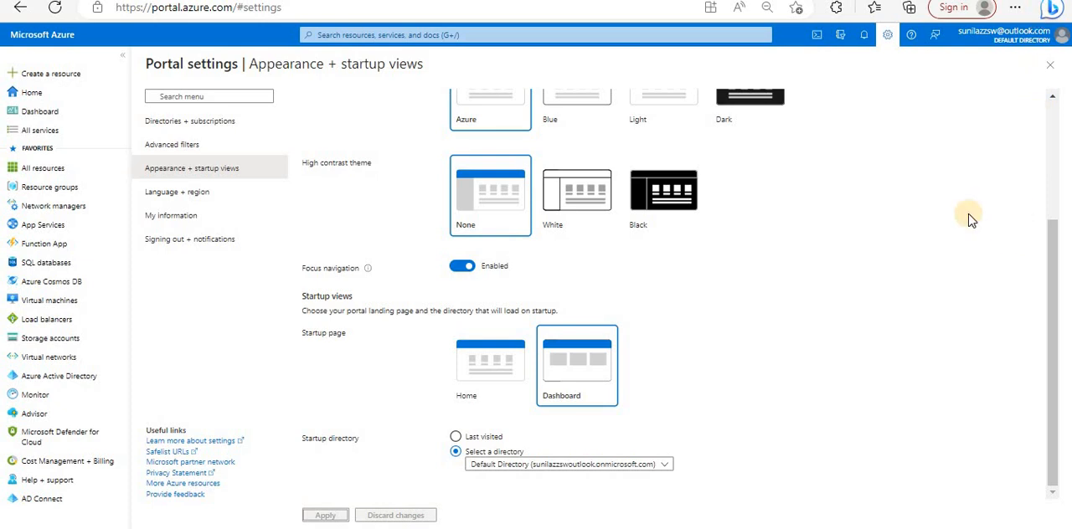
{"action": "left_click", "coordinate": [33, 110]}
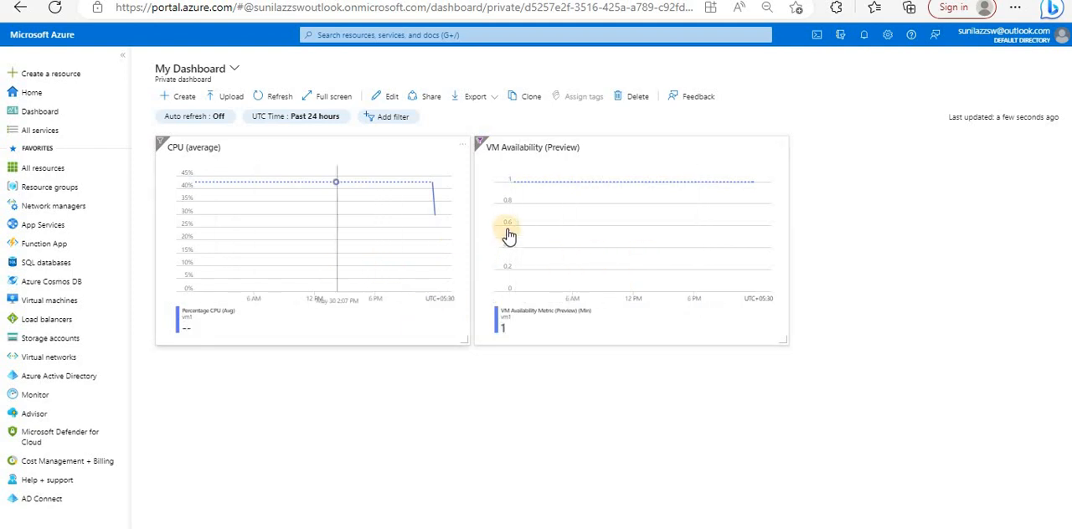
{"action": "left_click", "coordinate": [42, 111]}
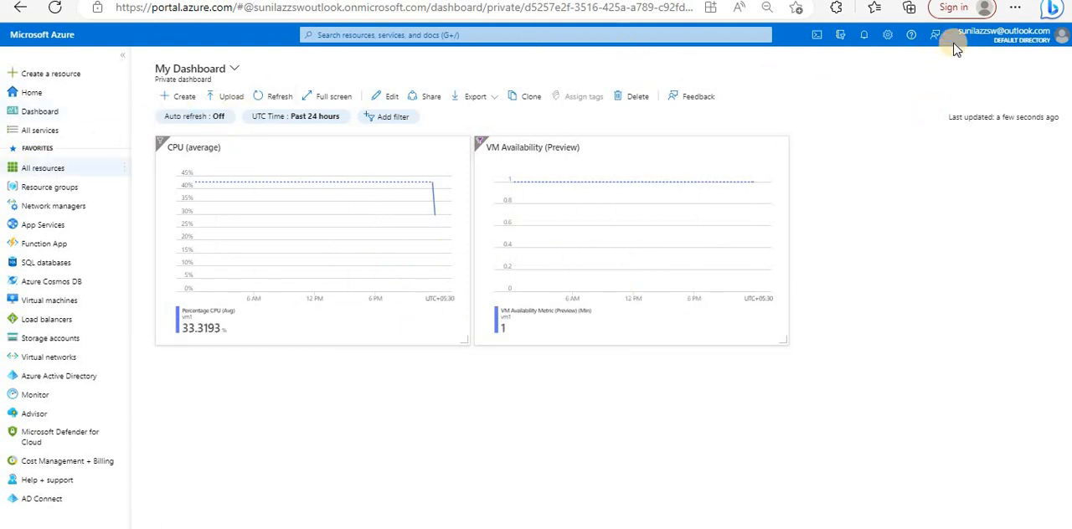
- Return to the Appearance + startup views settings and examine the directories offered for the startup directory
{"action": "left_click", "coordinate": [889, 36]}
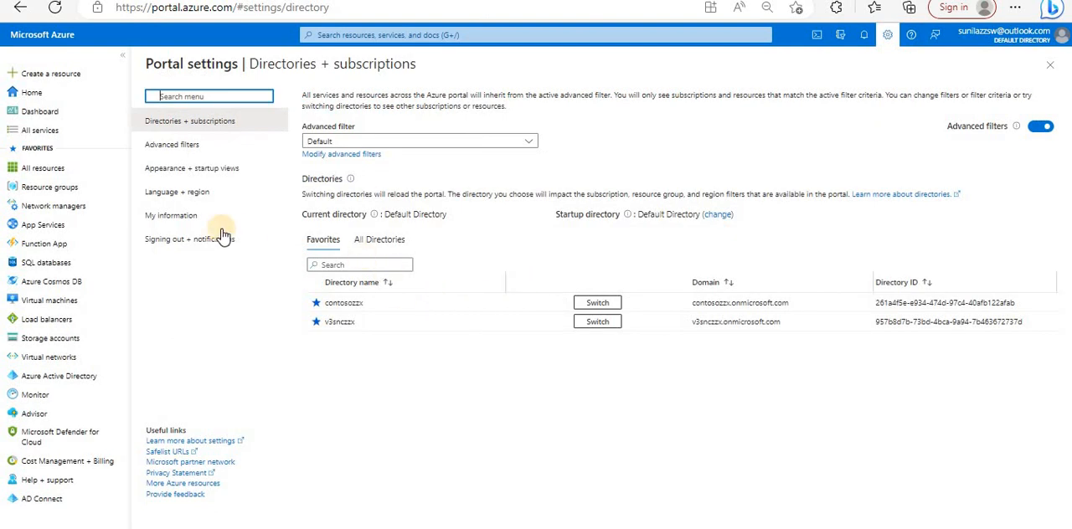
{"action": "left_click", "coordinate": [191, 168]}
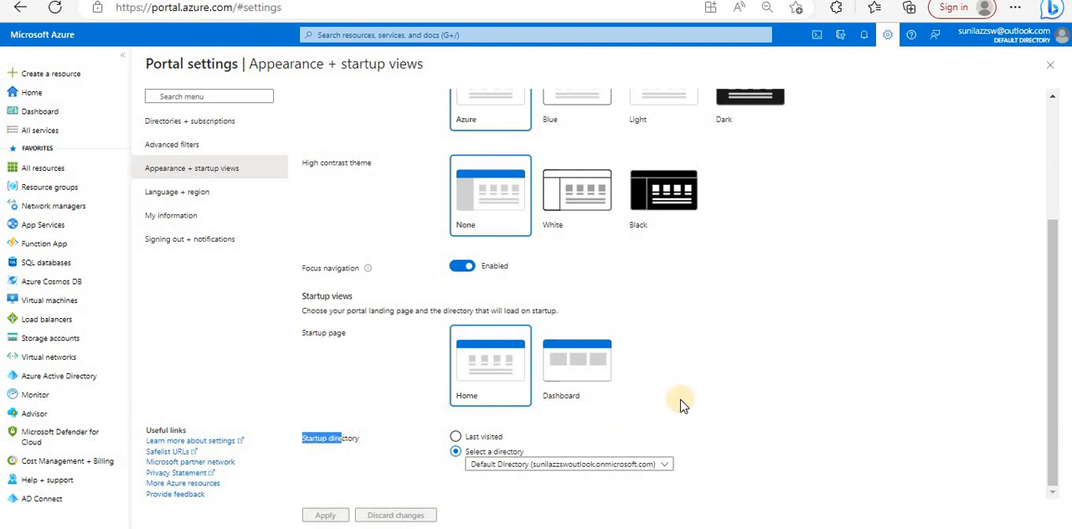
{"action": "left_click", "coordinate": [657, 467]}
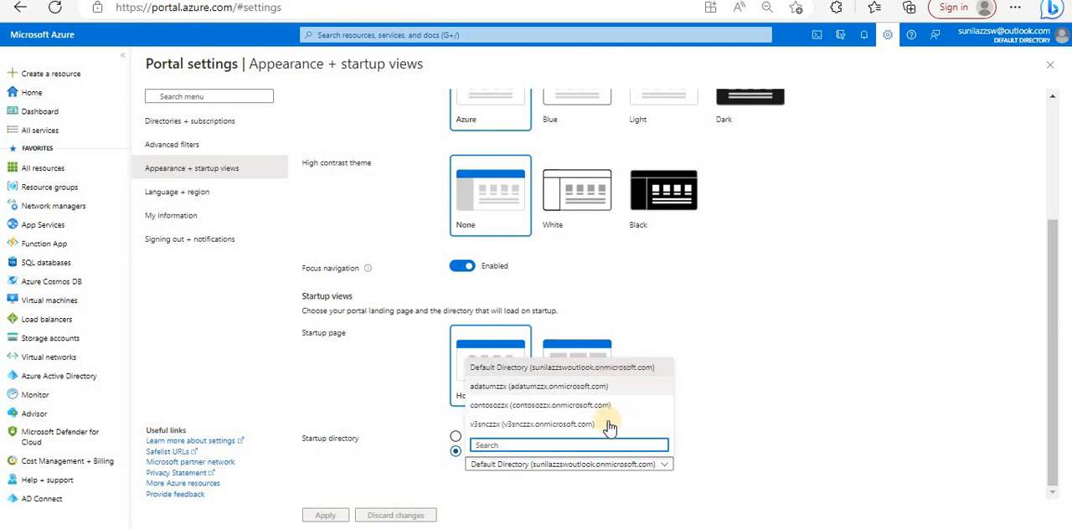
{"action": "left_click", "coordinate": [733, 442]}
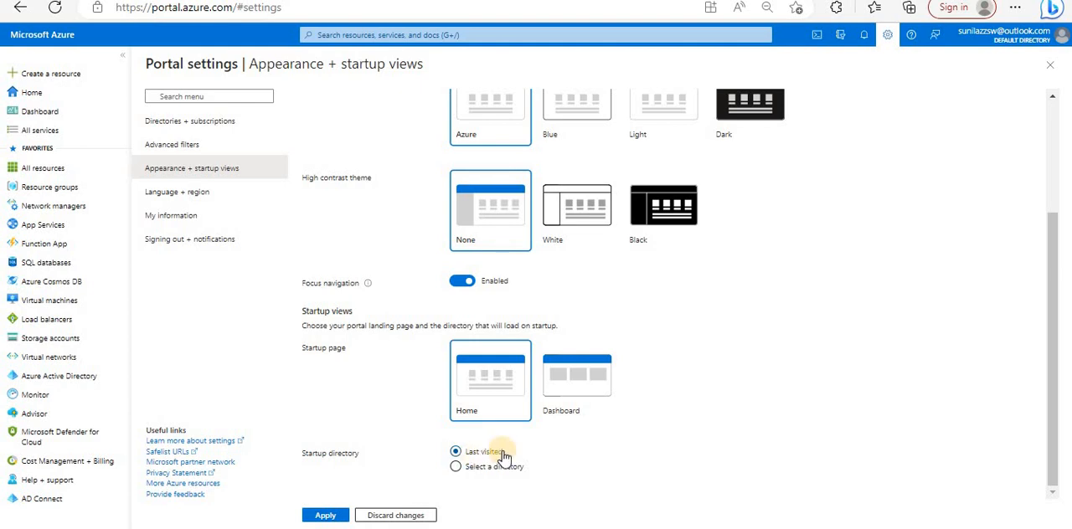
- Set the Startup directory option to Select a directory and review its directory list without changing the chosen directory
{"action": "left_click", "coordinate": [492, 469]}
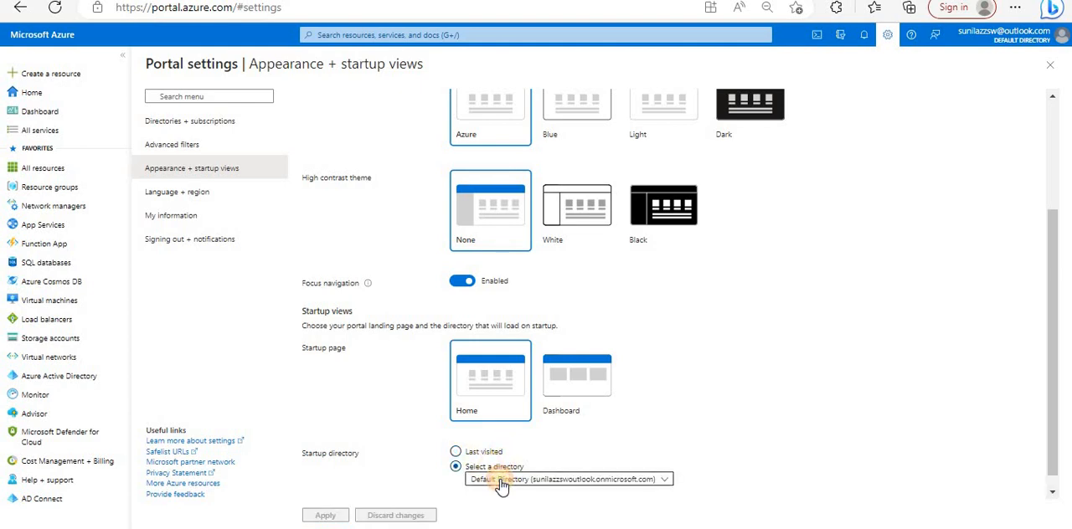
{"action": "left_click", "coordinate": [500, 479]}
{"action": "left_click", "coordinate": [791, 350]}
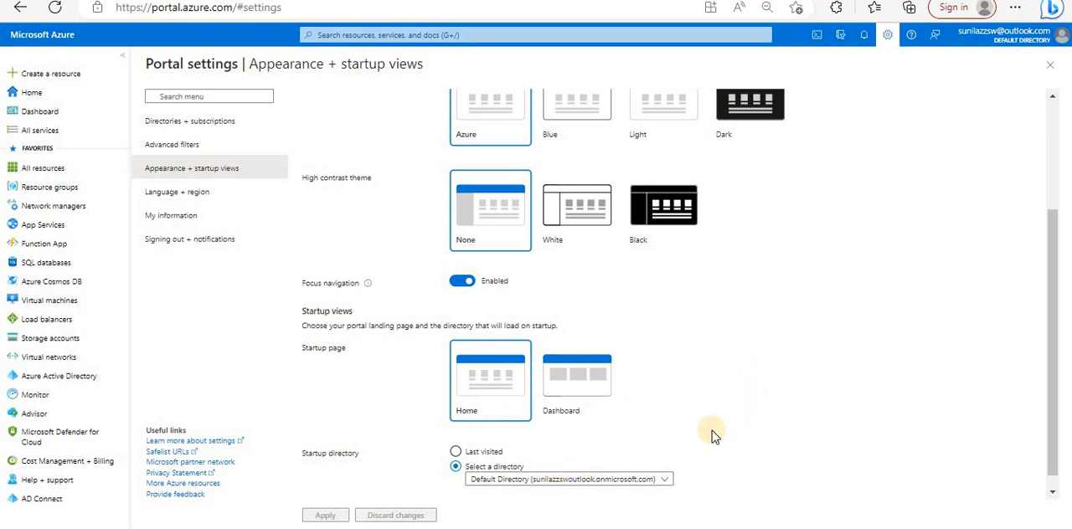
- Review the Language and Regional format options in the Language + region settings without changing either choice
{"action": "scroll", "coordinate": [727, 419], "scroll_direction": "up", "scroll_amount": 3}
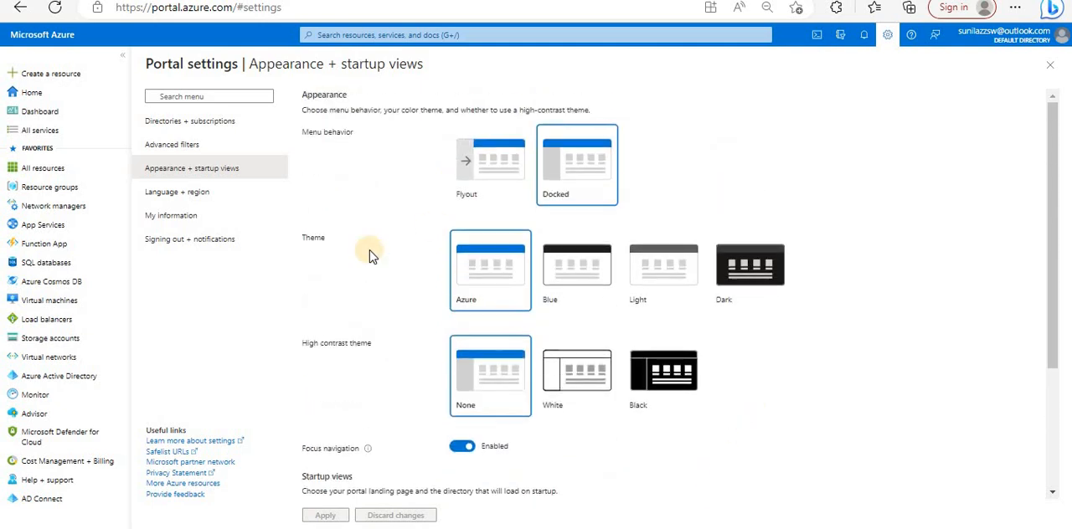
{"action": "left_click", "coordinate": [177, 195]}
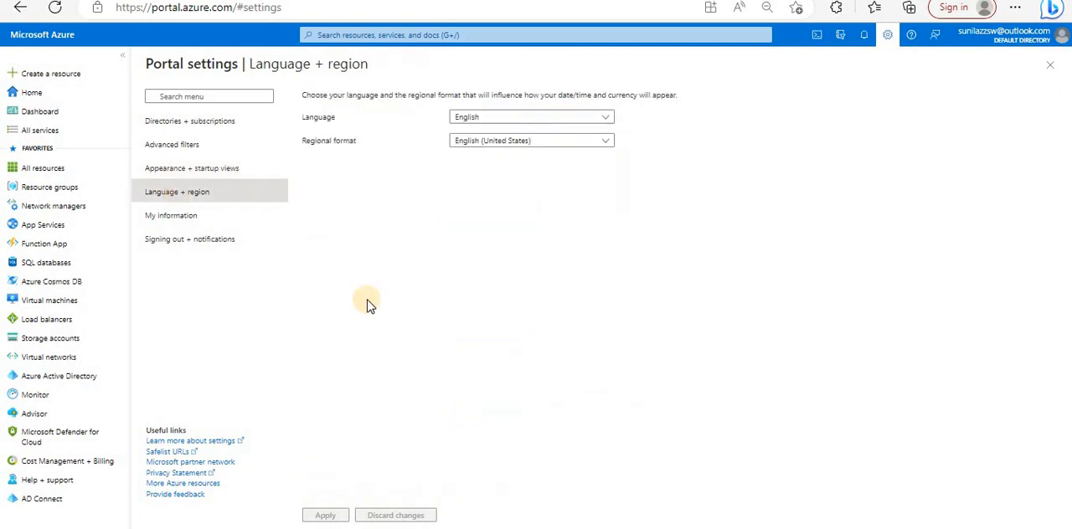
{"action": "left_click", "coordinate": [501, 117]}
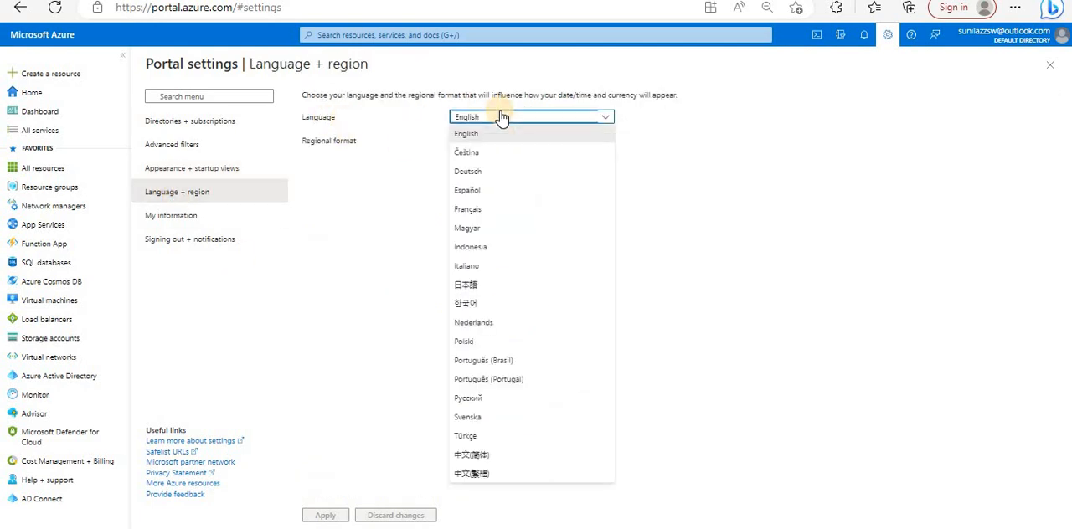
{"action": "left_click", "coordinate": [239, 197]}
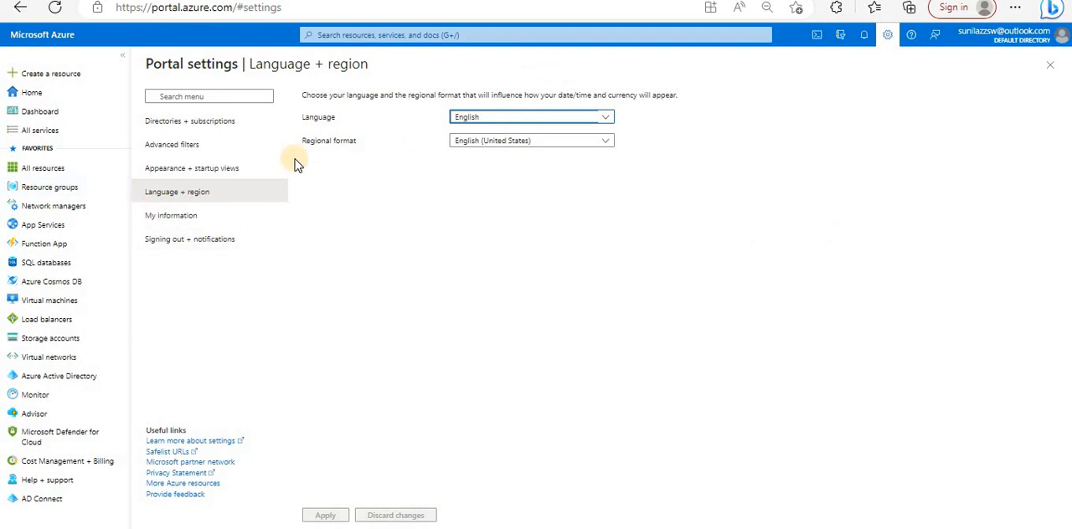
{"action": "left_click", "coordinate": [538, 144]}
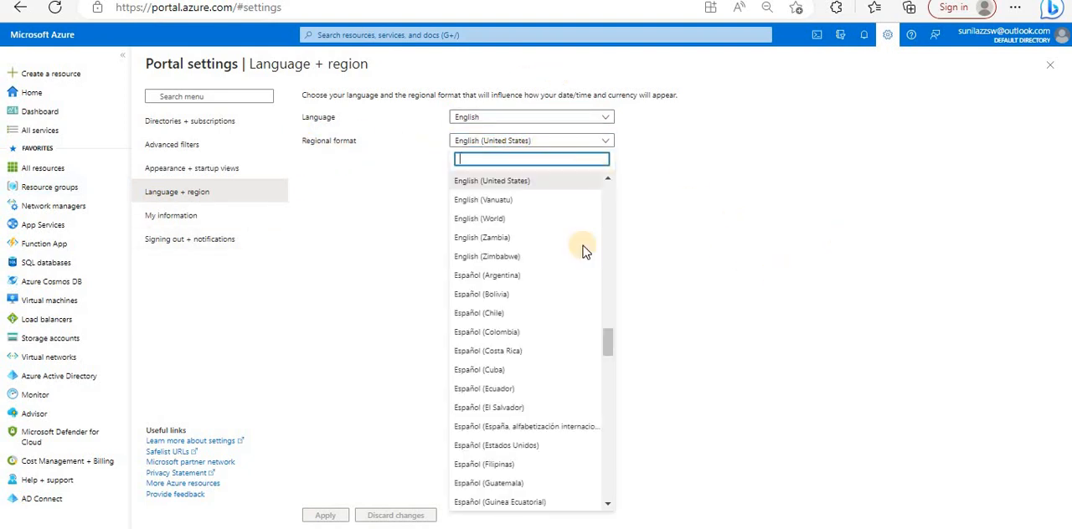
{"action": "left_click", "coordinate": [214, 269]}
- Open the My information settings and examine the email address field
{"action": "left_click", "coordinate": [197, 226]}
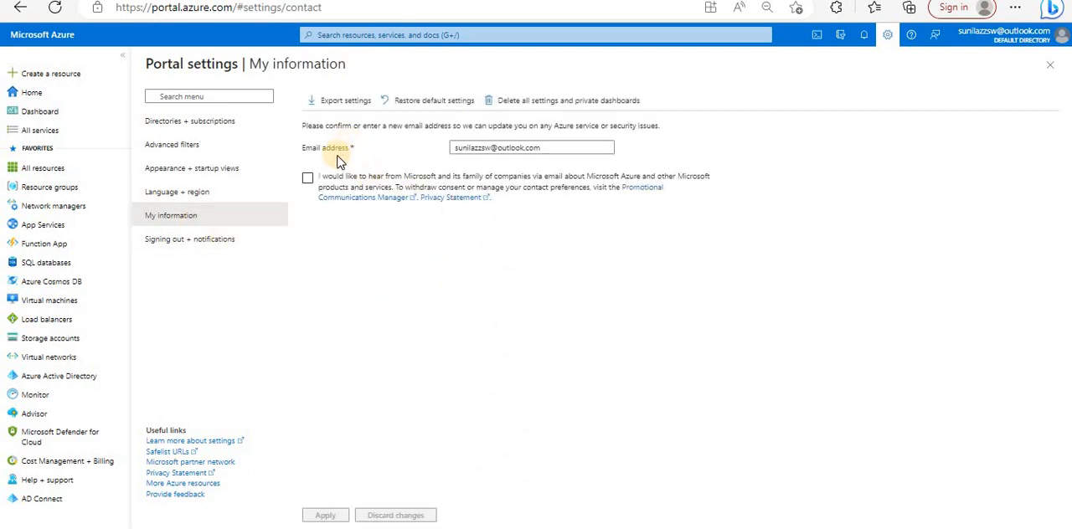
{"action": "left_click", "coordinate": [550, 148]}
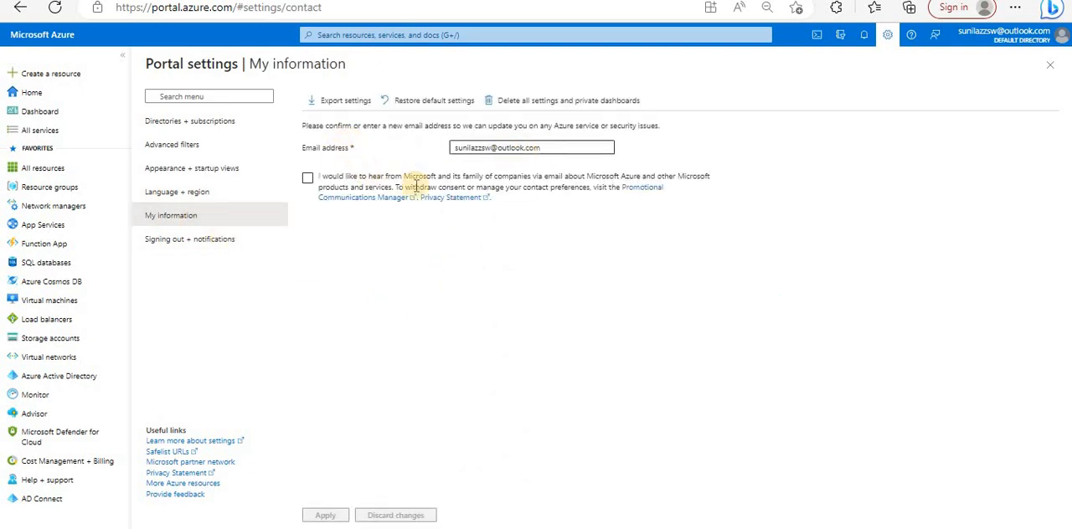
{"action": "left_click", "coordinate": [374, 341]}
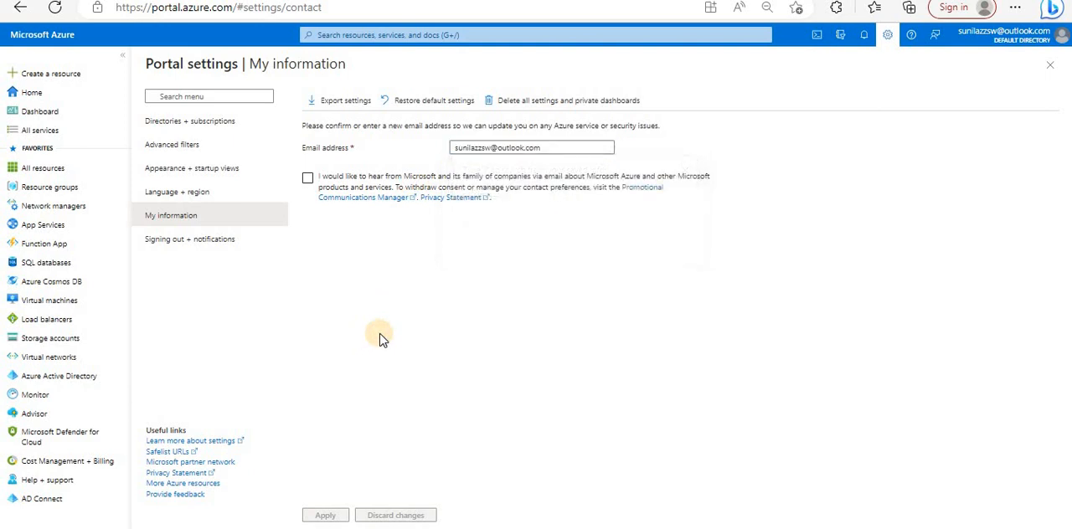
- Try the opt-in for Microsoft emails, review the countries offered for email delivery, and clear the opt-in without choosing a country
{"action": "left_click", "coordinate": [308, 181]}
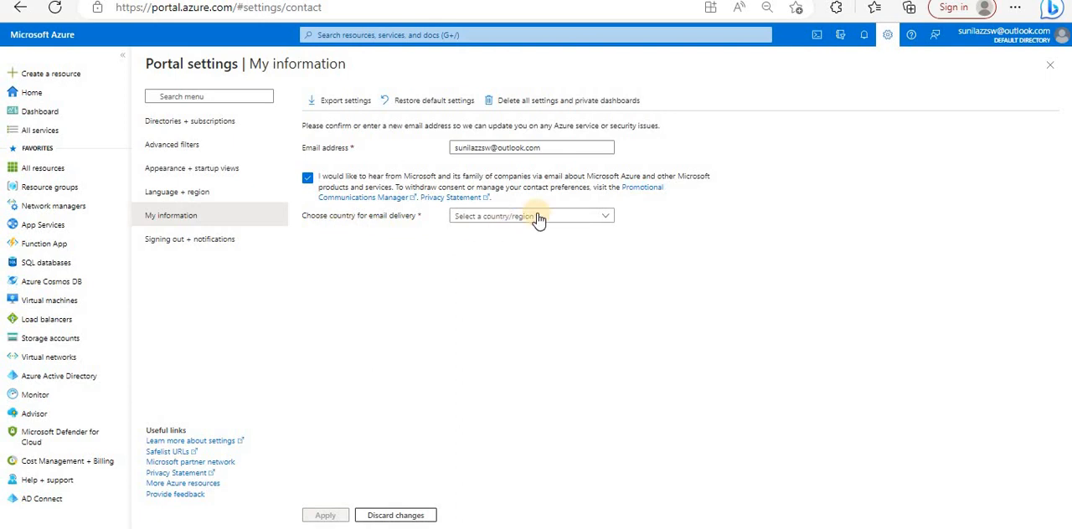
{"action": "left_click", "coordinate": [539, 218]}
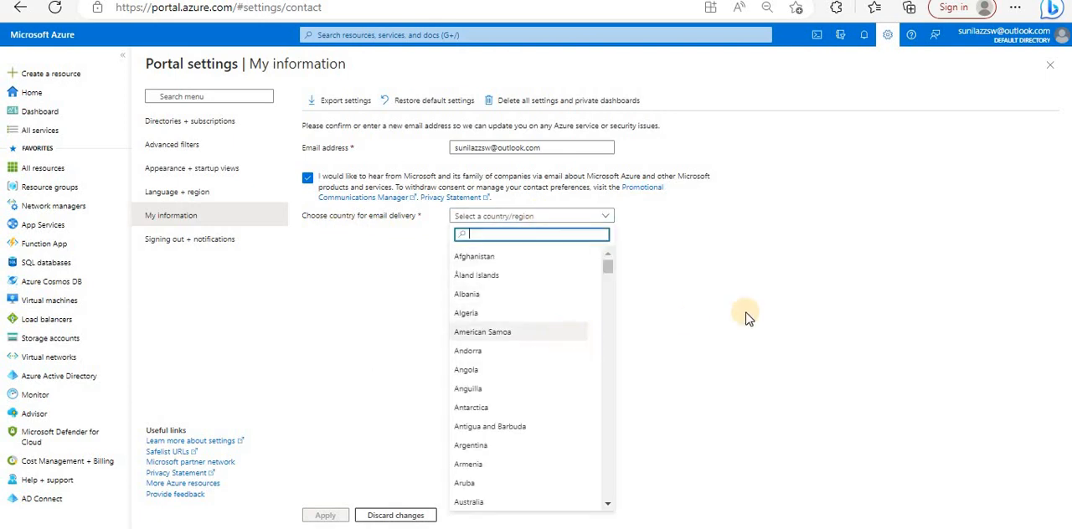
{"action": "left_click", "coordinate": [654, 330]}
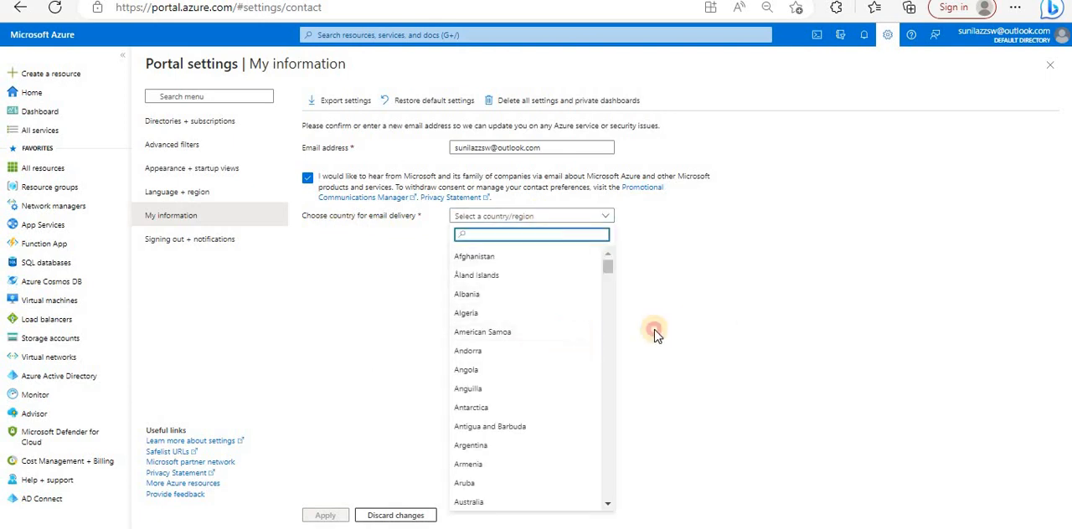
{"action": "left_click", "coordinate": [565, 225]}
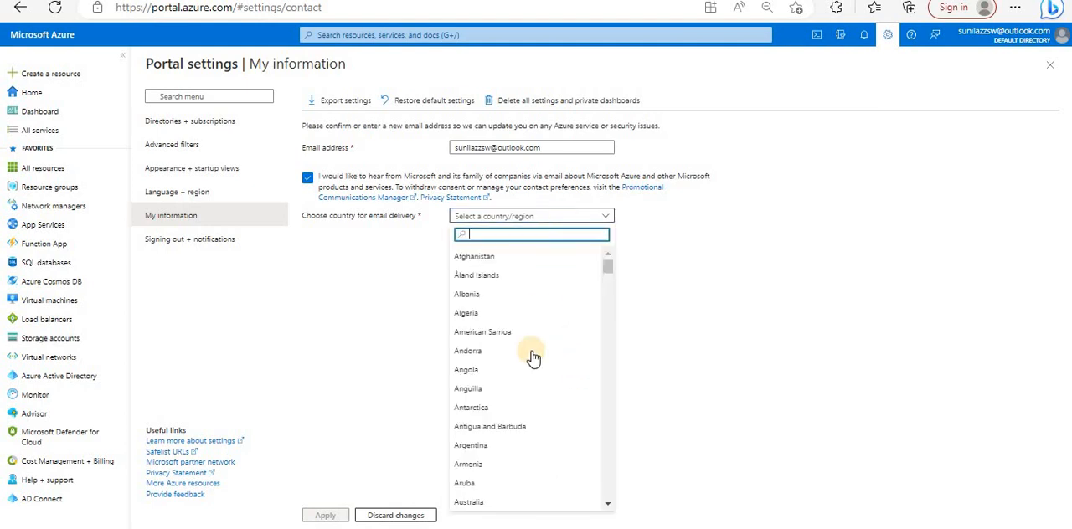
{"action": "left_click", "coordinate": [749, 273]}
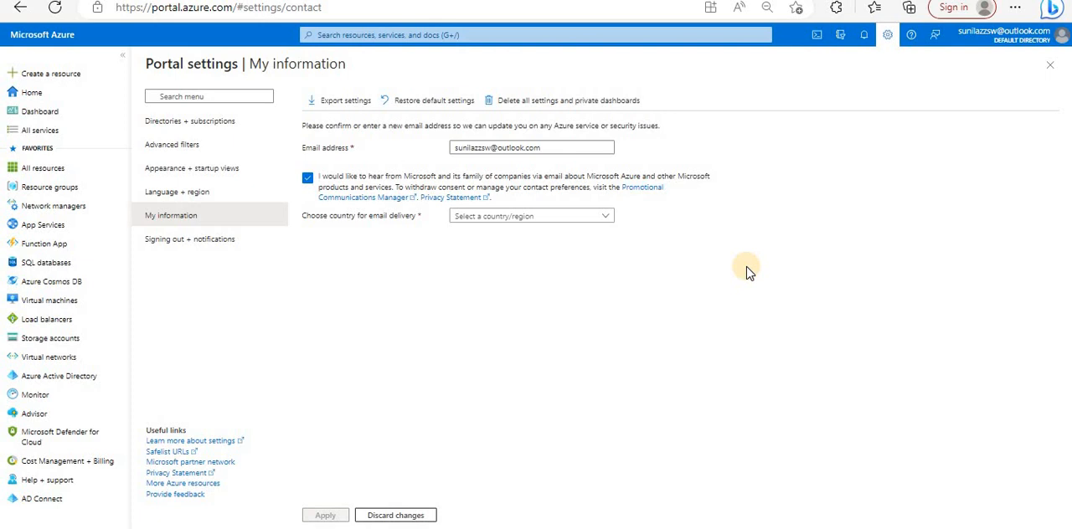
{"action": "left_click", "coordinate": [574, 216]}
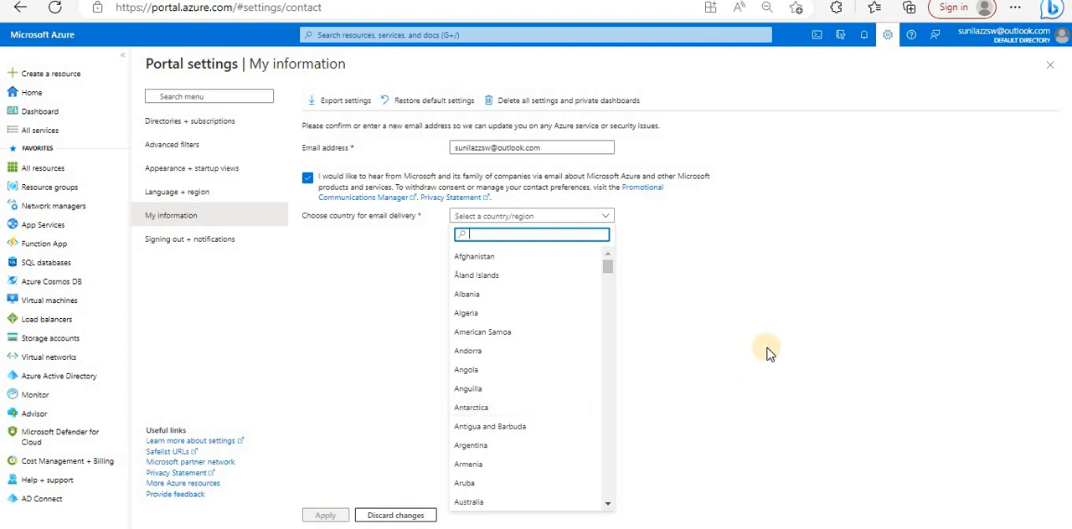
{"action": "left_click", "coordinate": [307, 177]}
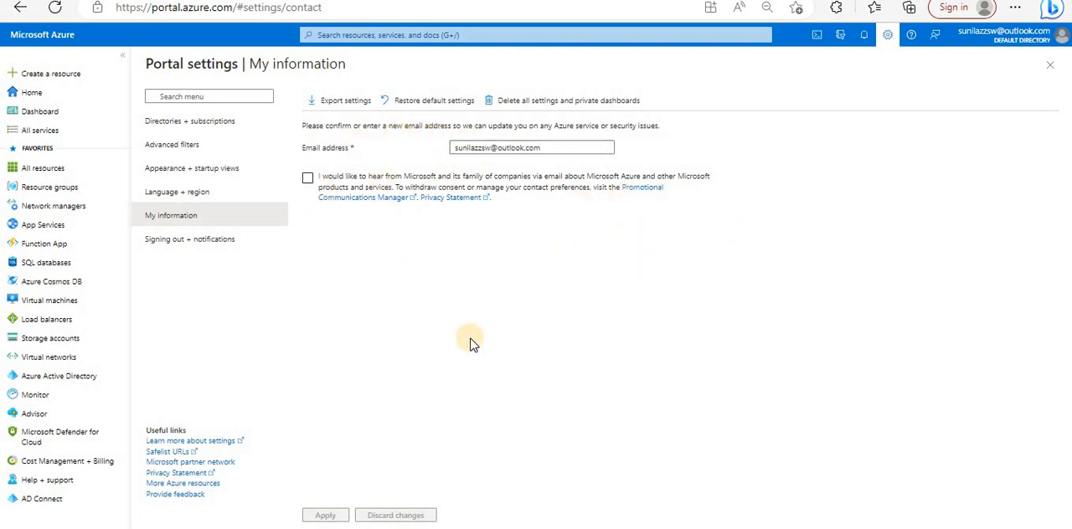
- Revisit the email address field, recheck the delivery country list under the Microsoft email opt-in, and leave the opt-in cleared
{"action": "left_click_drag", "start_coordinate": [557, 146], "coordinate": [425, 149]}
{"action": "left_click", "coordinate": [378, 285]}
{"action": "left_click", "coordinate": [308, 178]}
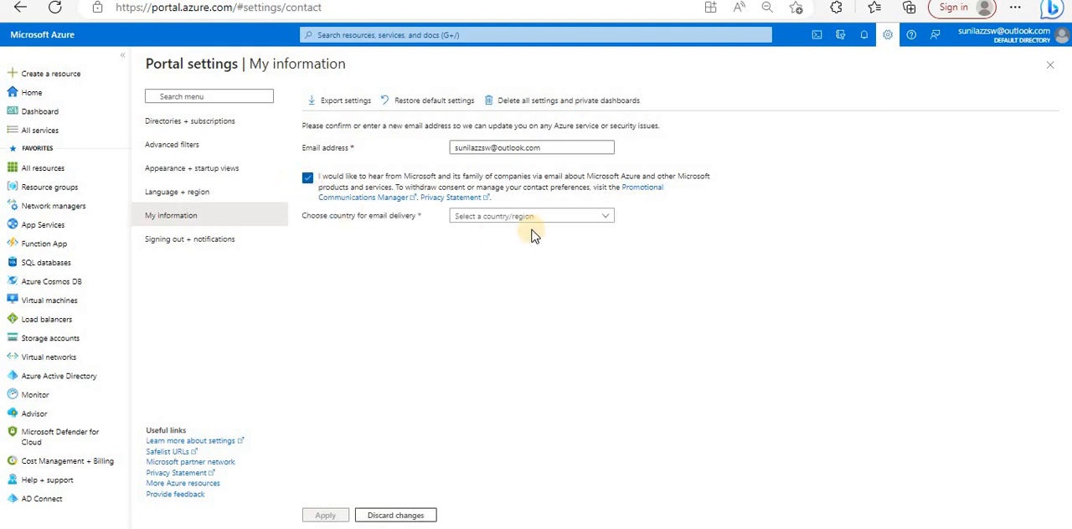
{"action": "left_click", "coordinate": [543, 218]}
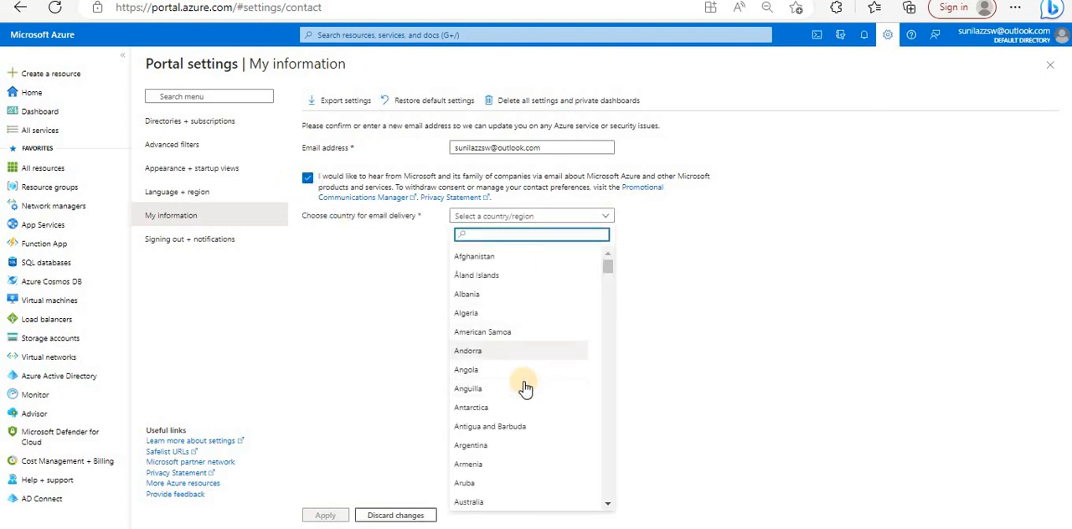
{"action": "left_click", "coordinate": [447, 222]}
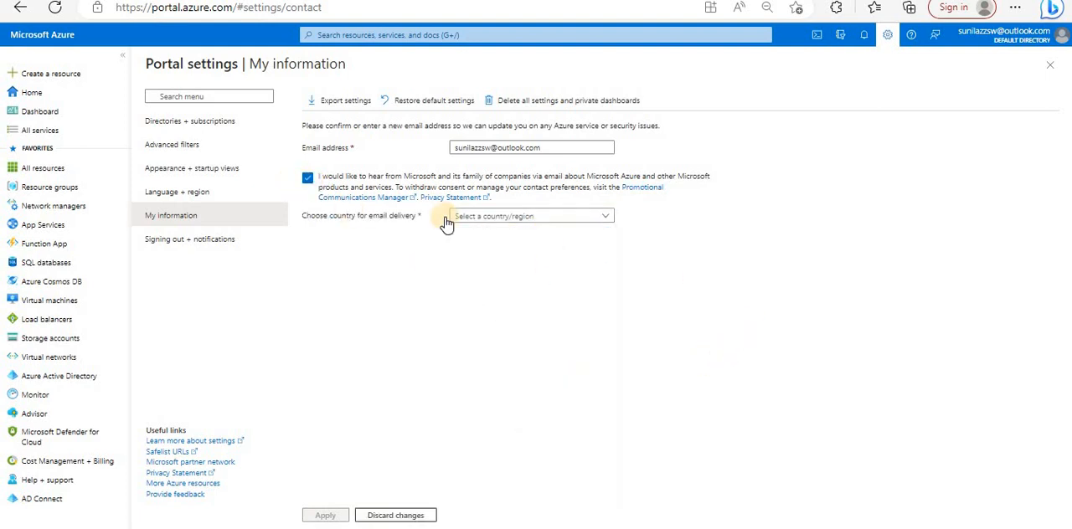
{"action": "left_click", "coordinate": [307, 178]}
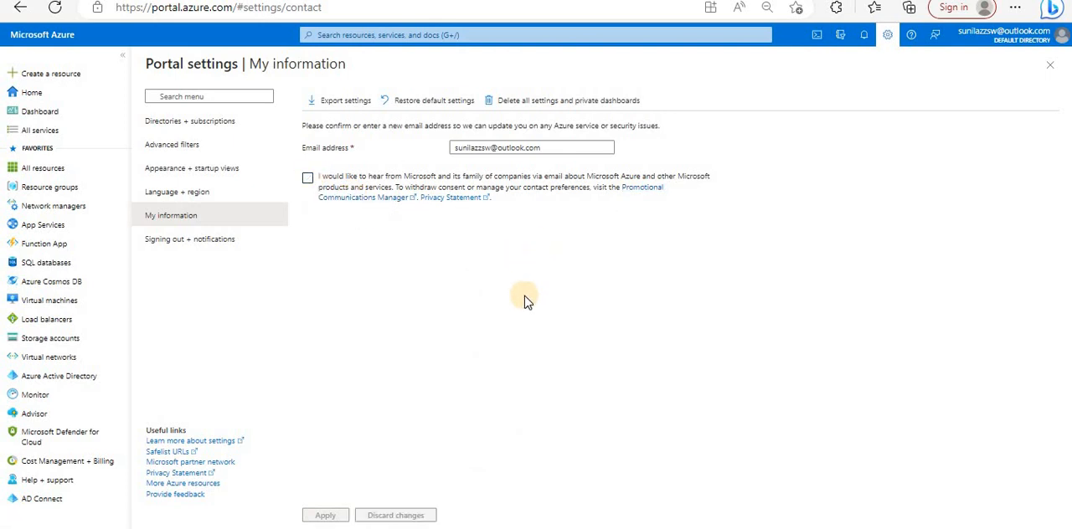
- Enable the directory level idle timeout in the Signing out + notifications settings and examine its Hours and Minutes fields
{"action": "left_click", "coordinate": [176, 241]}
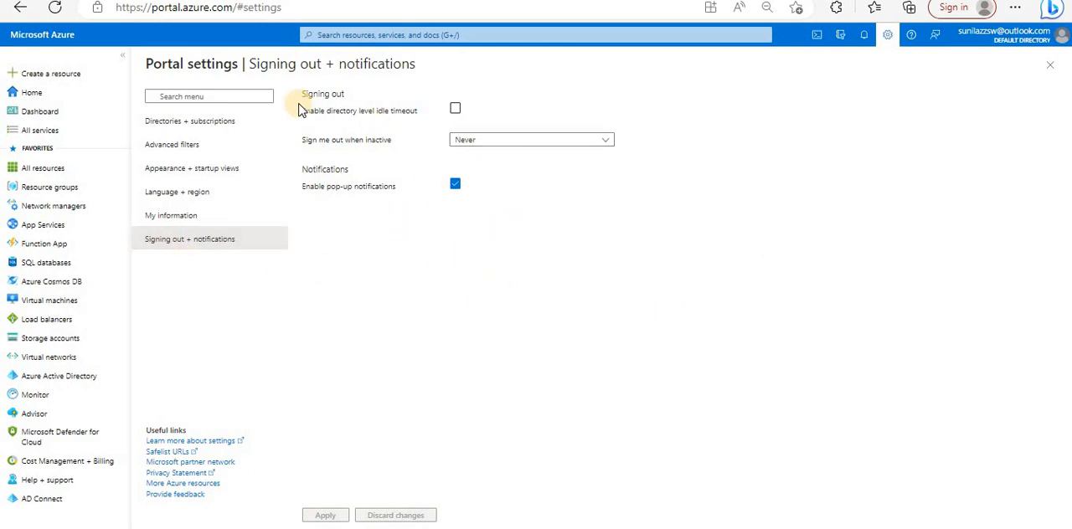
{"action": "left_click", "coordinate": [455, 110]}
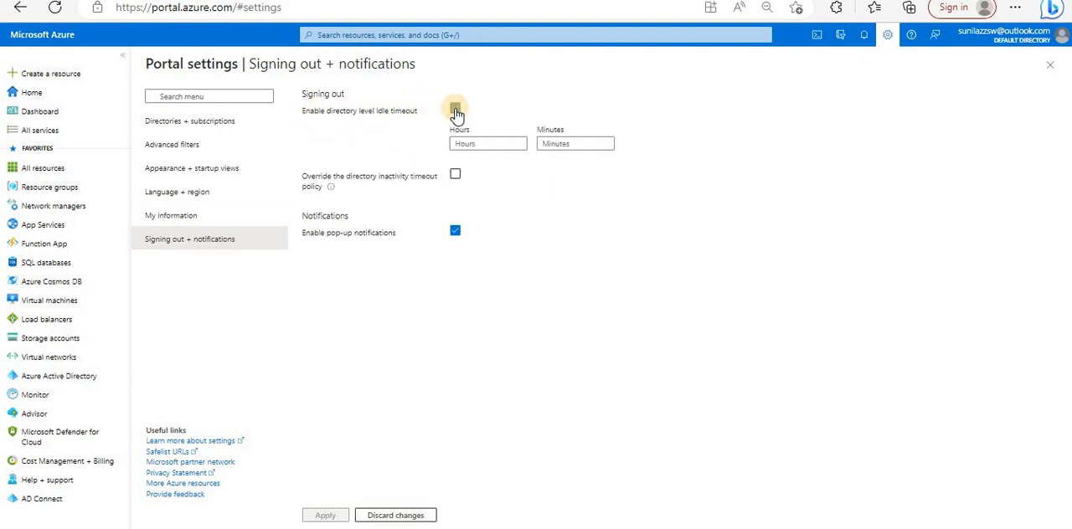
{"action": "left_click", "coordinate": [465, 139]}
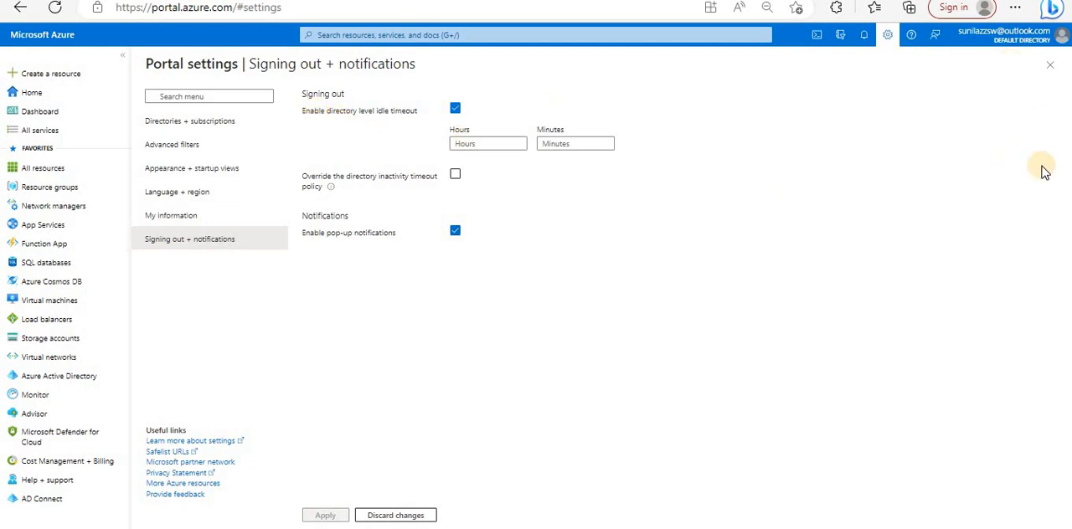
{"action": "left_click", "coordinate": [481, 143]}
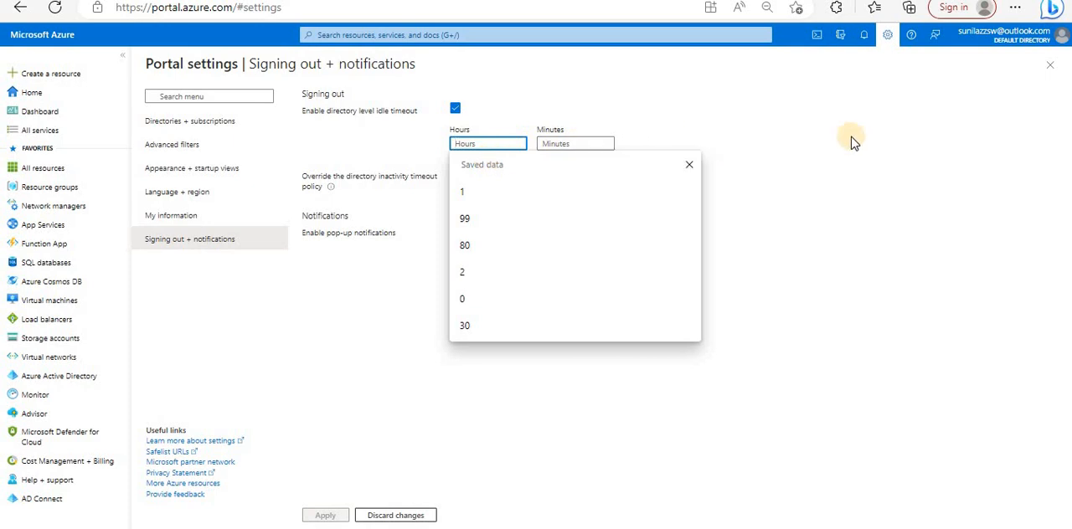
{"action": "left_click", "coordinate": [504, 93]}
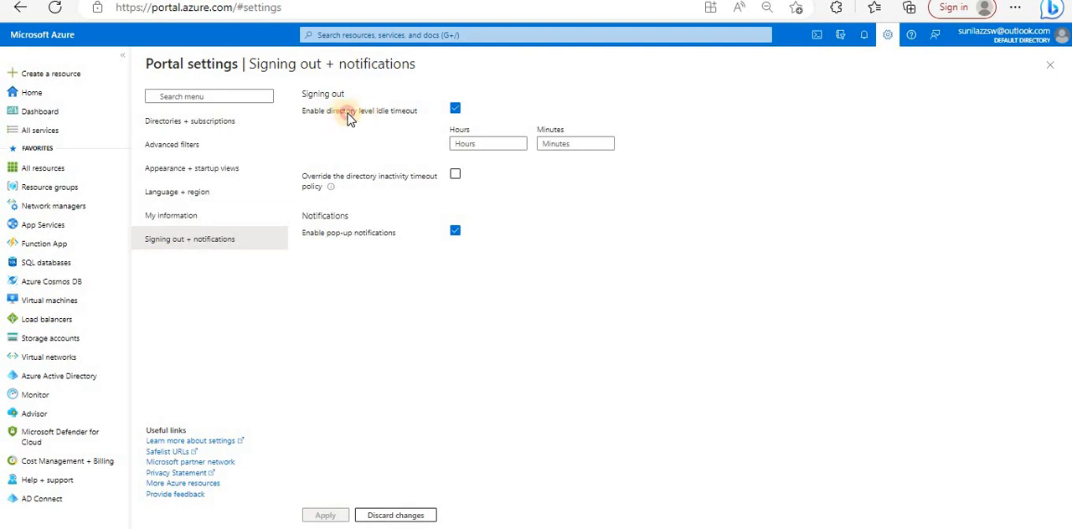
{"action": "left_click_drag", "start_coordinate": [339, 112], "coordinate": [406, 110]}
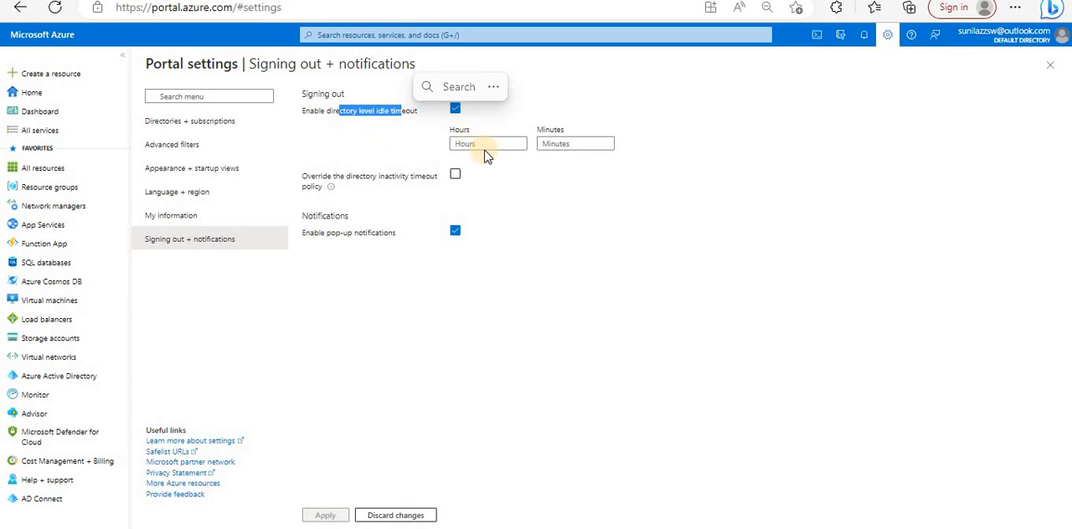
{"action": "left_click", "coordinate": [455, 110]}
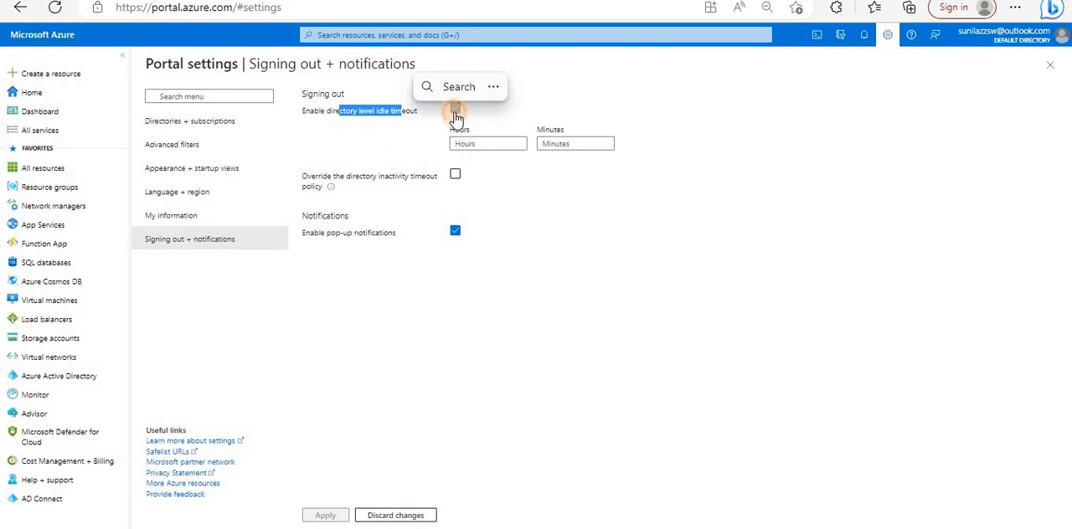
{"action": "left_click", "coordinate": [455, 108]}
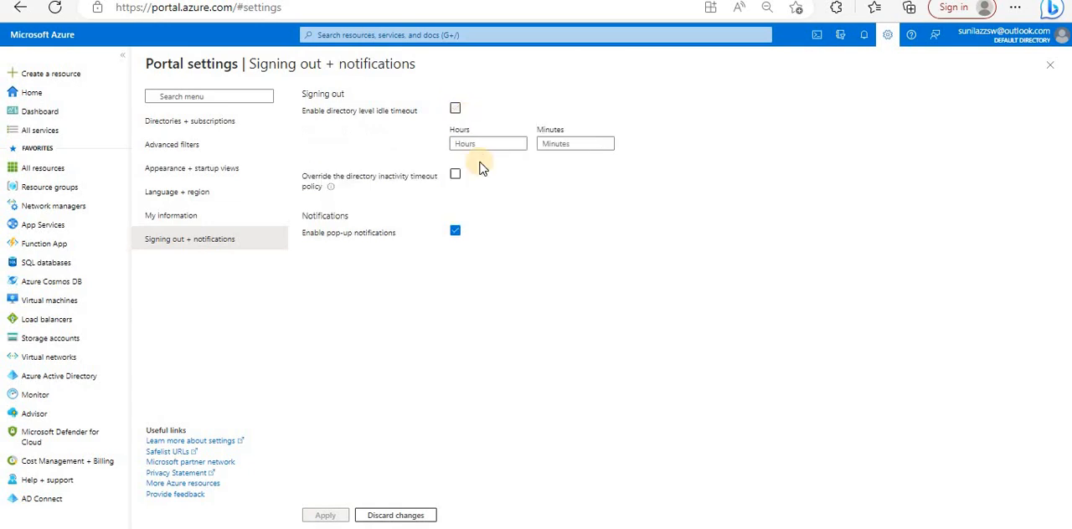
- Try overriding the directory inactivity timeout policy, examine the Override value field, and turn off both the override and the directory level idle timeout
{"action": "left_click_drag", "start_coordinate": [315, 182], "coordinate": [456, 184]}
{"action": "left_click", "coordinate": [455, 177]}
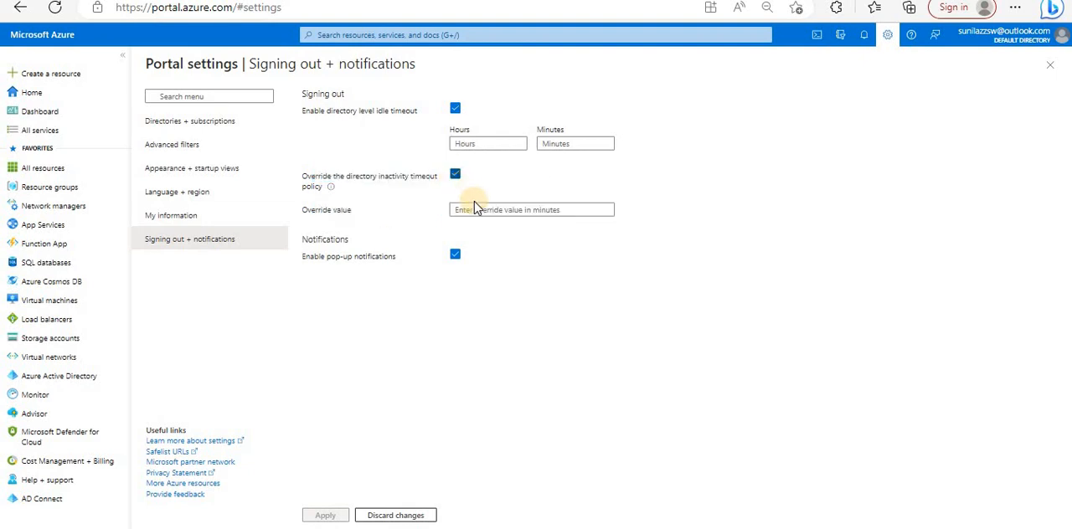
{"action": "left_click", "coordinate": [567, 209]}
{"action": "left_click", "coordinate": [456, 177]}
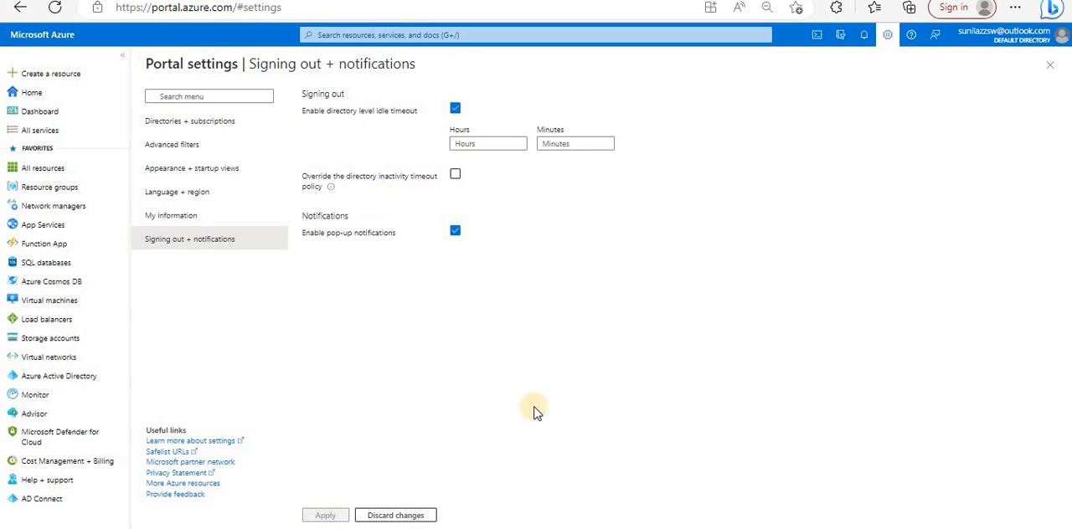
{"action": "left_click", "coordinate": [454, 108]}
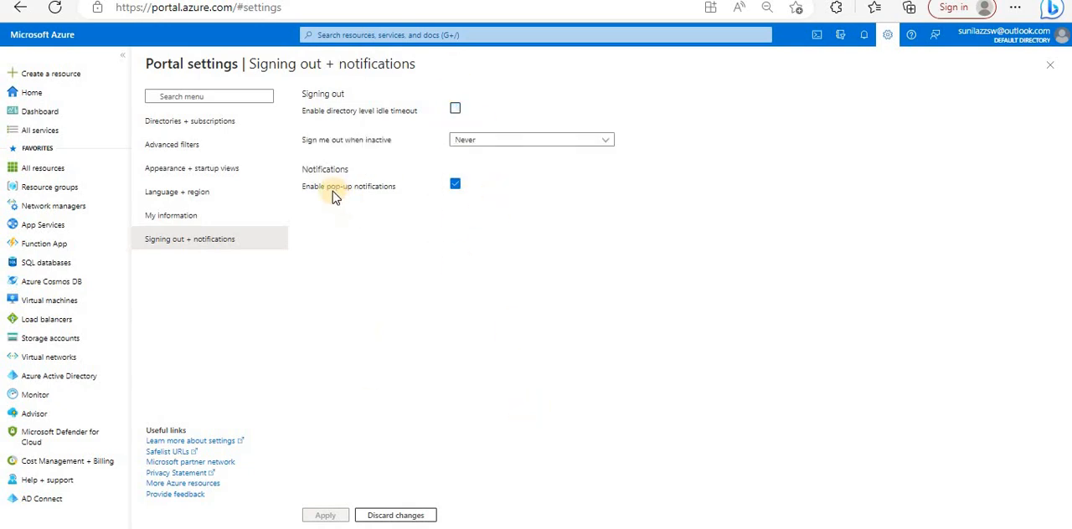
- Review the Enable pop-up notifications setting and view the portal's Notifications
{"action": "left_click_drag", "start_coordinate": [304, 189], "coordinate": [354, 190]}
{"action": "left_click", "coordinate": [601, 291]}
{"action": "left_click", "coordinate": [867, 37]}
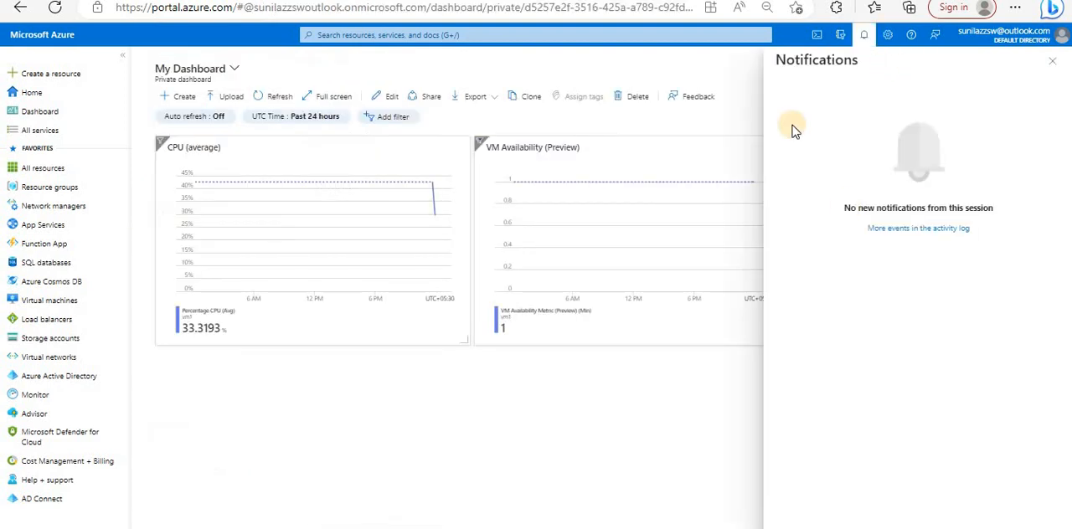
- Return to the Signing out + notifications settings and close the portal settings, discarding the unsaved edits
{"action": "left_click", "coordinate": [891, 38]}
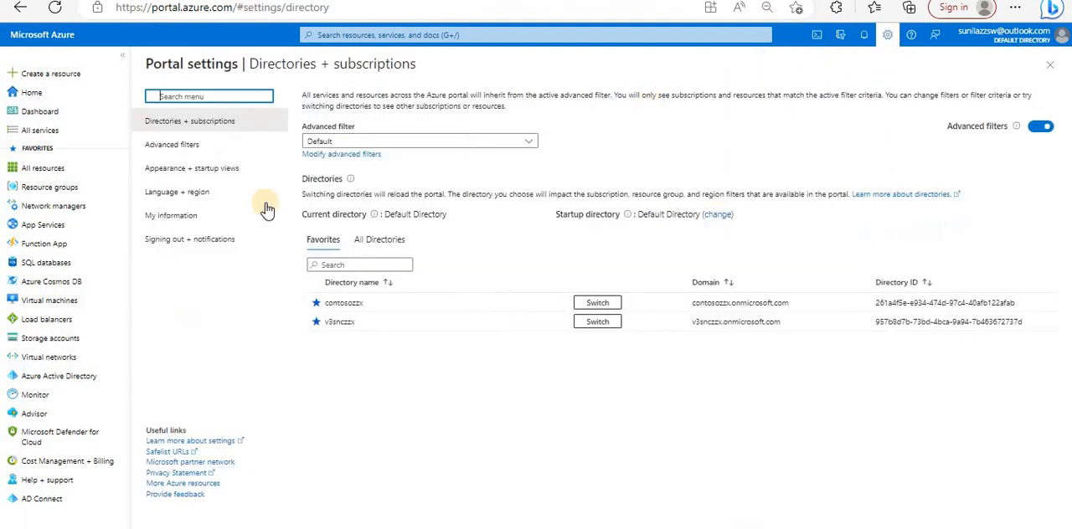
{"action": "left_click", "coordinate": [198, 241]}
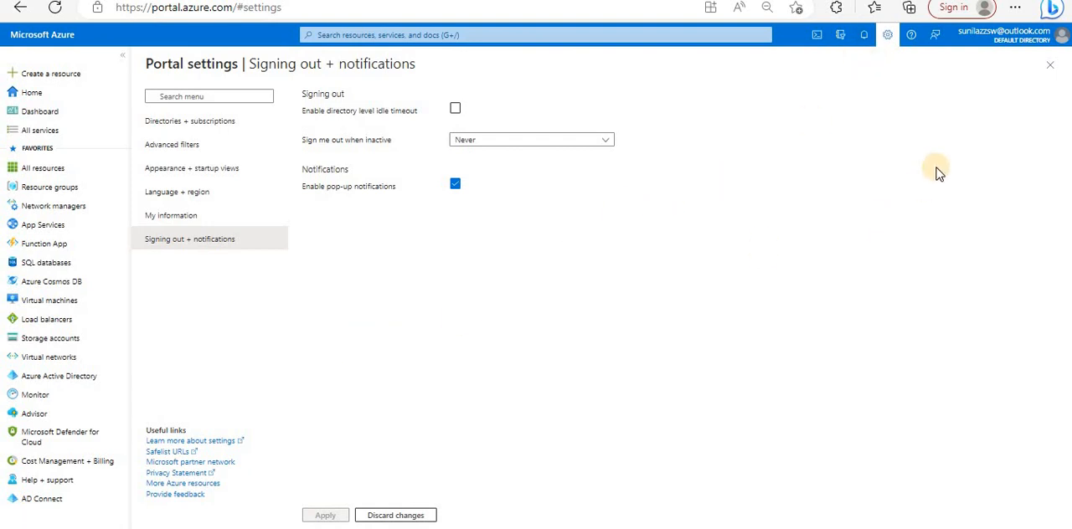
{"action": "left_click", "coordinate": [1049, 64]}
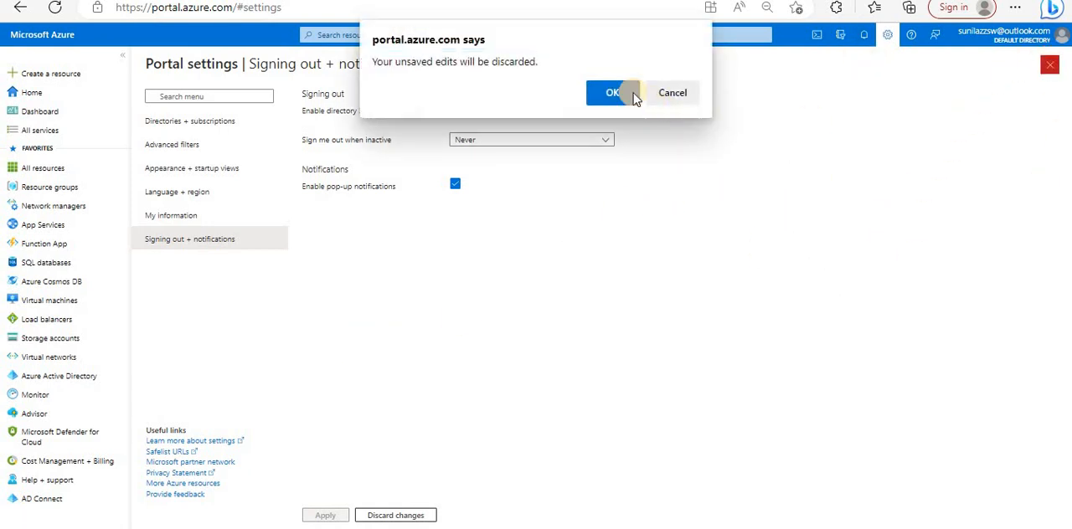
{"action": "left_click", "coordinate": [613, 93]}
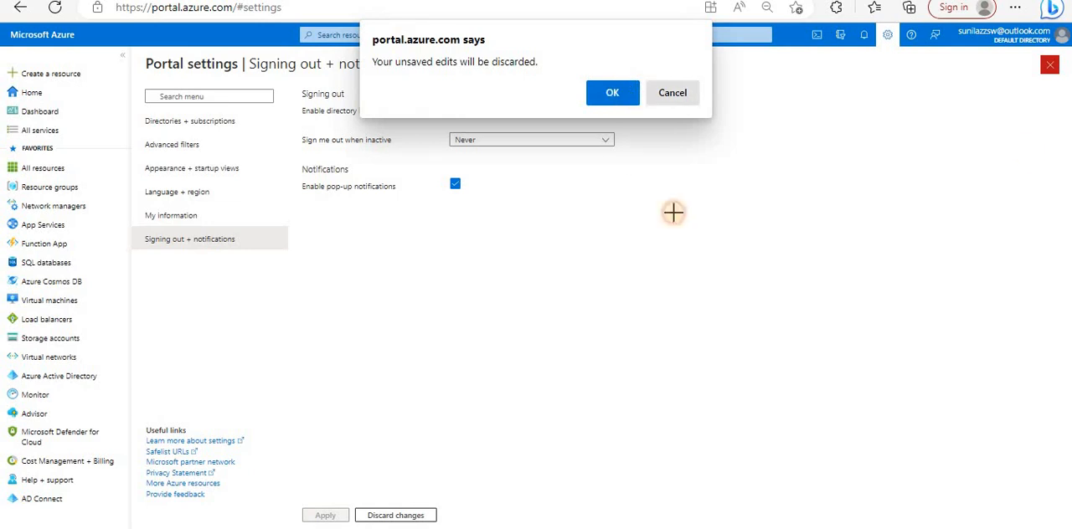
- View the Send feedback to Microsoft form, close it without submitting, and go to the portal's Home page
{"action": "left_click", "coordinate": [936, 38]}
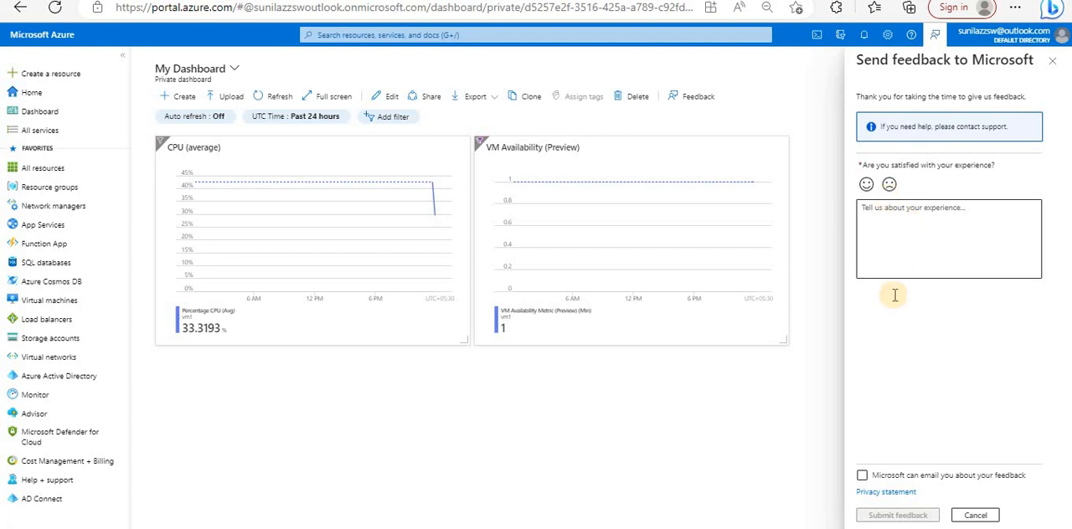
{"action": "left_click", "coordinate": [1053, 65]}
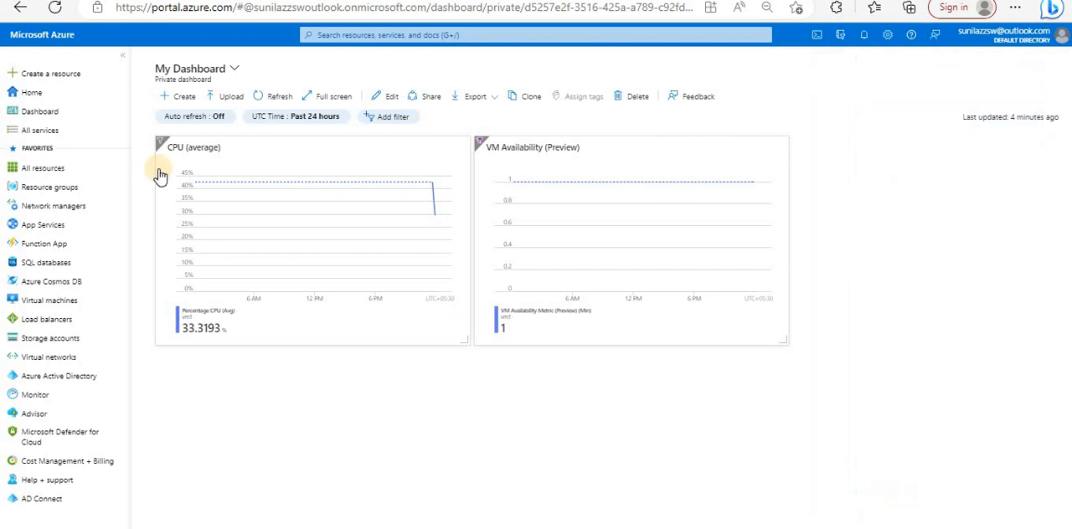
{"action": "left_click", "coordinate": [72, 97]}
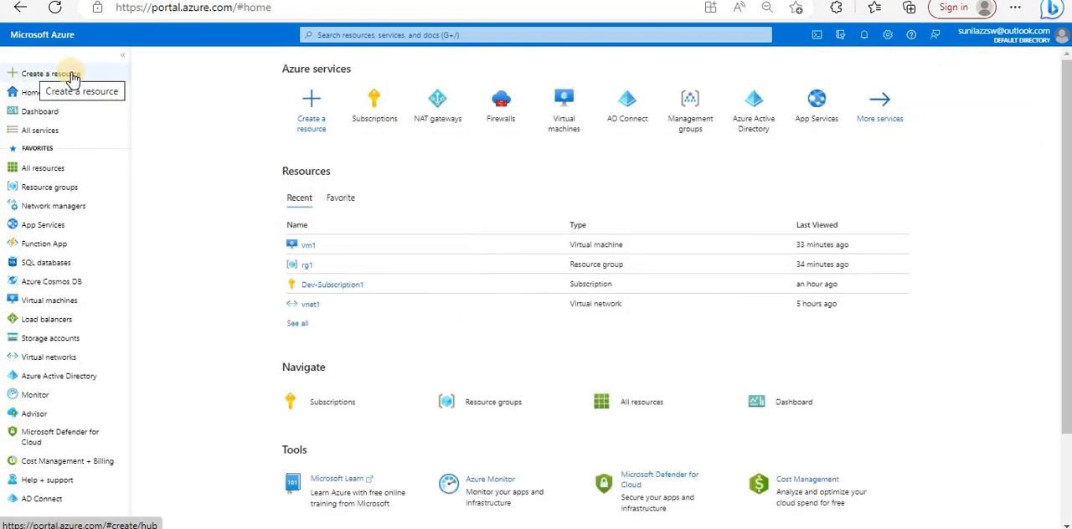
- View the Create a resource page, and browse All services by category, including Databases, Hybrid + multicloud and Networking
{"action": "left_click", "coordinate": [72, 78]}
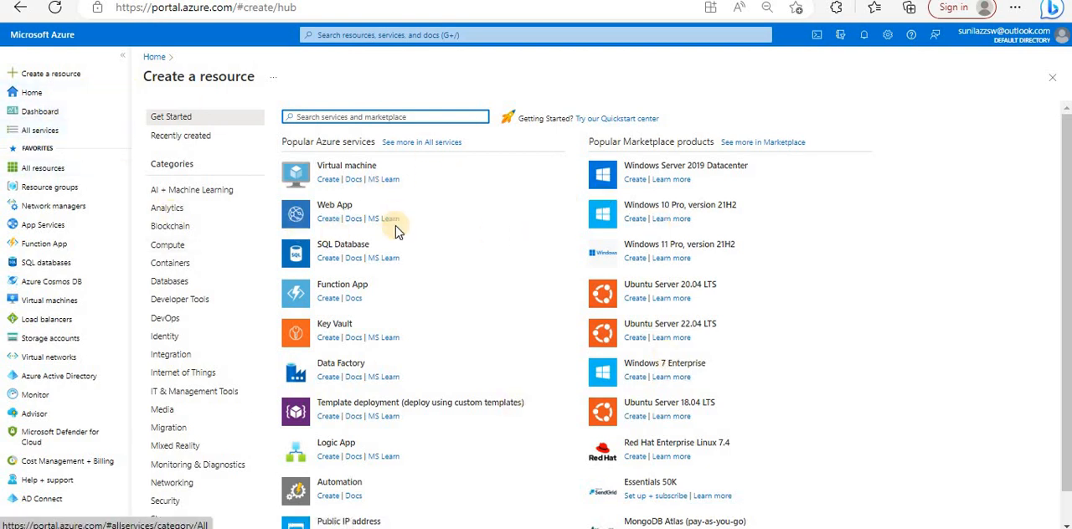
{"action": "left_click", "coordinate": [25, 133]}
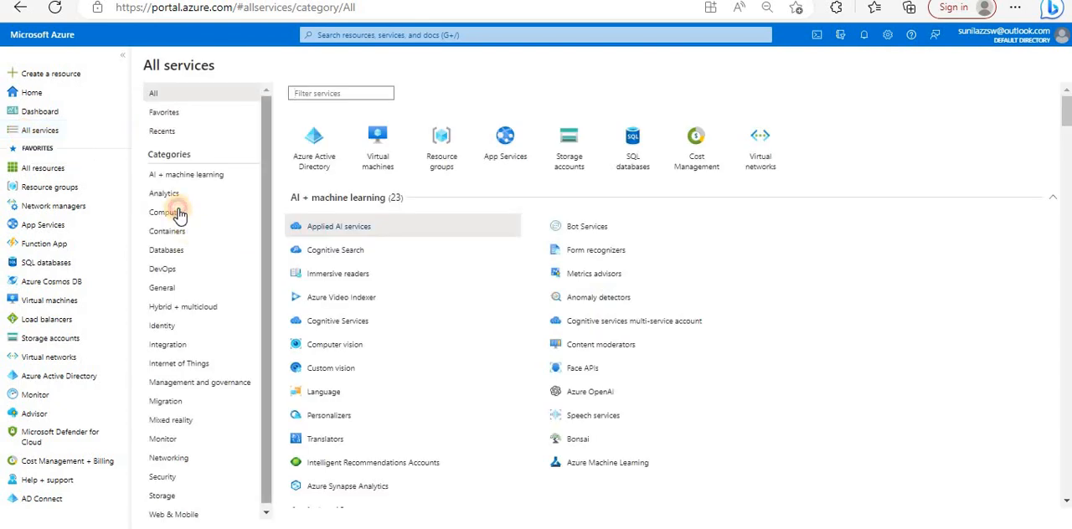
{"action": "left_click", "coordinate": [209, 213]}
{"action": "left_click", "coordinate": [168, 252]}
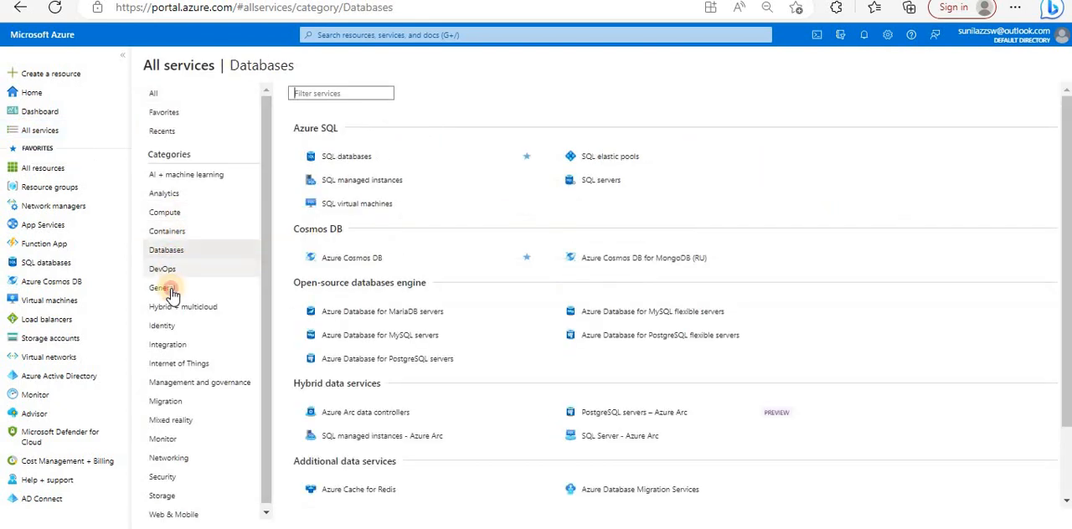
{"action": "left_click", "coordinate": [163, 288]}
{"action": "left_click", "coordinate": [172, 307]}
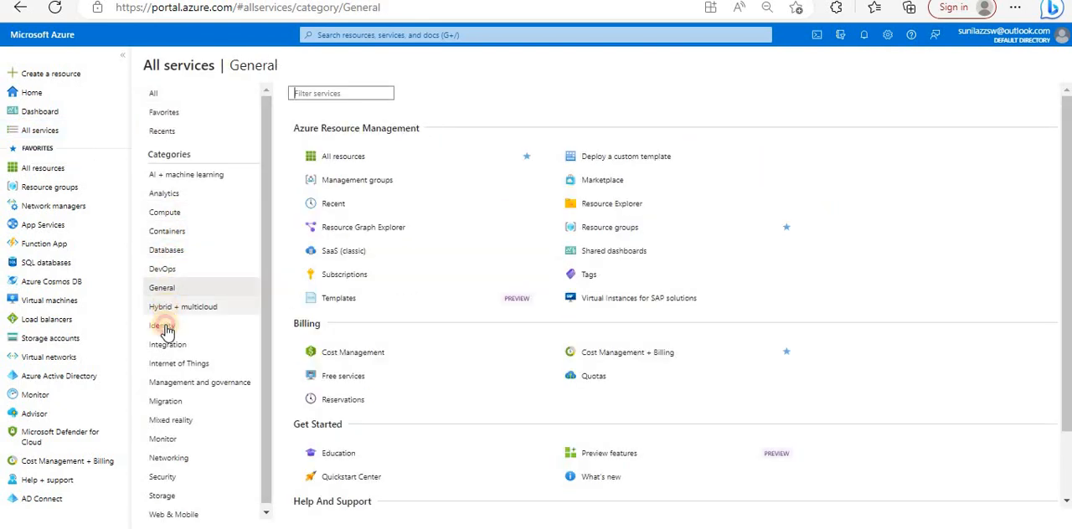
{"action": "left_click", "coordinate": [169, 458]}
{"action": "scroll", "coordinate": [719, 240], "scroll_direction": "down", "scroll_amount": 4}
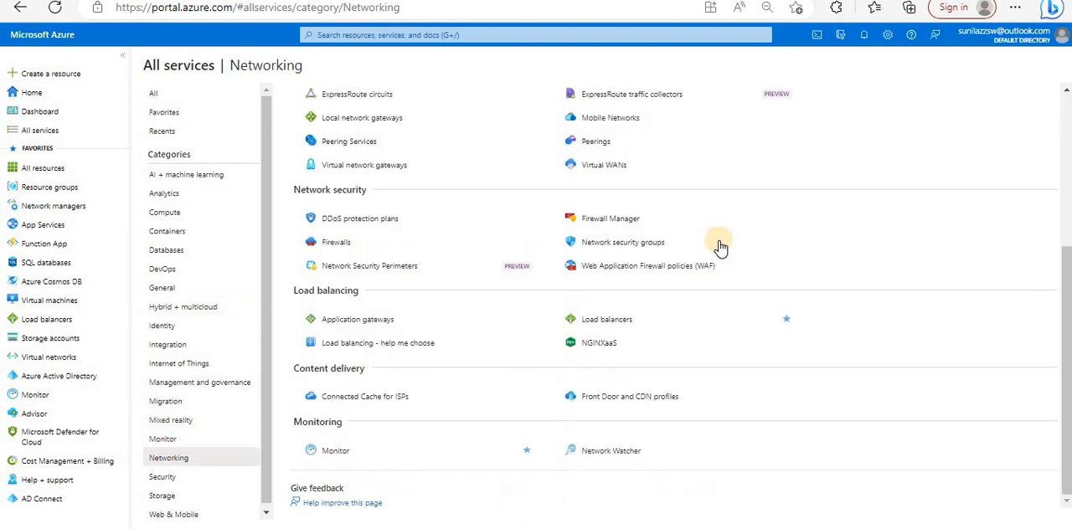
{"action": "scroll", "coordinate": [718, 240], "scroll_direction": "up", "scroll_amount": 4}
- View the Favorites in All services and look through the complete list of services
{"action": "left_click", "coordinate": [187, 110]}
{"action": "left_click", "coordinate": [153, 93]}
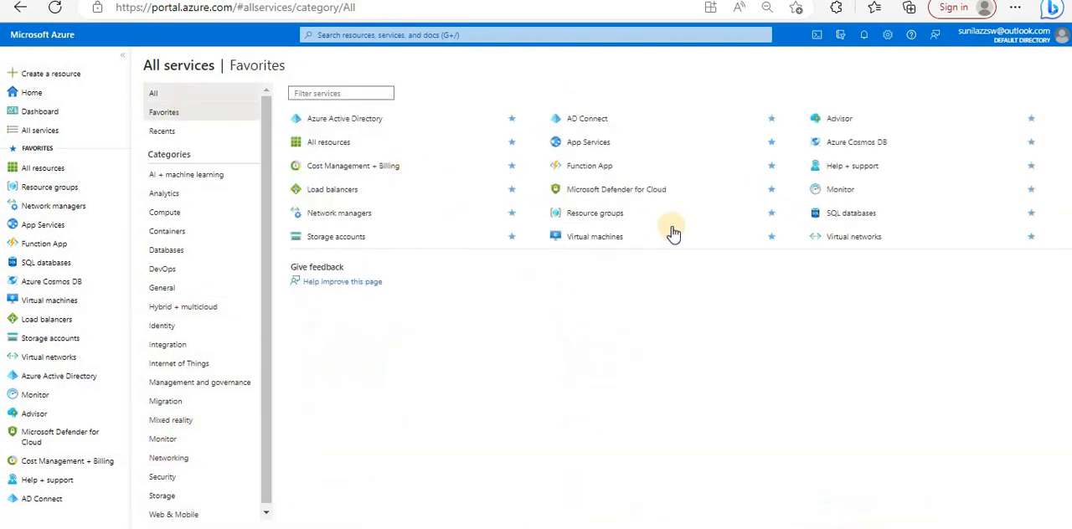
{"action": "scroll", "coordinate": [687, 289], "scroll_direction": "down", "scroll_amount": 20}
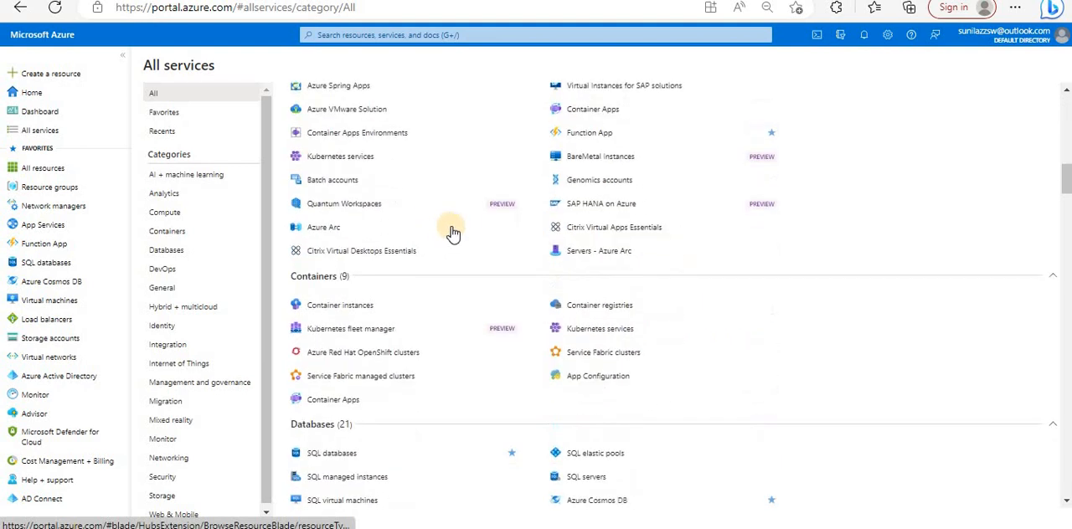
{"action": "scroll", "coordinate": [608, 297], "scroll_direction": "down", "scroll_amount": 3}
{"action": "mouse_move", "coordinate": [609, 296]}
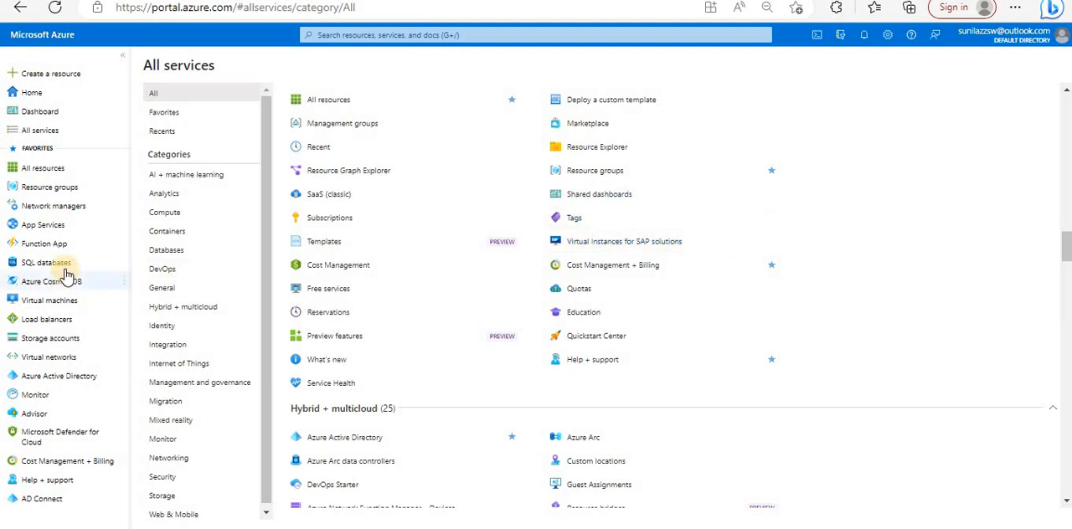
- Add Subscriptions to the favorites and move it directly below All resources in the portal menu
{"action": "mouse_move", "coordinate": [55, 205]}
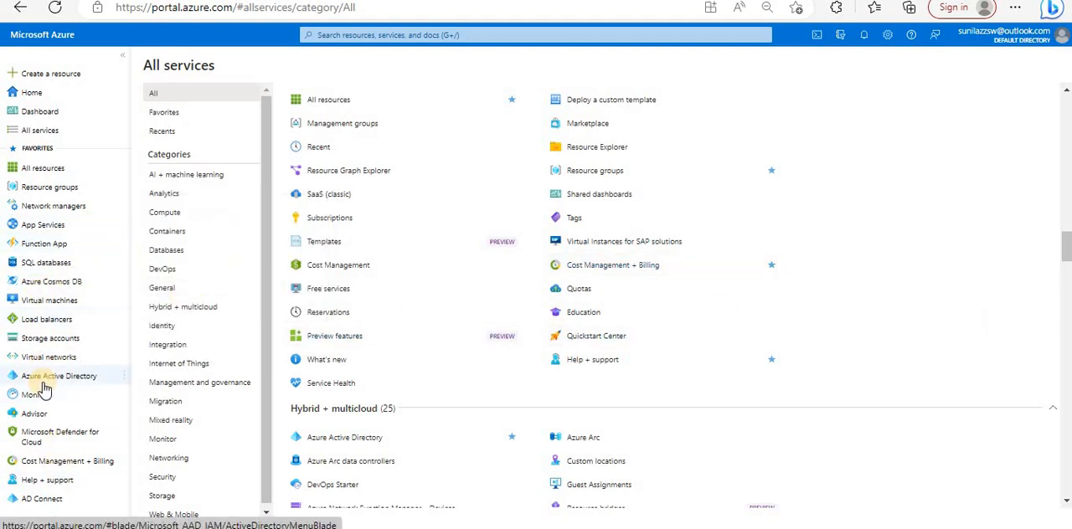
{"action": "mouse_move", "coordinate": [46, 378]}
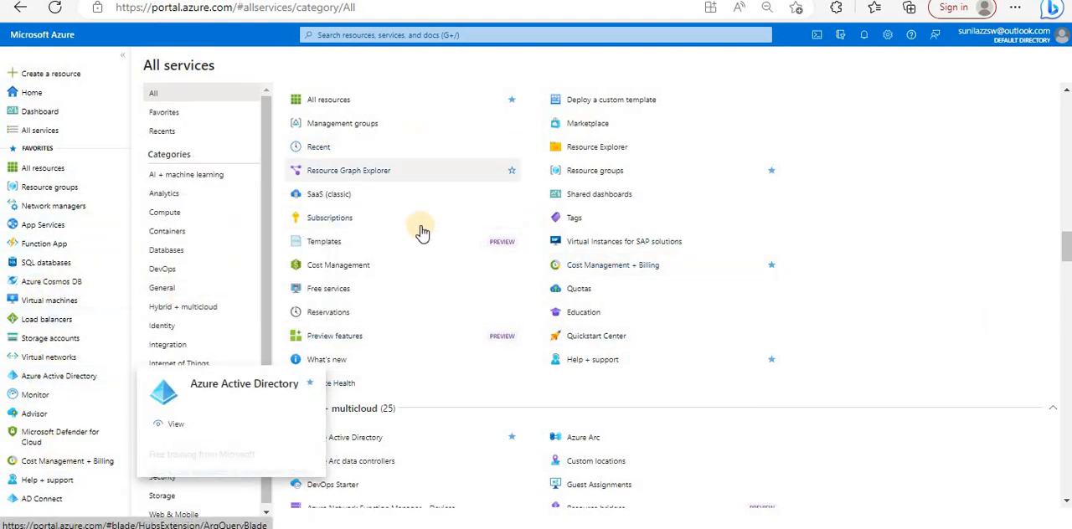
{"action": "mouse_move", "coordinate": [514, 223]}
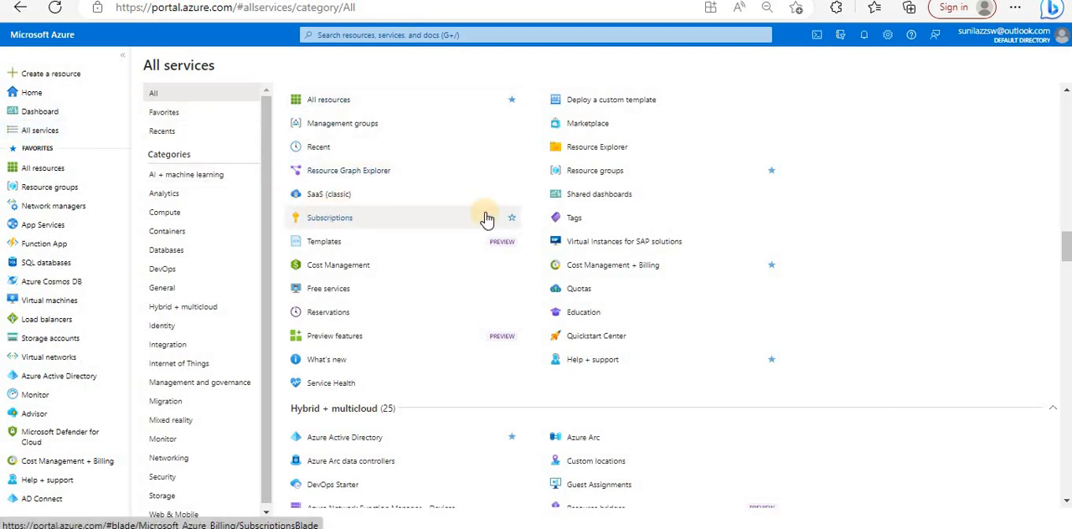
{"action": "left_click", "coordinate": [512, 219]}
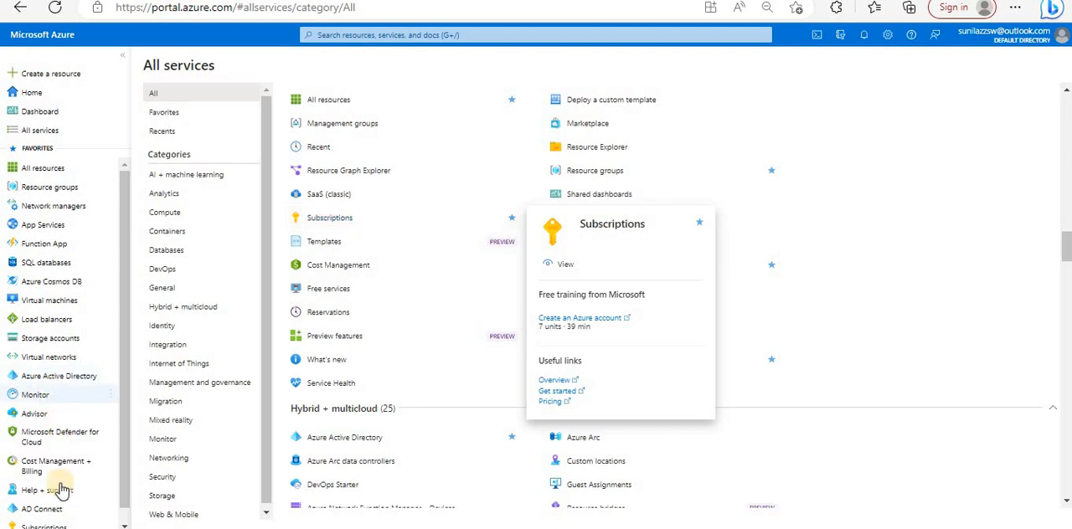
{"action": "scroll", "coordinate": [61, 492], "scroll_direction": "down", "scroll_amount": 1}
{"action": "left_click_drag", "start_coordinate": [47, 512], "coordinate": [58, 187]}
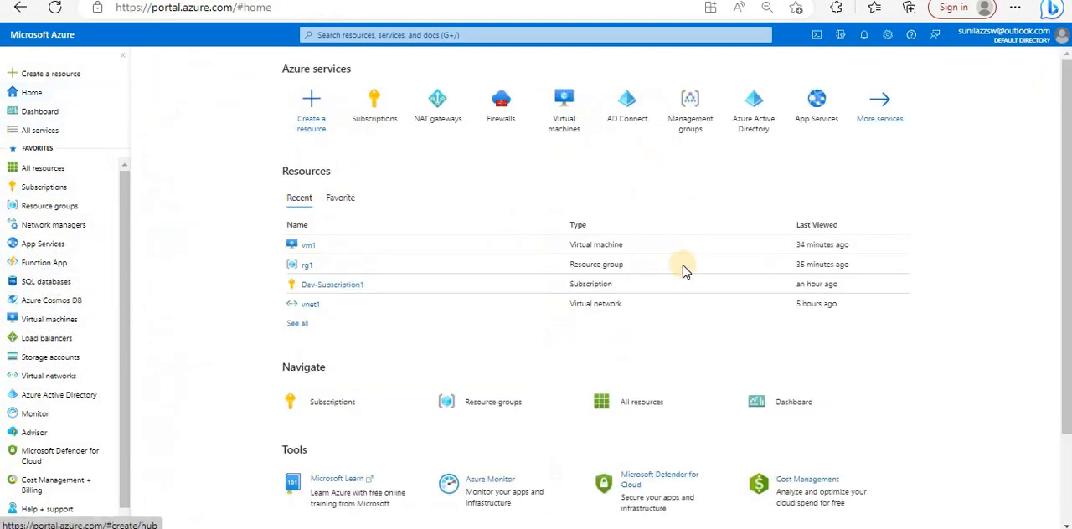
- Review the Azure services section on Home, open Subscriptions from the favorites, and return to Home
{"action": "triple_click", "coordinate": [322, 73]}
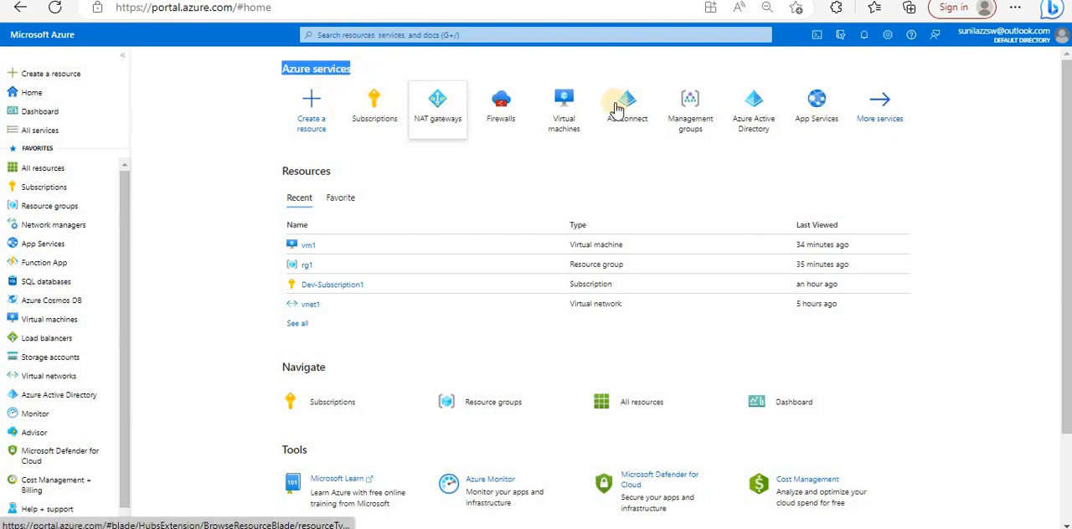
{"action": "left_click", "coordinate": [45, 187]}
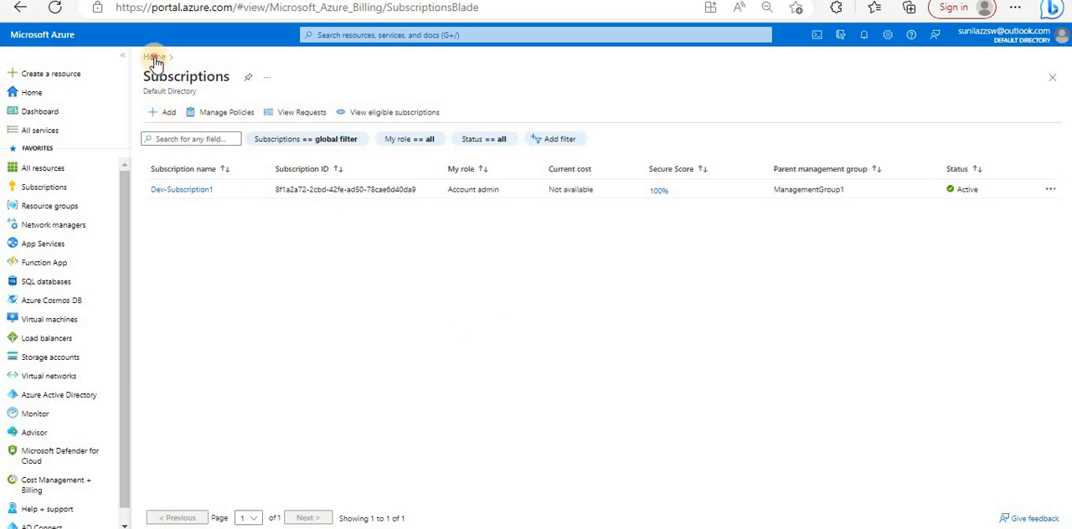
{"action": "left_click", "coordinate": [182, 232]}
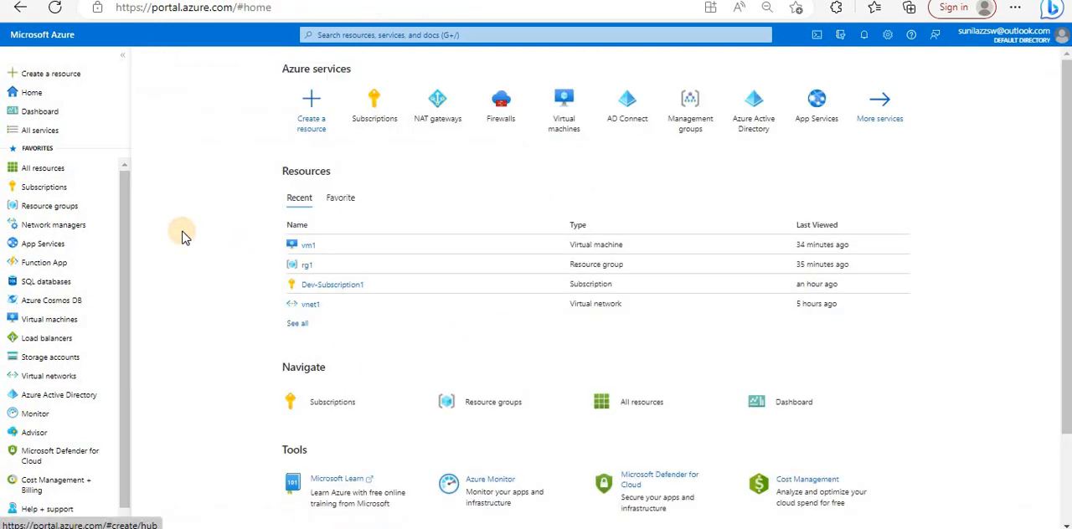